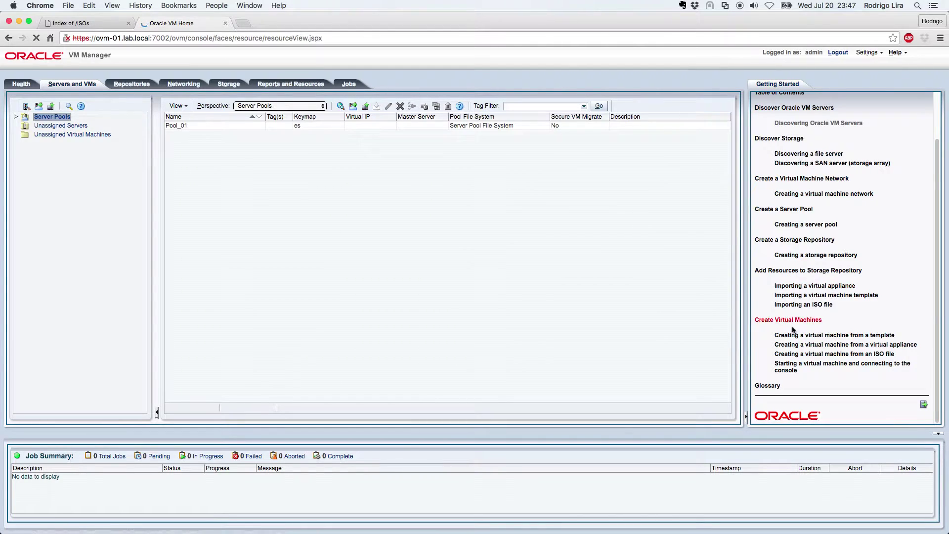
# - Hide the Getting Started pane and expand Server Pools down to the servers in Pool_01
pyautogui.click(746, 418)
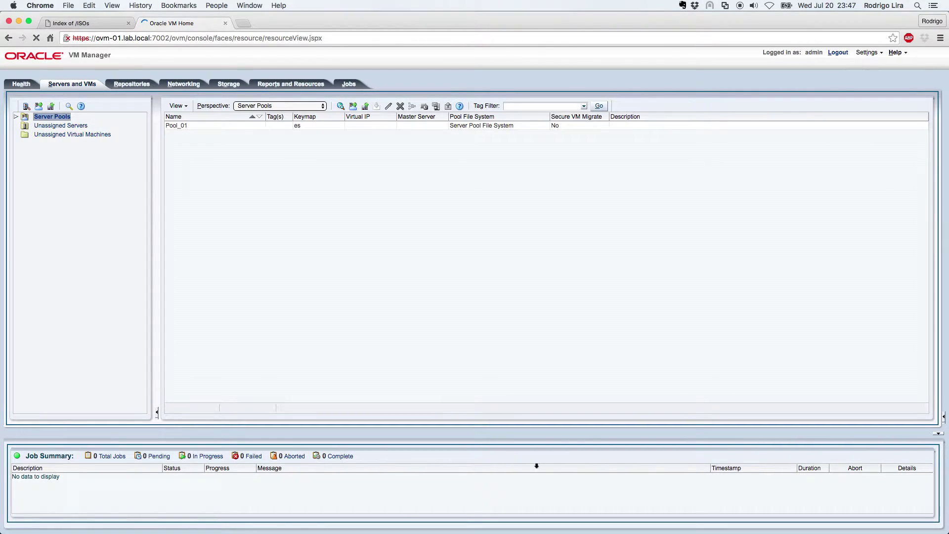
pyautogui.click(938, 433)
pyautogui.click(16, 116)
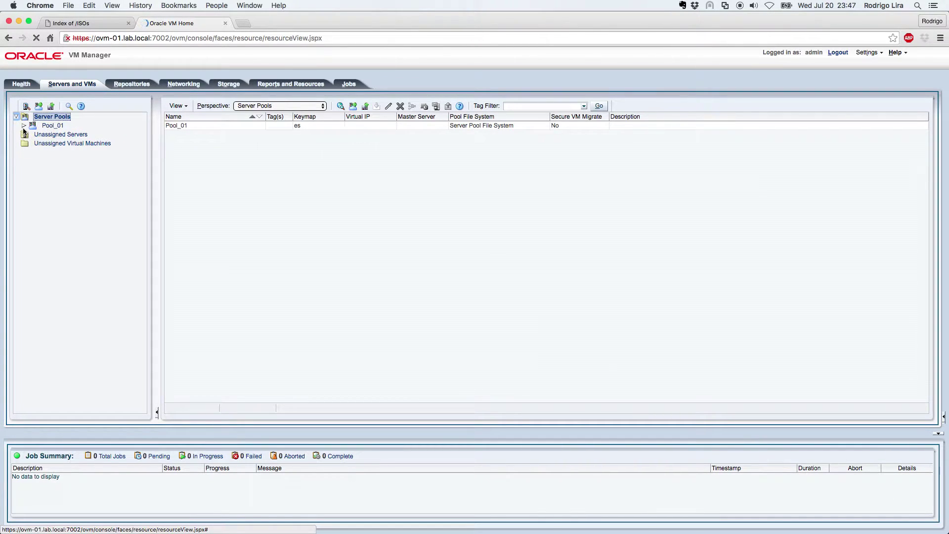
pyautogui.click(24, 128)
pyautogui.click(24, 126)
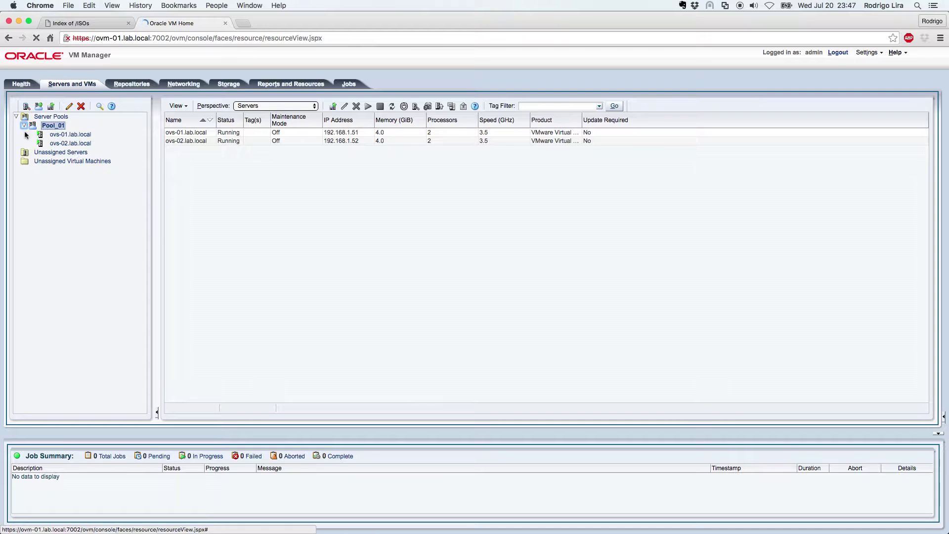
pyautogui.click(156, 412)
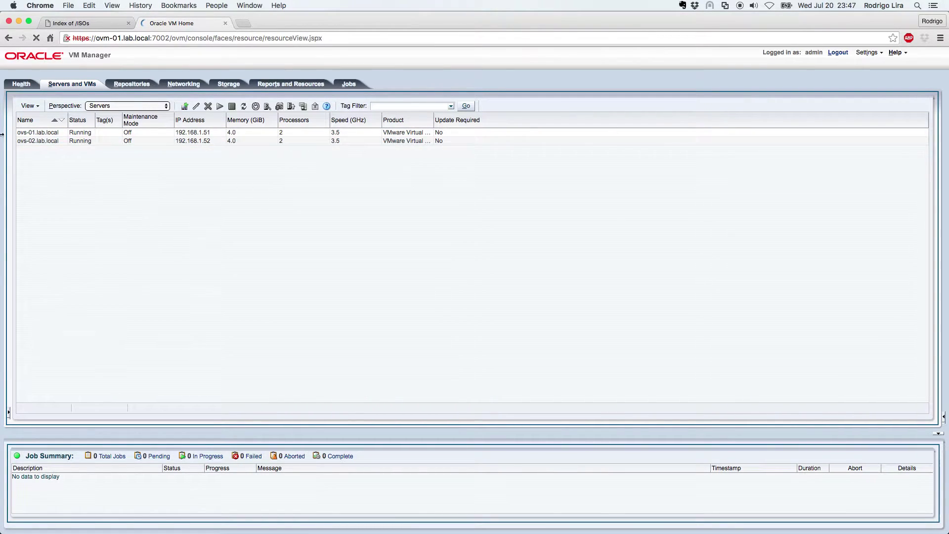
pyautogui.click(8, 412)
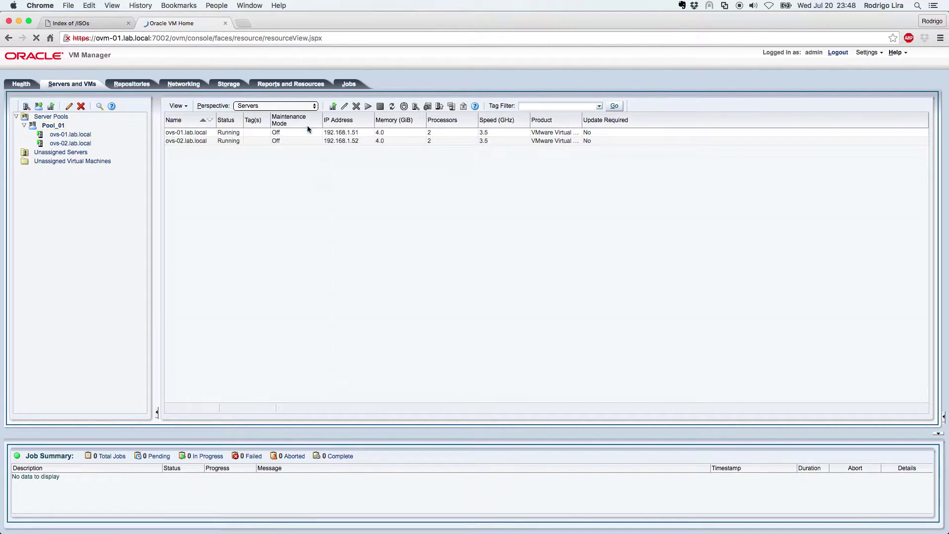
# - Rename the 192.168.1.0 network to Lan and save the change
pyautogui.click(184, 84)
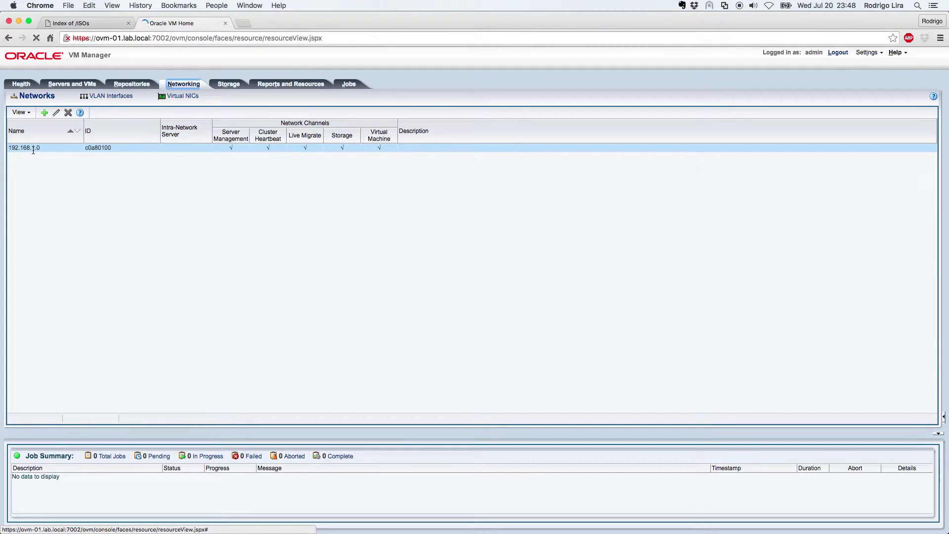
pyautogui.click(57, 151)
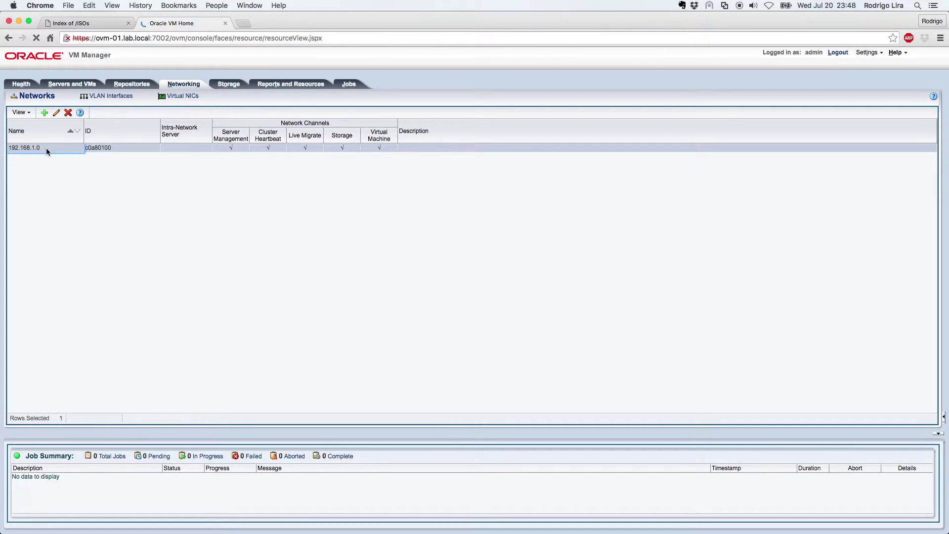
pyautogui.click(56, 113)
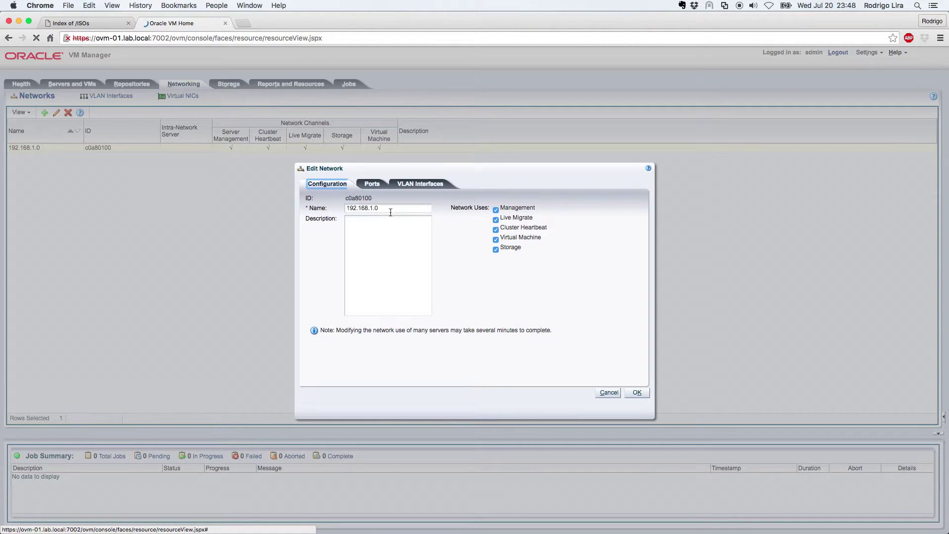
pyautogui.press('Tab')
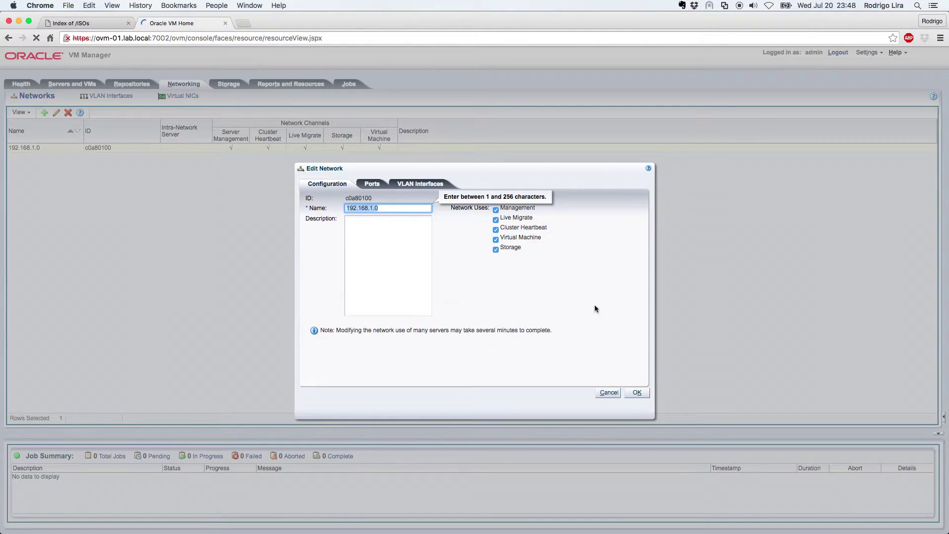
pyautogui.write('Lan')
pyautogui.click(638, 394)
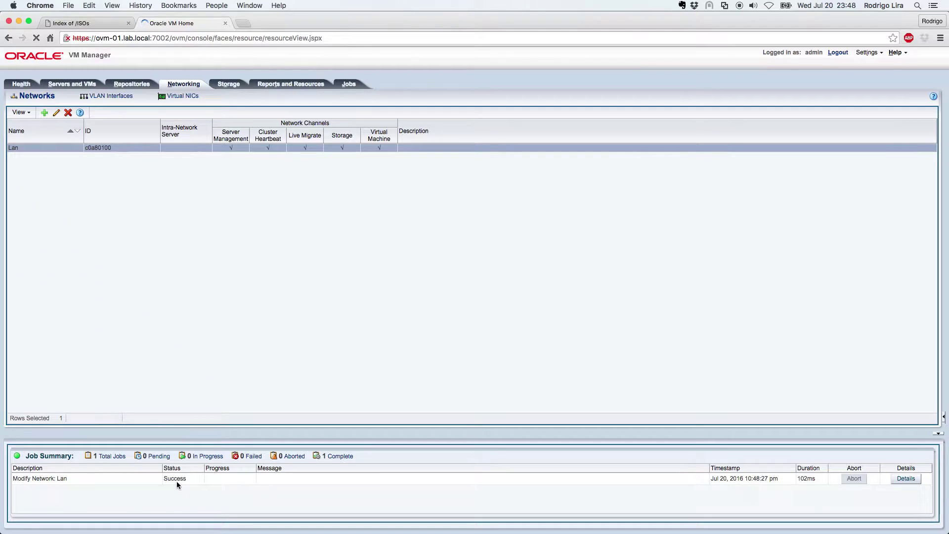
pyautogui.doubleClick(177, 479)
pyautogui.click(141, 259)
pyautogui.click(47, 174)
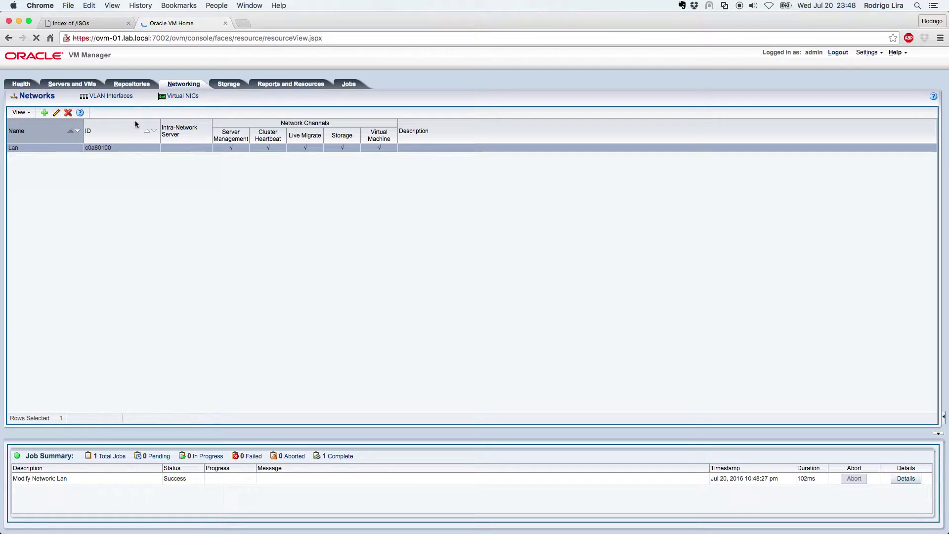
# - Expand the NFS and iSCSI repositories and examine the NFS repository's content folders, from VM Files to Virtual Disks
pyautogui.click(125, 85)
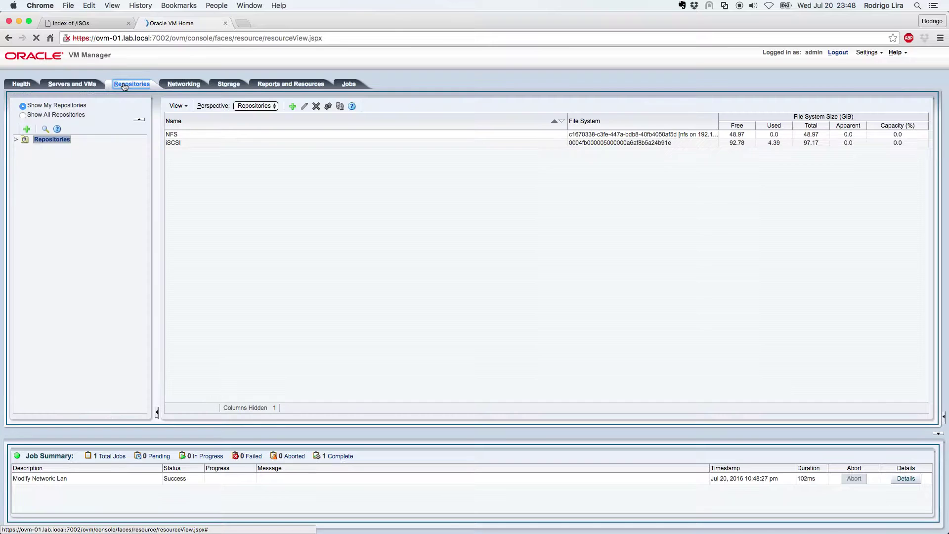
pyautogui.click(16, 139)
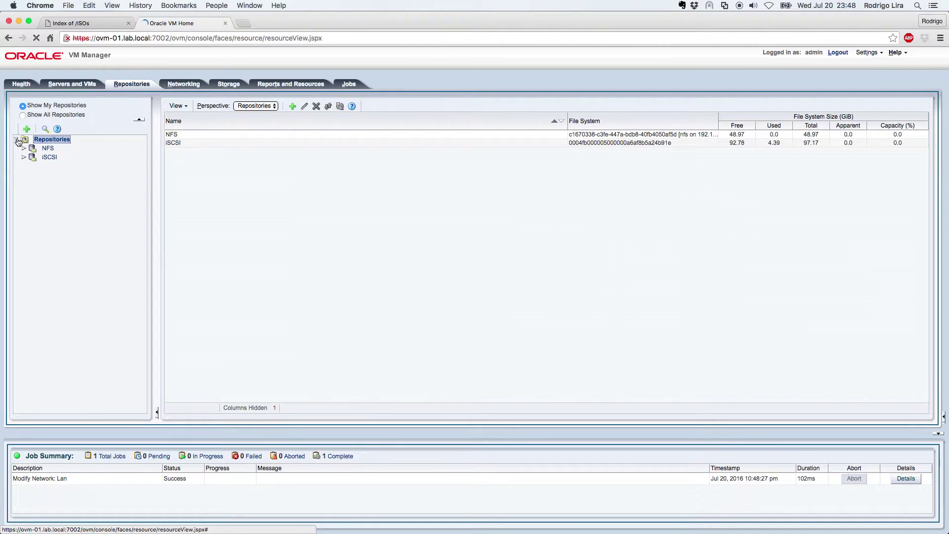
pyautogui.click(23, 149)
pyautogui.click(24, 201)
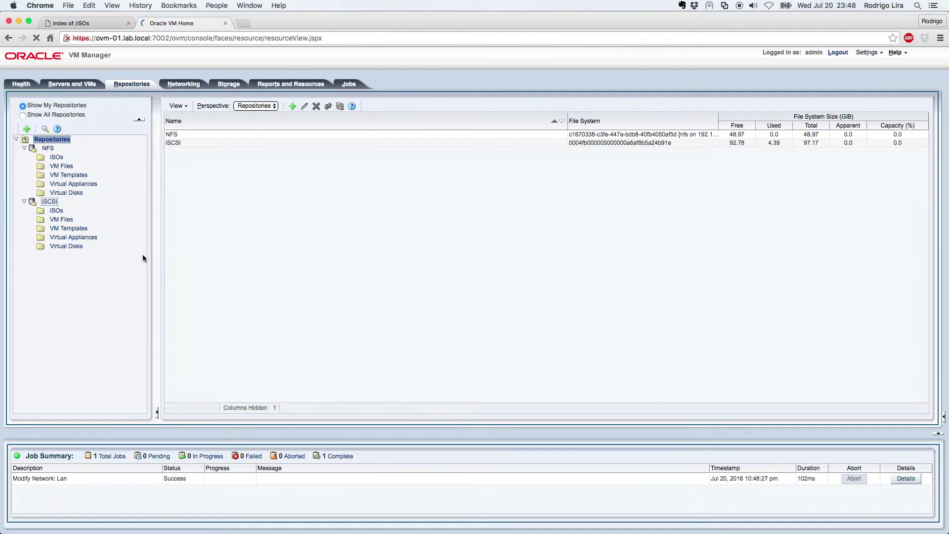
pyautogui.click(56, 157)
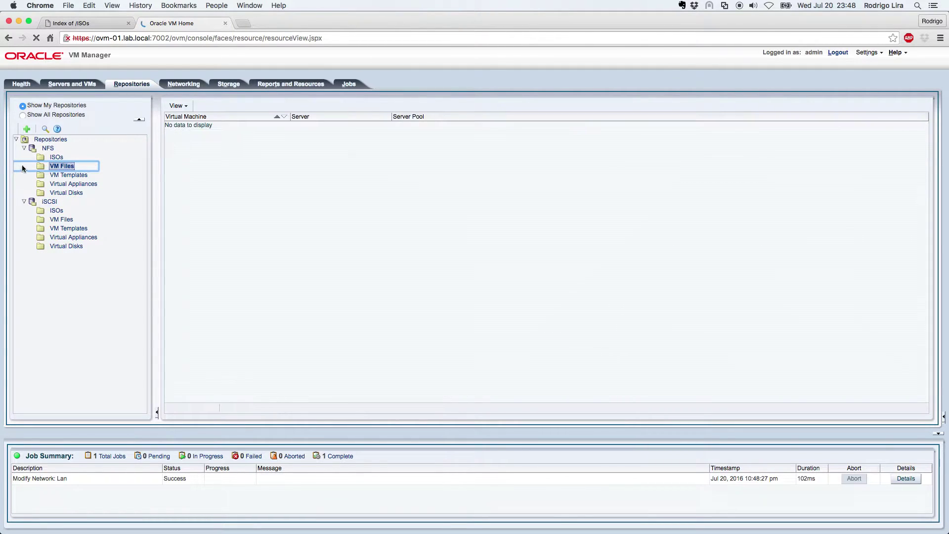
pyautogui.click(61, 167)
pyautogui.click(78, 176)
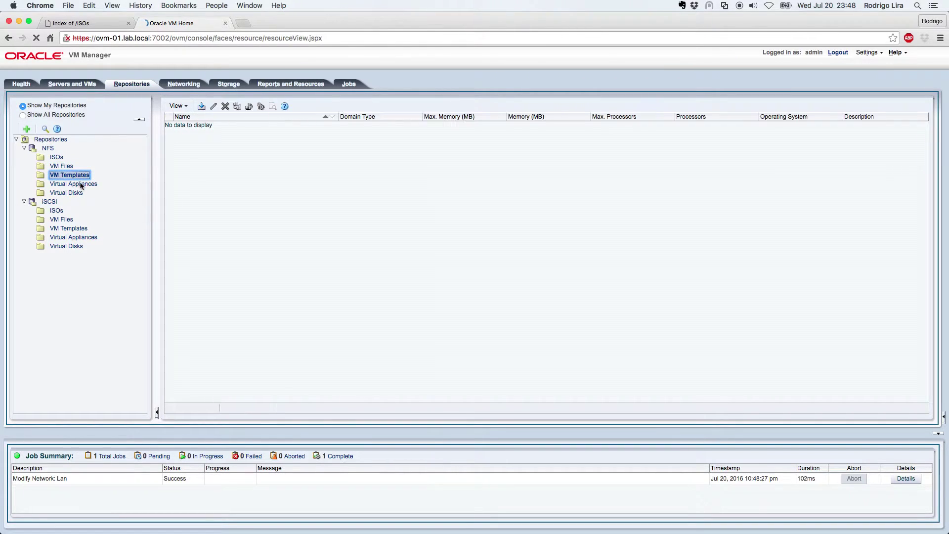
pyautogui.click(75, 184)
pyautogui.click(65, 193)
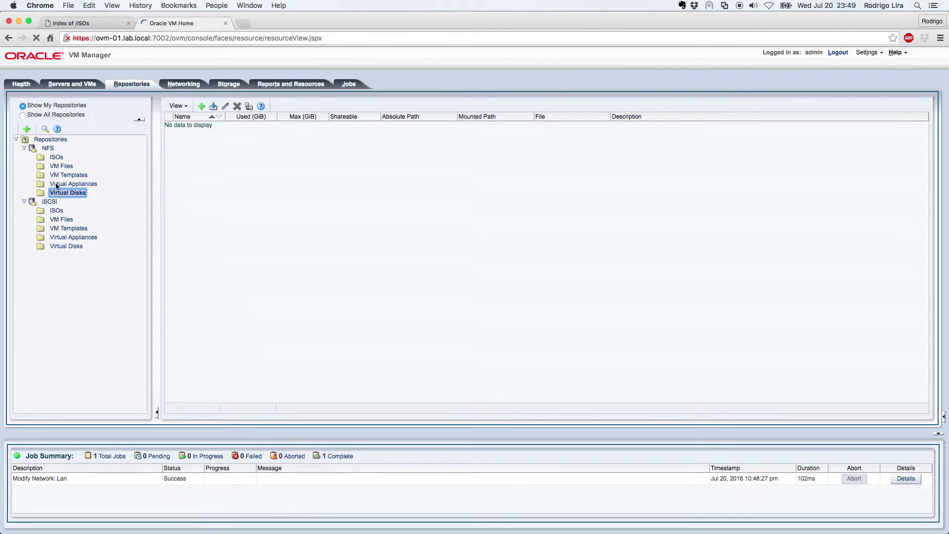
# - Review the details of the NFS and iSCSI repositories and show the iSCSI repository's ISOs folder
pyautogui.click(47, 149)
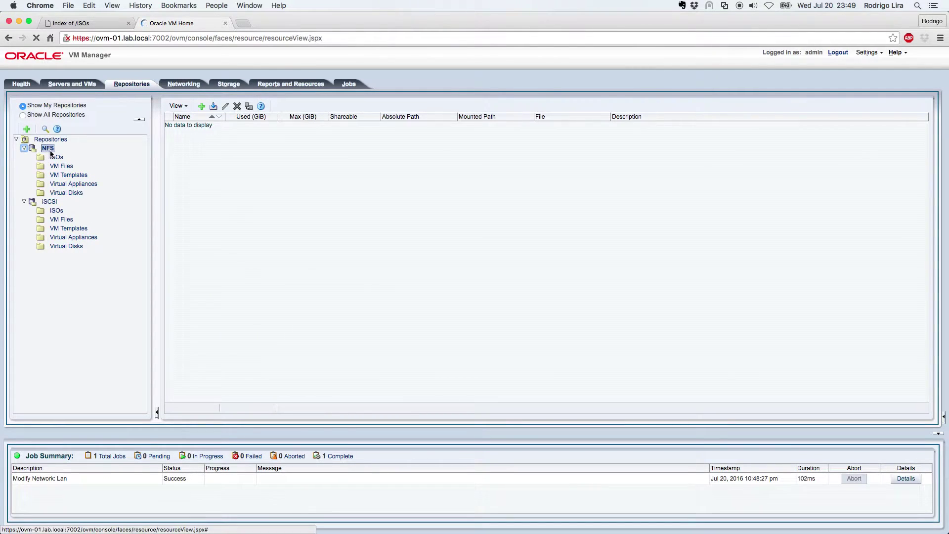
pyautogui.click(51, 202)
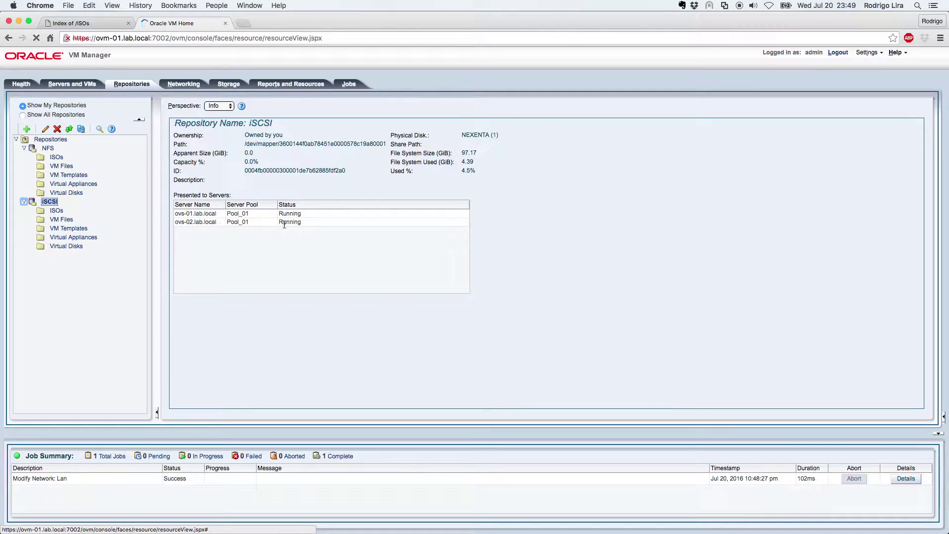
pyautogui.click(57, 211)
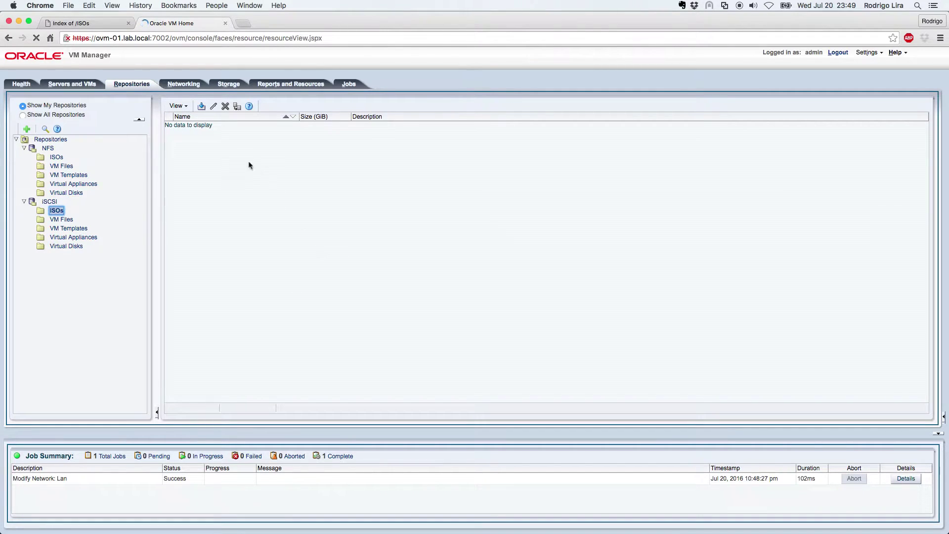
# - Copy the link address of slackware64.iso from the web server's ISOs directory listing
pyautogui.click(89, 23)
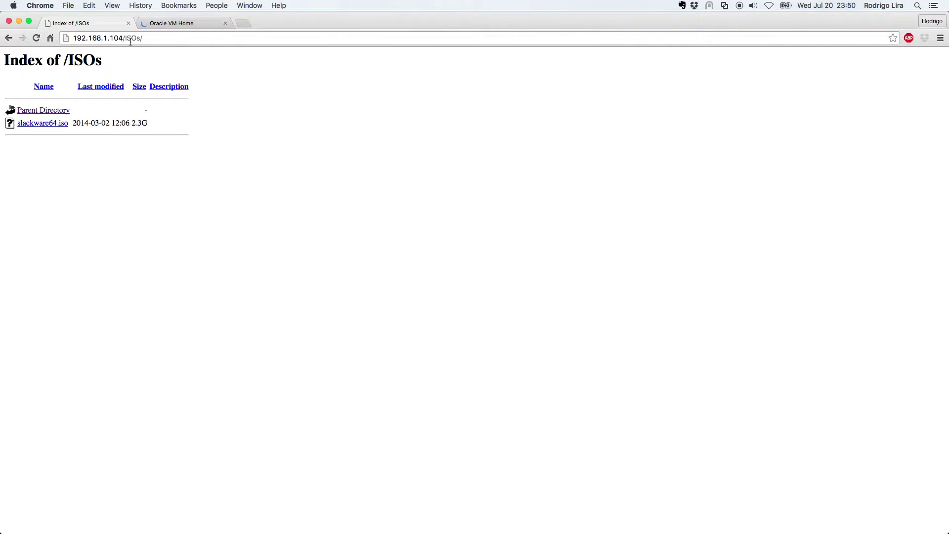
pyautogui.moveTo(125, 38); pyautogui.dragTo(143, 39)
pyautogui.click(41, 137)
pyautogui.rightClick(39, 124)
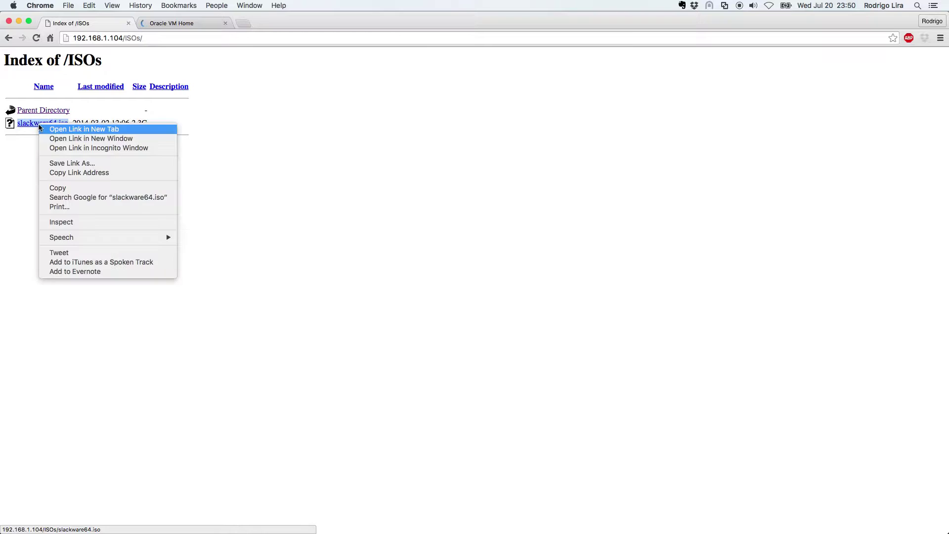
pyautogui.click(77, 172)
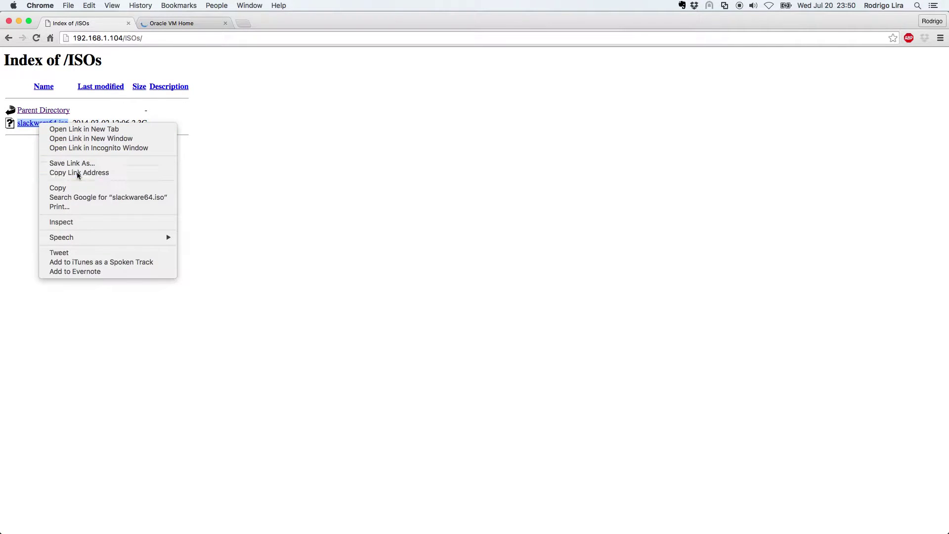
# - Check the copied ISO link by pasting it into the address bar of a temporary browser tab, then close that tab
pyautogui.click(243, 23)
pyautogui.press('super+v')
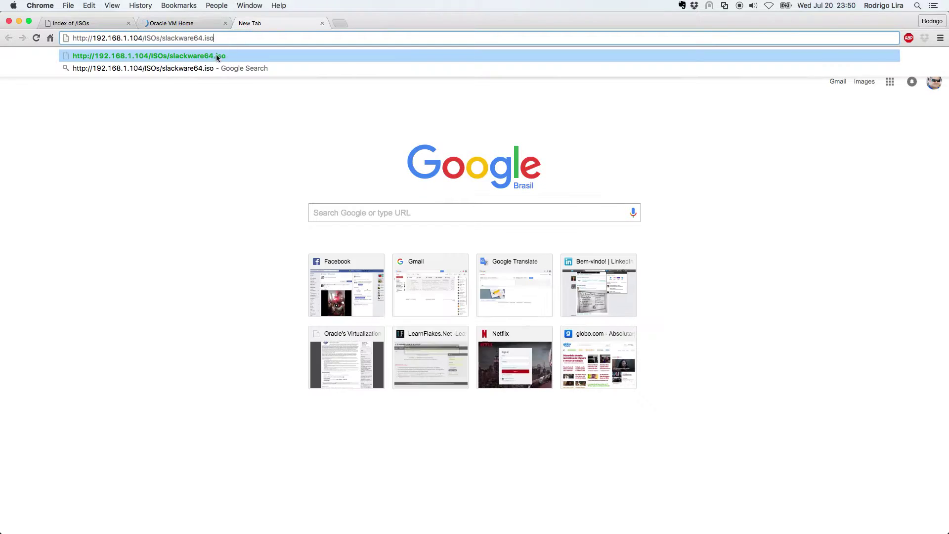
pyautogui.moveTo(72, 39); pyautogui.dragTo(222, 38)
pyautogui.click(322, 23)
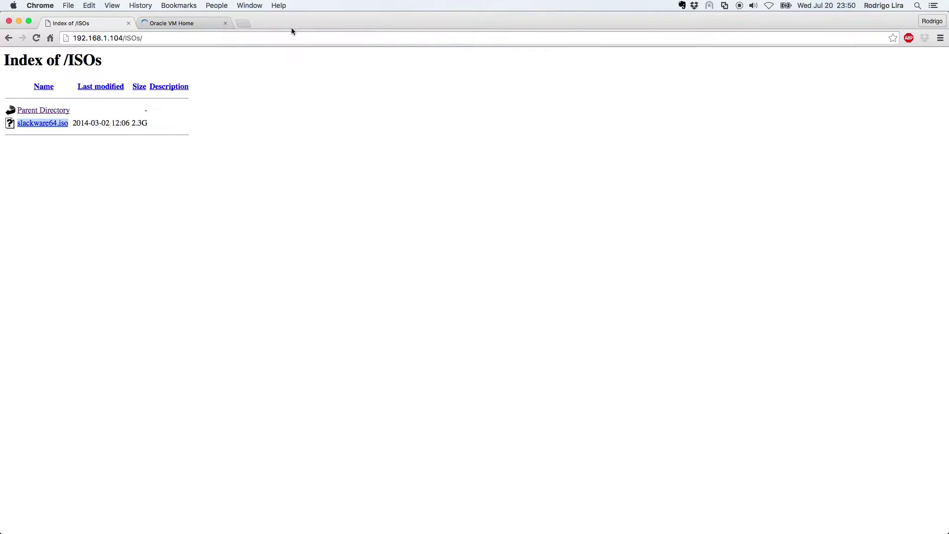
pyautogui.click(193, 22)
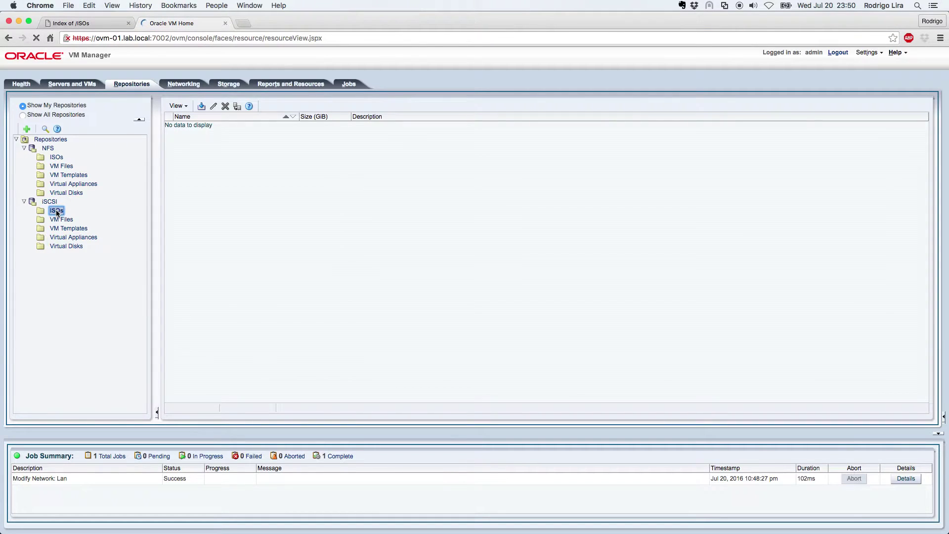
pyautogui.click(202, 107)
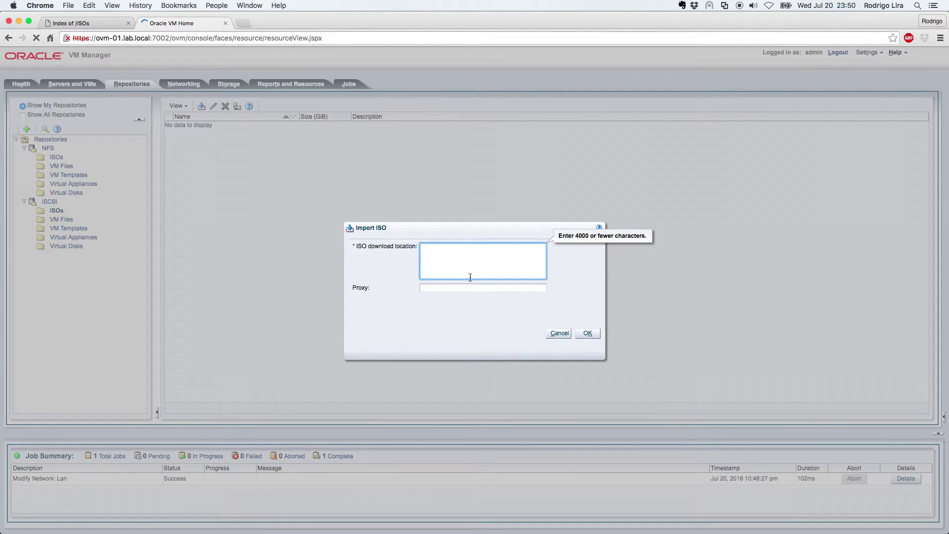
pyautogui.press('super+v')
pyautogui.moveTo(539, 251); pyautogui.dragTo(416, 251)
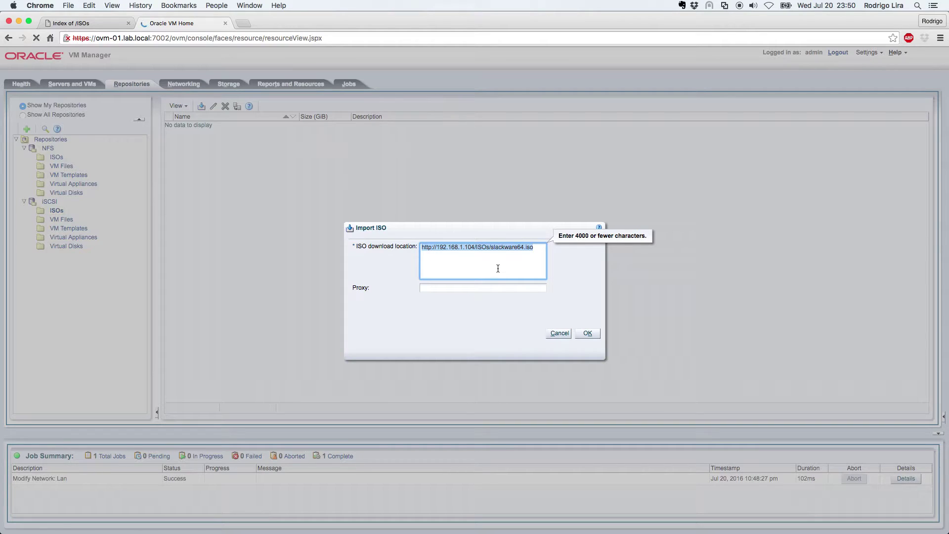
pyautogui.click(539, 252)
pyautogui.moveTo(538, 245); pyautogui.dragTo(414, 247)
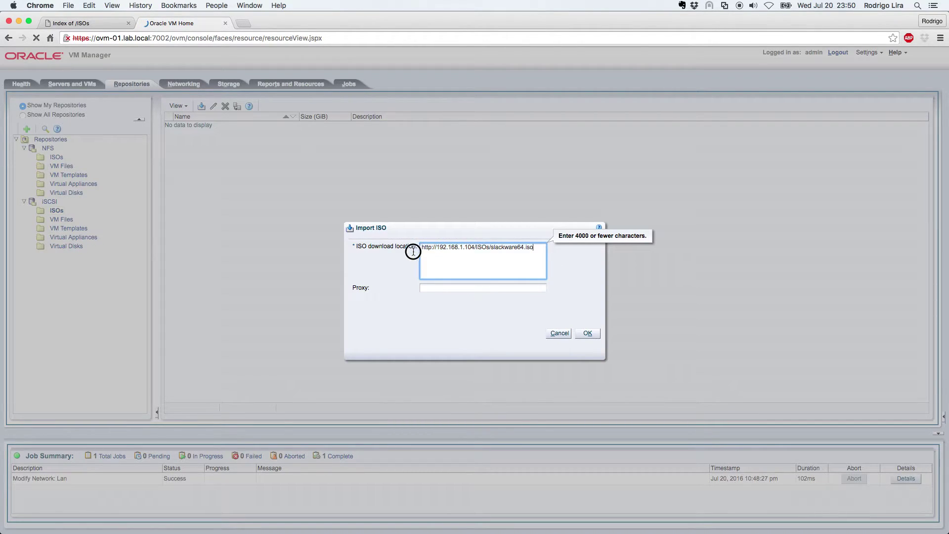
pyautogui.click(510, 253)
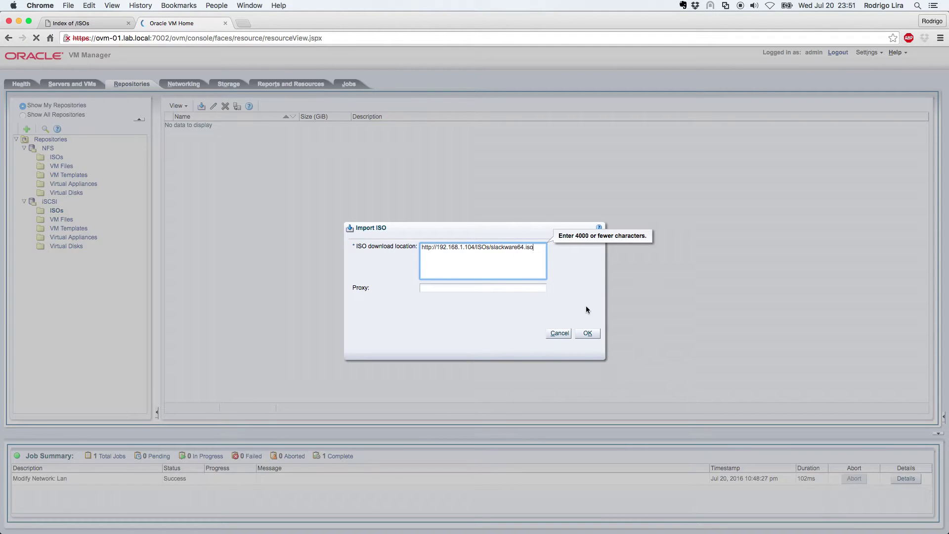
pyautogui.click(587, 332)
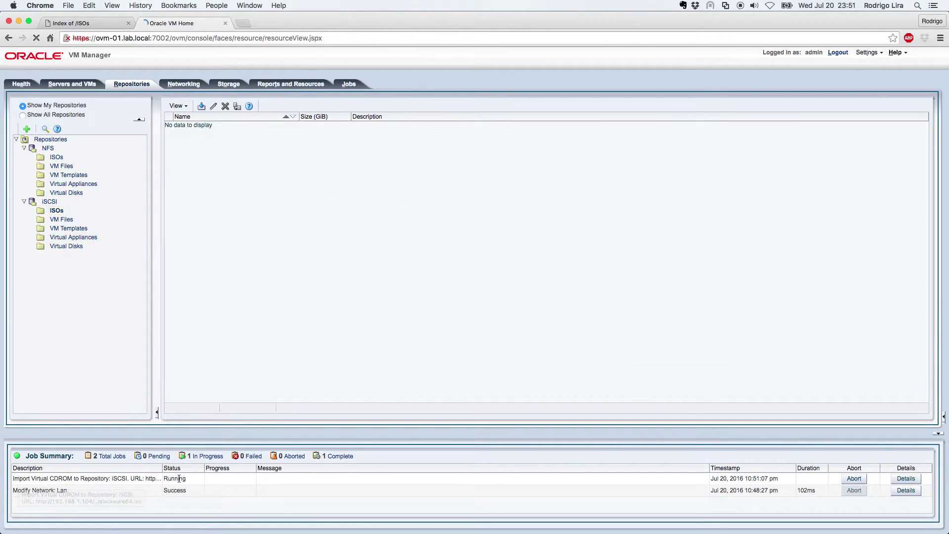
# - Resize the Job Summary columns so the import job's full description and status are readable
pyautogui.moveTo(163, 468); pyautogui.dragTo(620, 510)
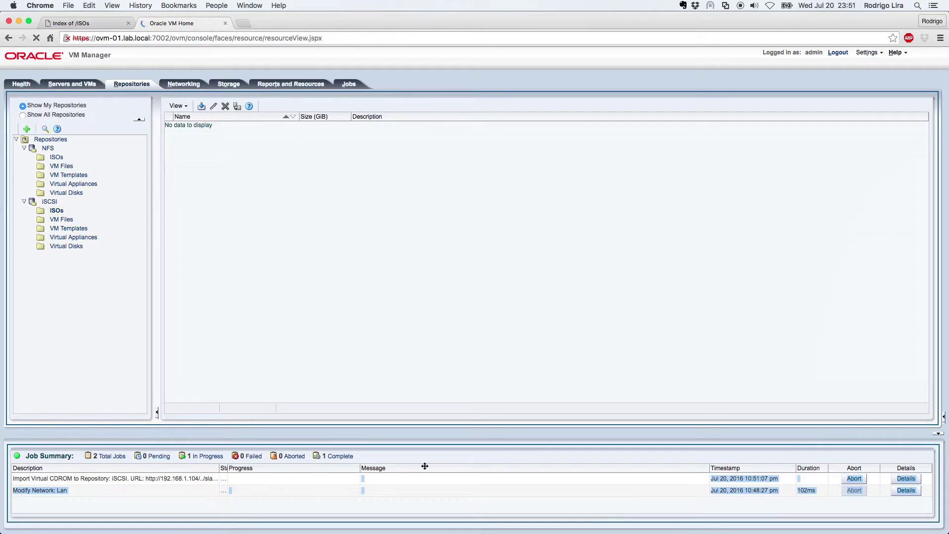
pyautogui.moveTo(227, 470); pyautogui.dragTo(328, 468)
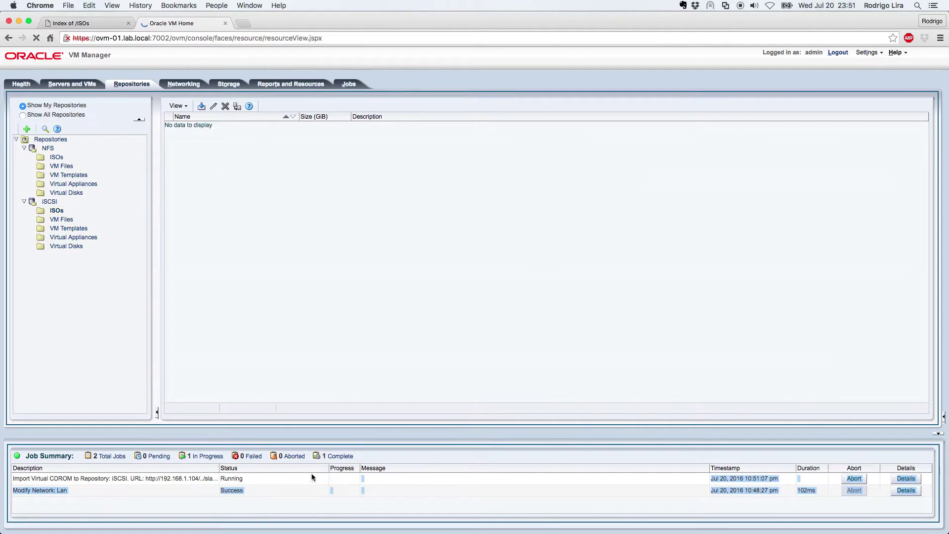
pyautogui.moveTo(219, 470); pyautogui.dragTo(287, 465)
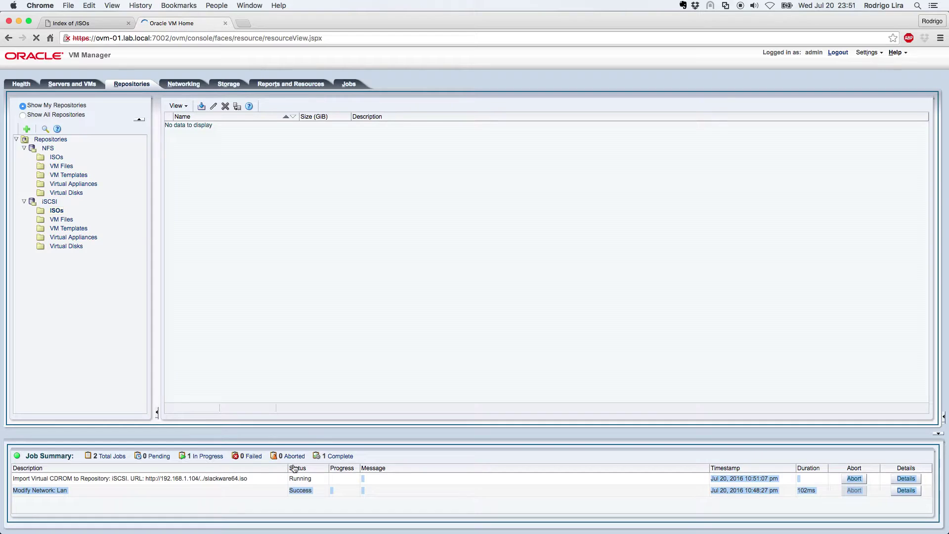
pyautogui.moveTo(288, 467); pyautogui.dragTo(265, 472)
pyautogui.moveTo(359, 469); pyautogui.dragTo(433, 473)
pyautogui.moveTo(362, 467); pyautogui.dragTo(404, 470)
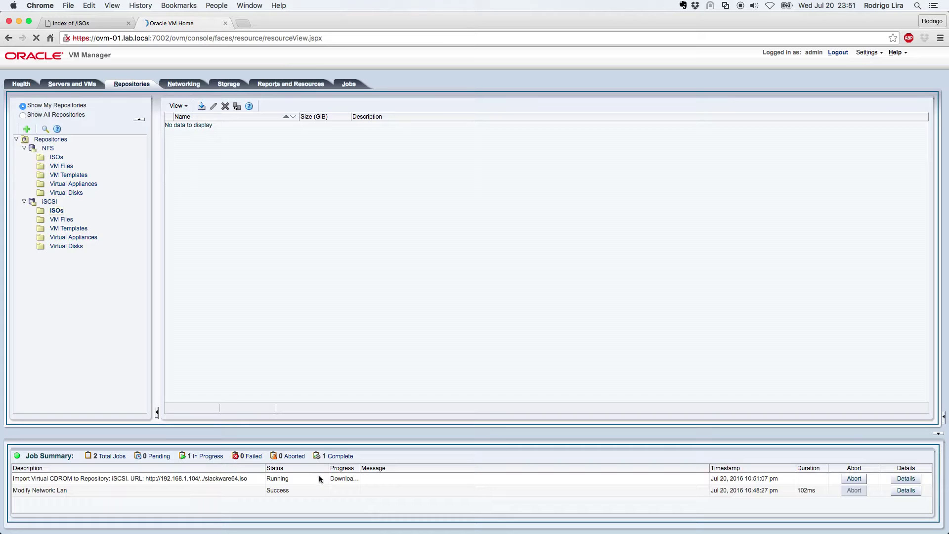
# - Widen the Progress column in the Job Summary so the import job's download progress is readable
pyautogui.click(363, 472)
pyautogui.moveTo(363, 469); pyautogui.dragTo(488, 471)
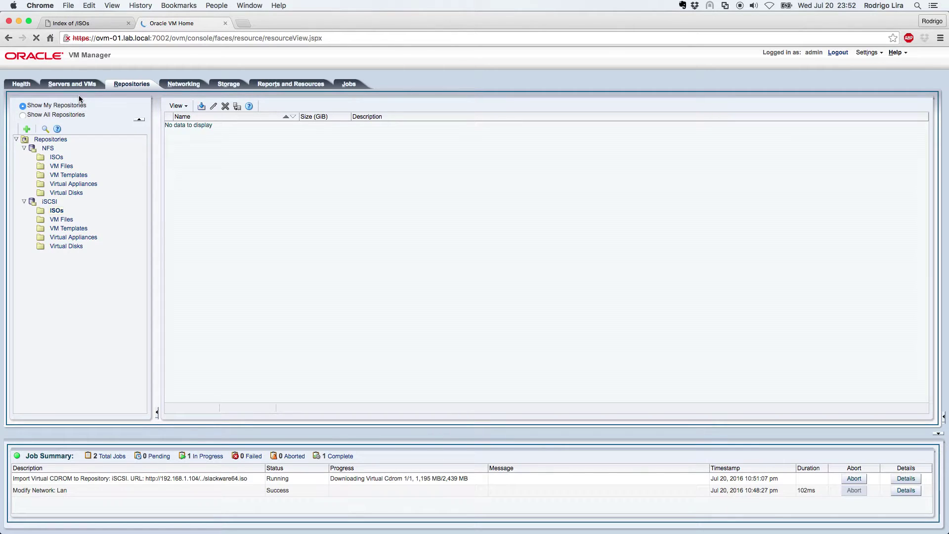
# - In Servers and VMs, examine the actions available for Pool_01 and for the server ovs-01.lab.local
pyautogui.click(67, 85)
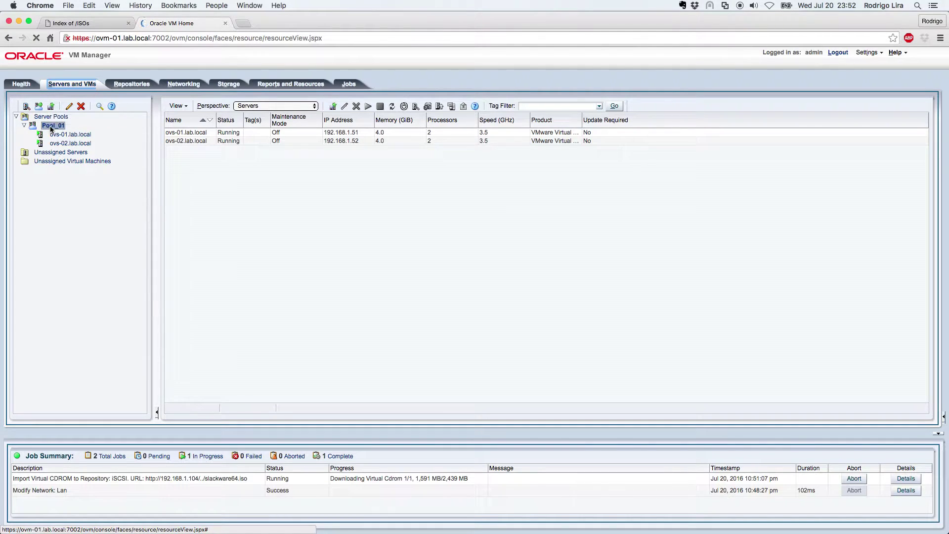
pyautogui.rightClick(51, 127)
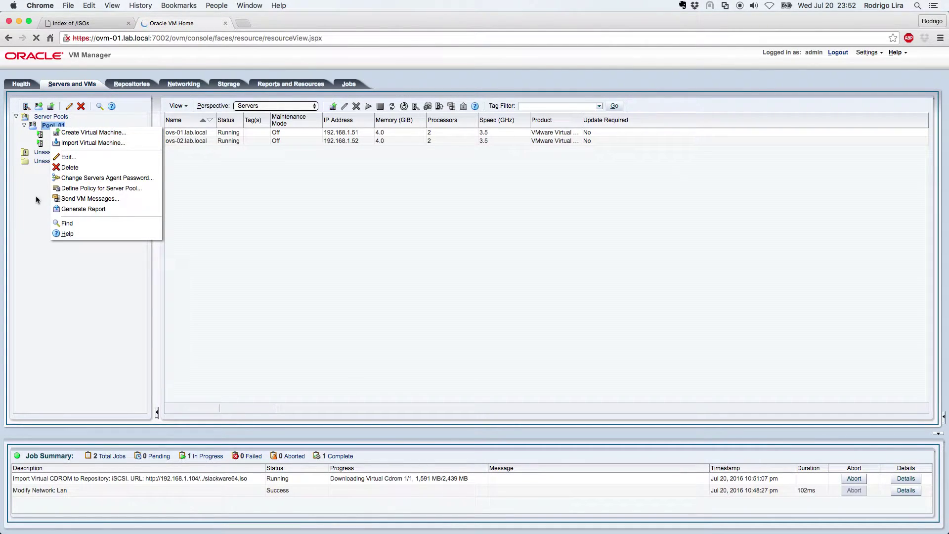
pyautogui.click(22, 198)
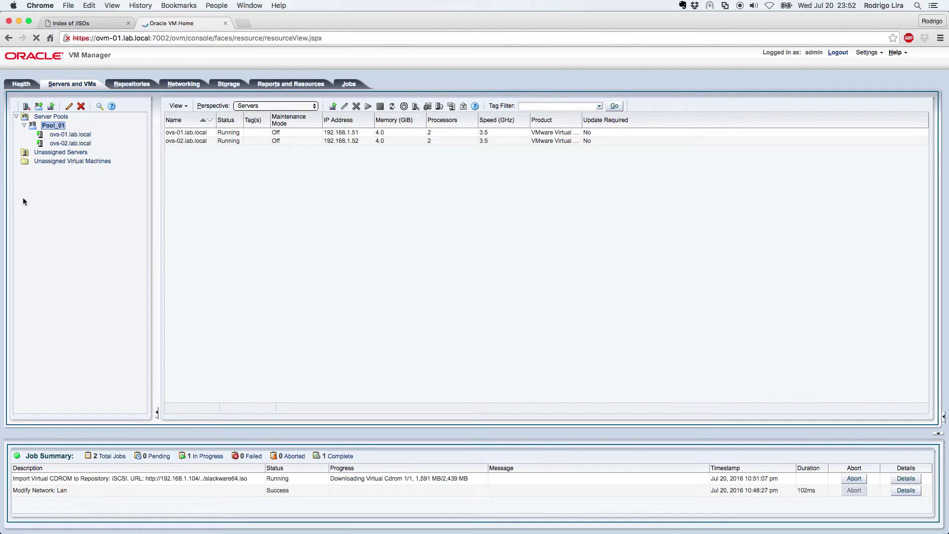
pyautogui.click(72, 136)
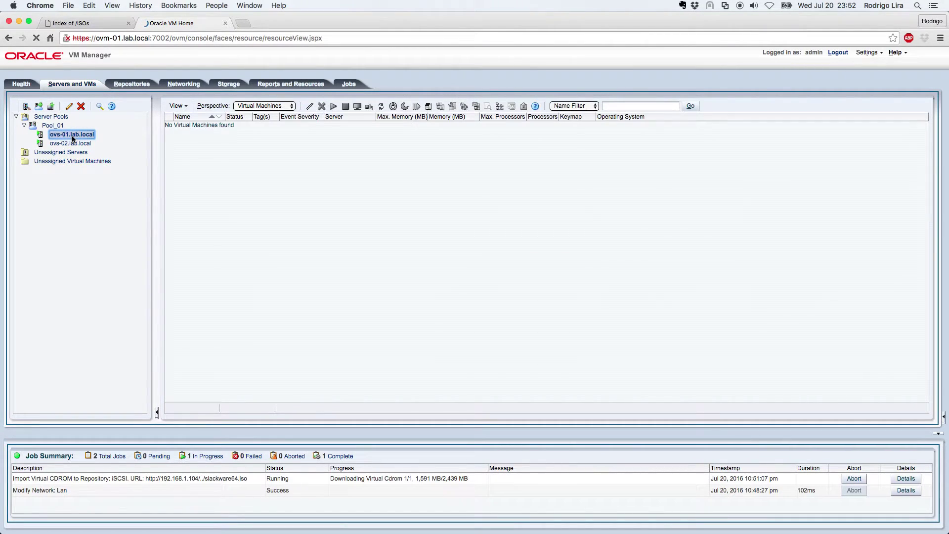
pyautogui.rightClick(72, 139)
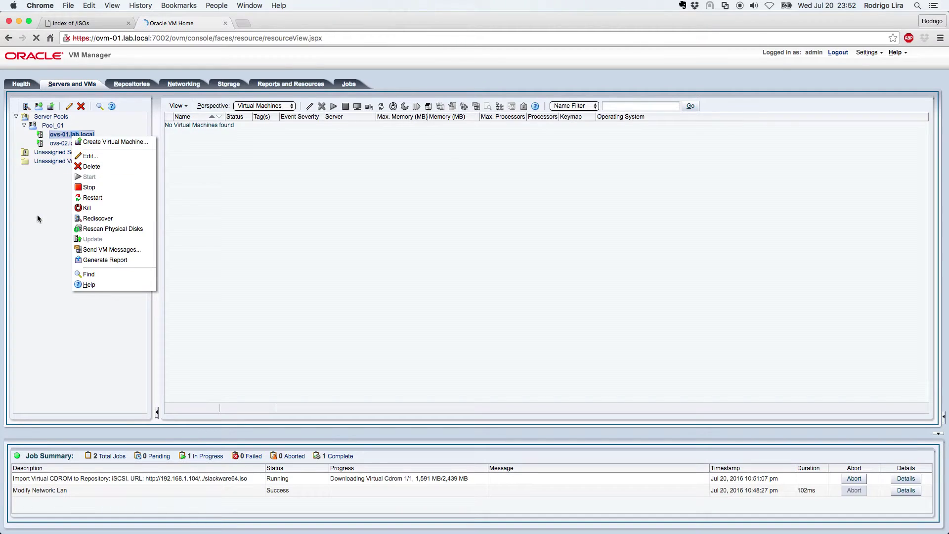
pyautogui.click(37, 214)
# - Switch the Pool_01 view to the Virtual Machines perspective
pyautogui.click(53, 126)
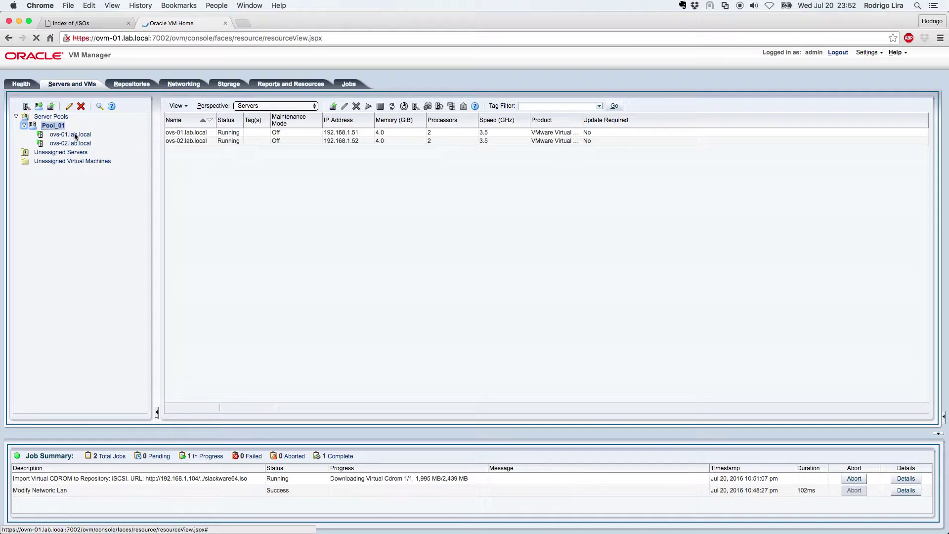
pyautogui.click(255, 106)
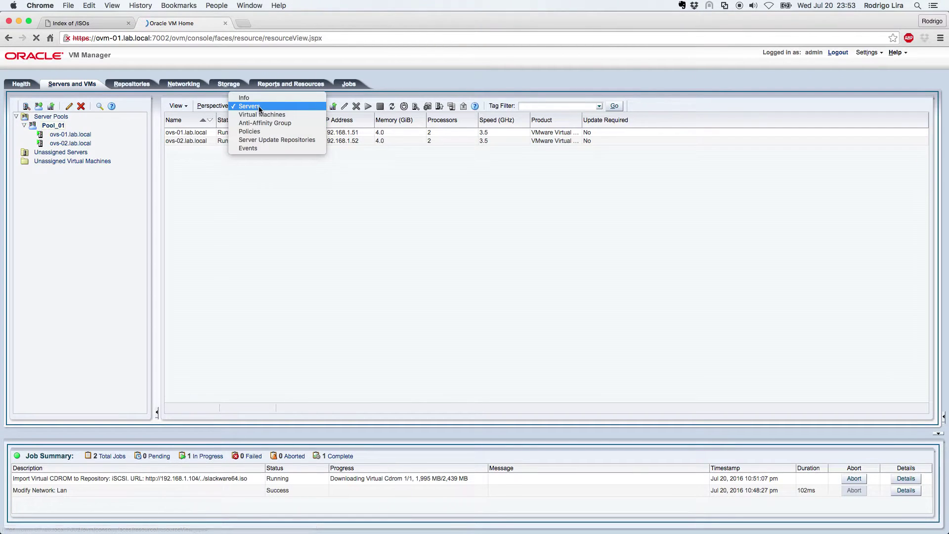
pyautogui.click(260, 115)
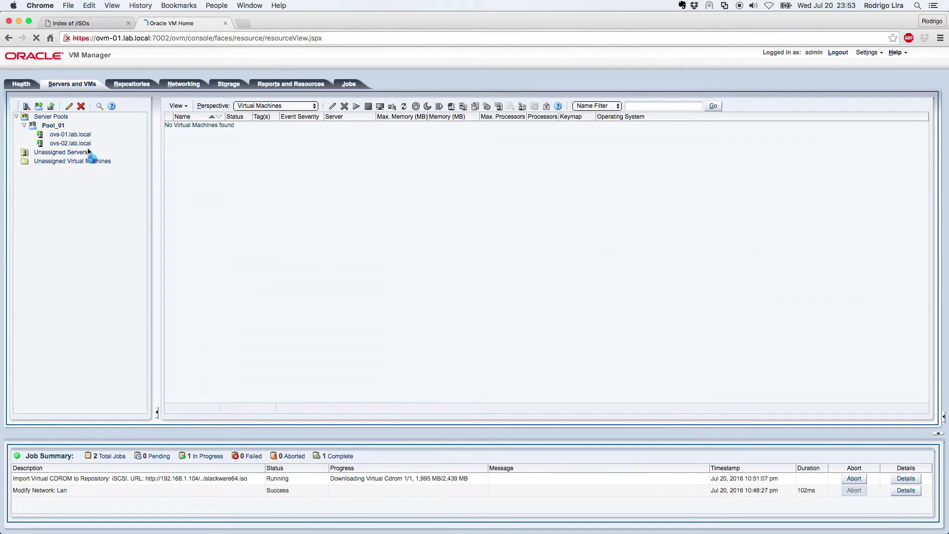
# - Start creating a virtual machine in Pool_01 with the Create a new VM option
pyautogui.click(58, 127)
pyautogui.rightClick(54, 127)
pyautogui.click(84, 134)
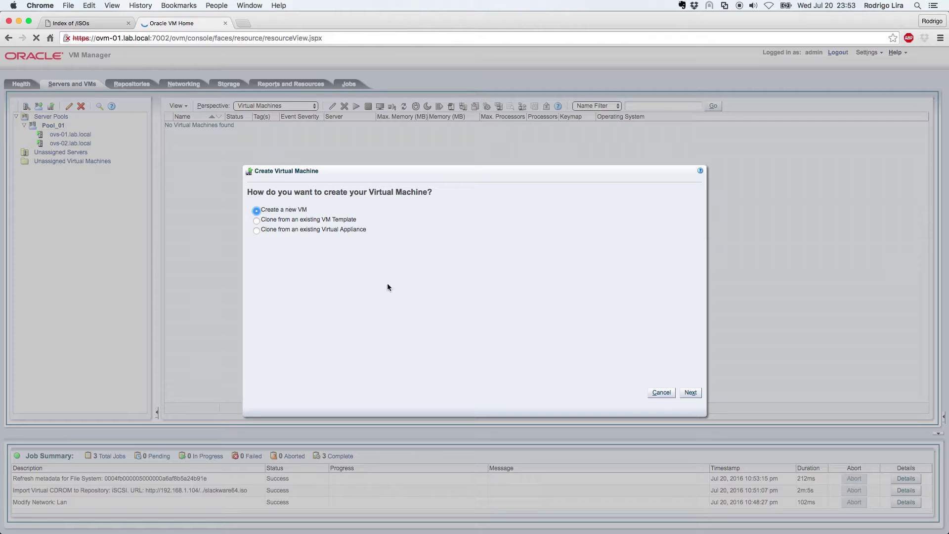
pyautogui.click(690, 393)
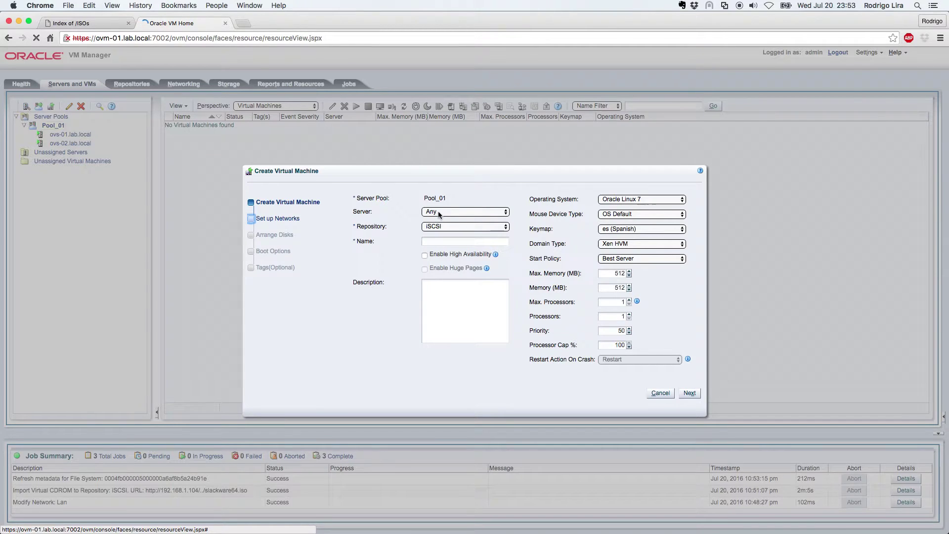
# - Assign the new virtual machine to server ovs-01.lab.local and keep iSCSI as its repository
pyautogui.click(442, 212)
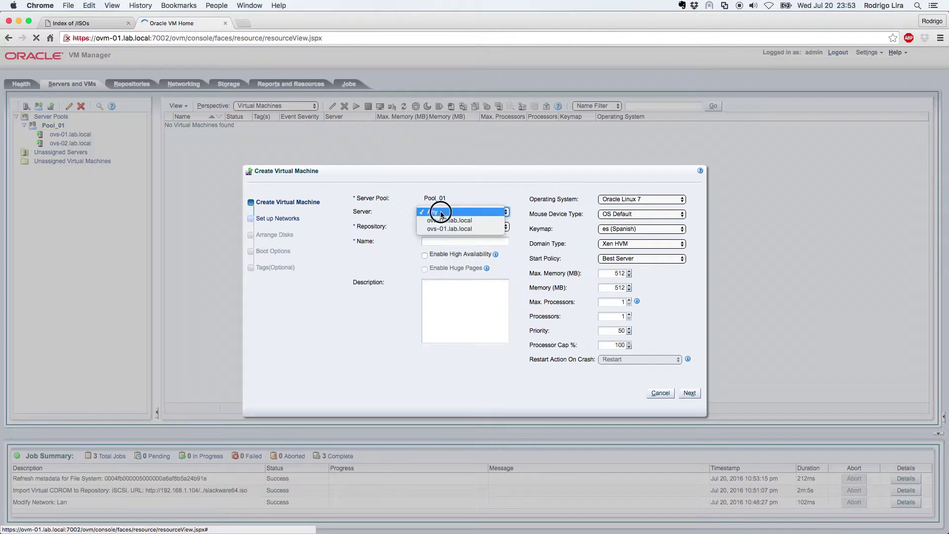
pyautogui.click(464, 229)
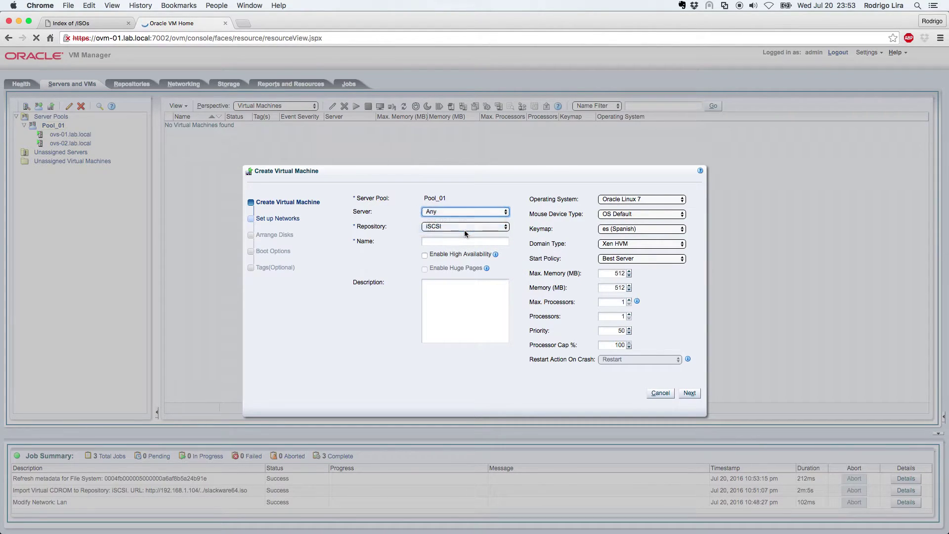
pyautogui.click(441, 227)
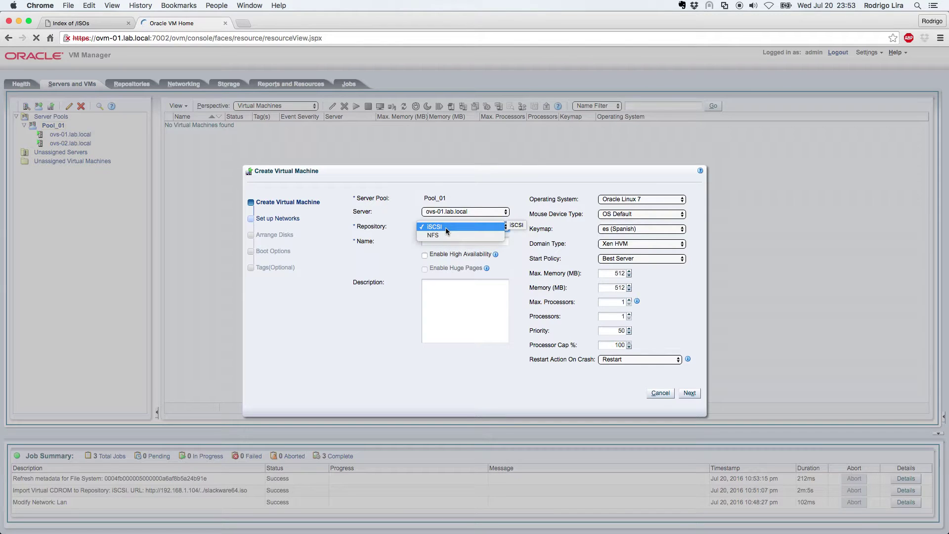
pyautogui.click(447, 229)
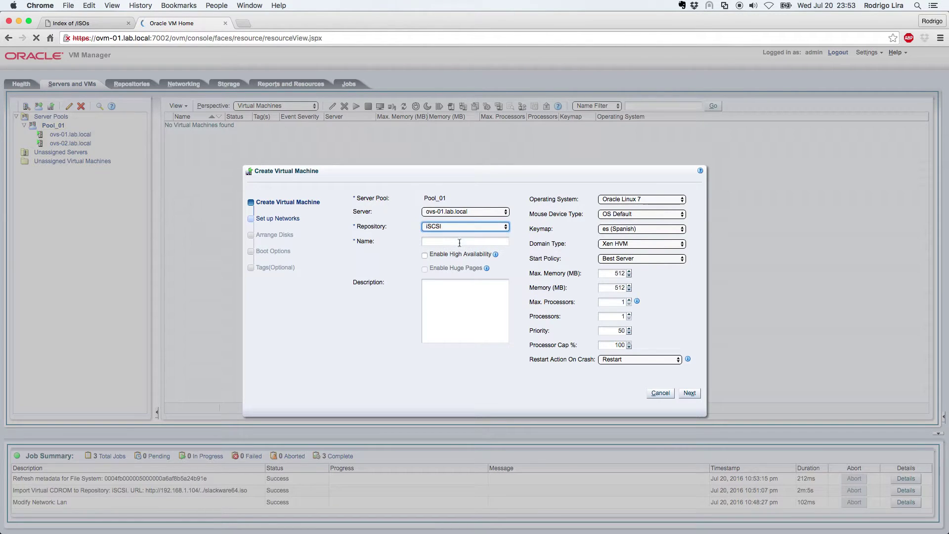
# - Name the virtual machine Linux Slackware and enter Firewall as its description
pyautogui.click(455, 241)
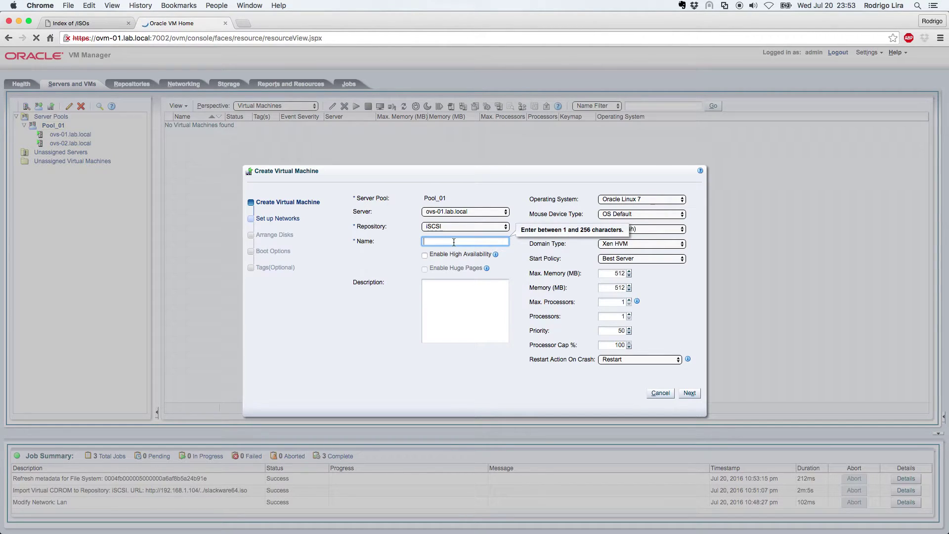
pyautogui.write('Linux Slack')
pyautogui.write('ware')
pyautogui.click(514, 262)
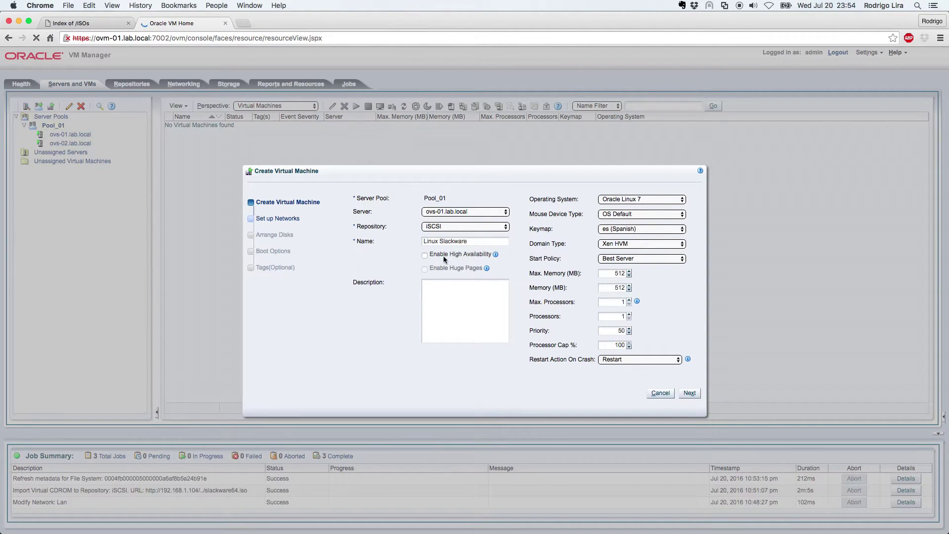
pyautogui.click(454, 299)
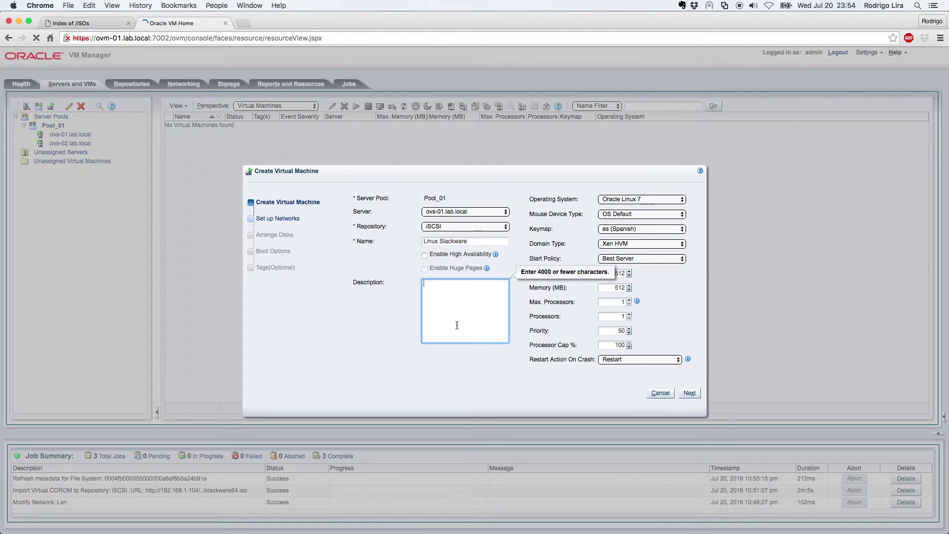
pyautogui.write('Firewall')
pyautogui.click(671, 289)
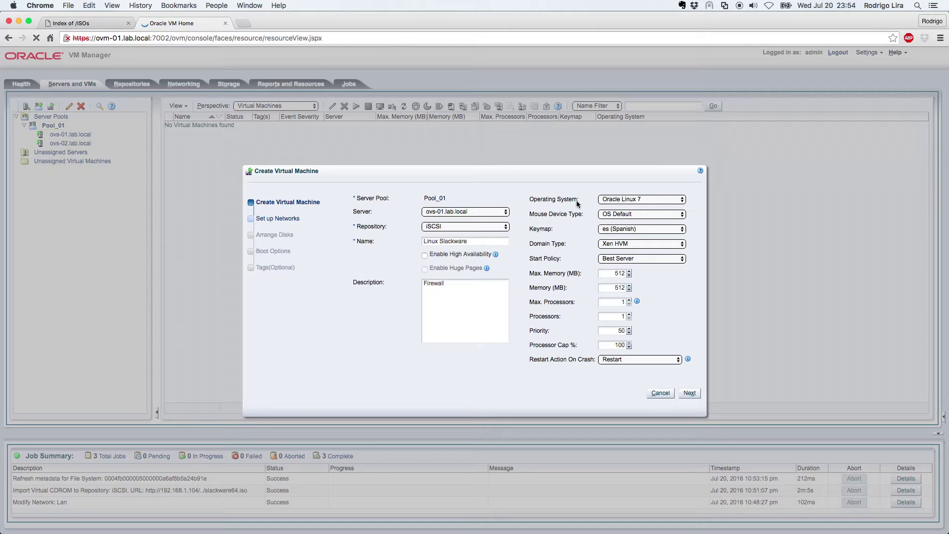
# - Set the operating system to Other Linux and review the mouse device type and keymap options, keeping OS Default and es (Spanish)
pyautogui.click(641, 200)
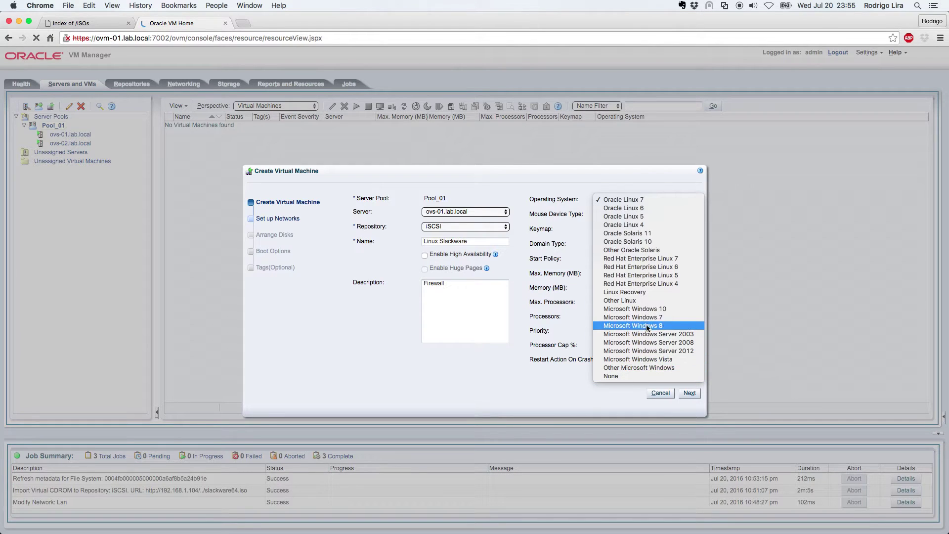
pyautogui.click(641, 301)
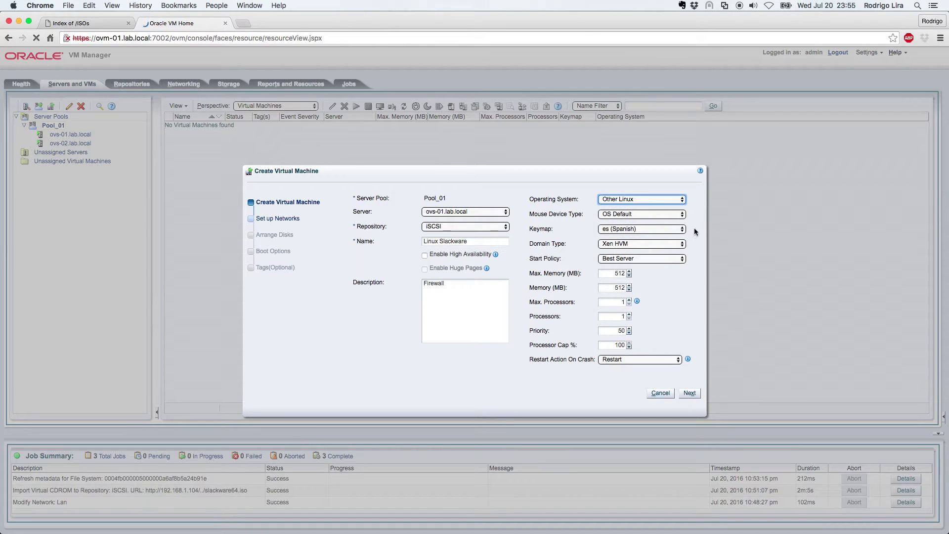
pyautogui.click(643, 214)
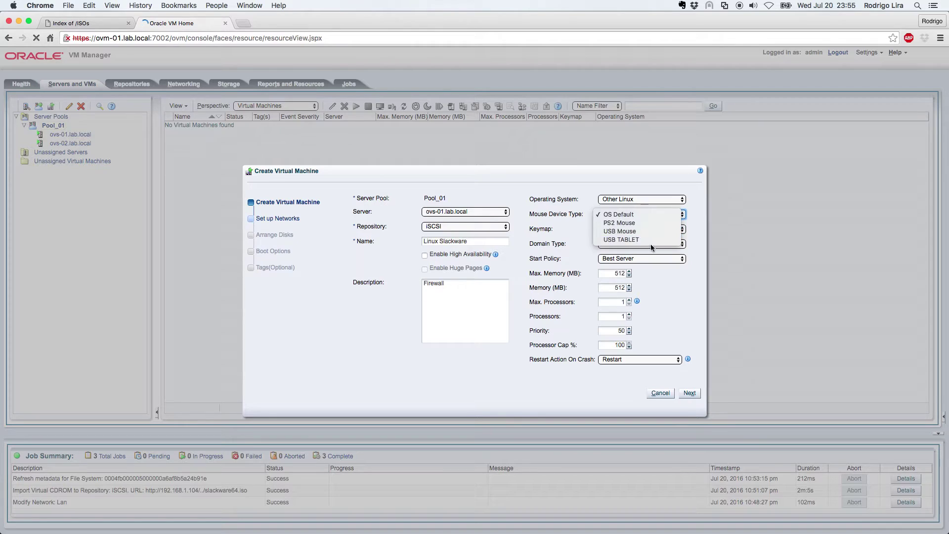
pyautogui.click(697, 206)
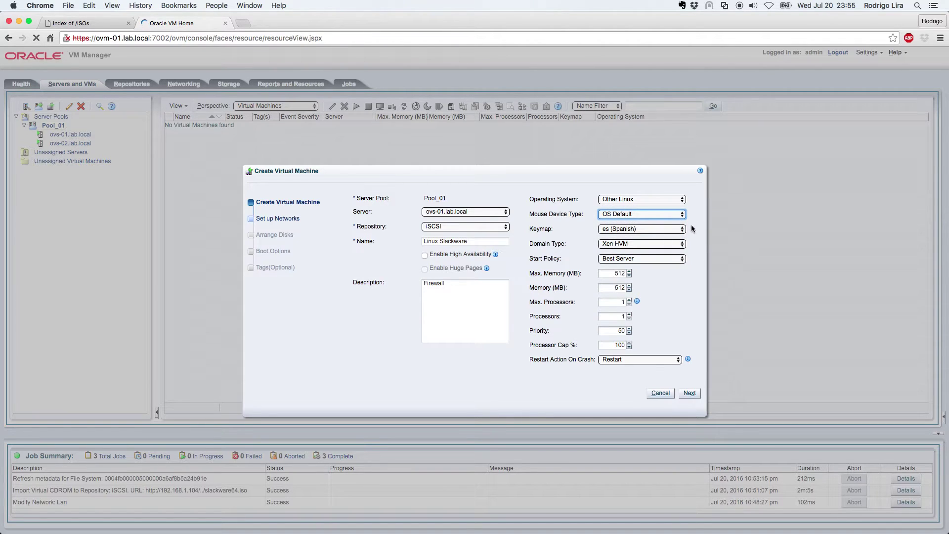
pyautogui.click(664, 229)
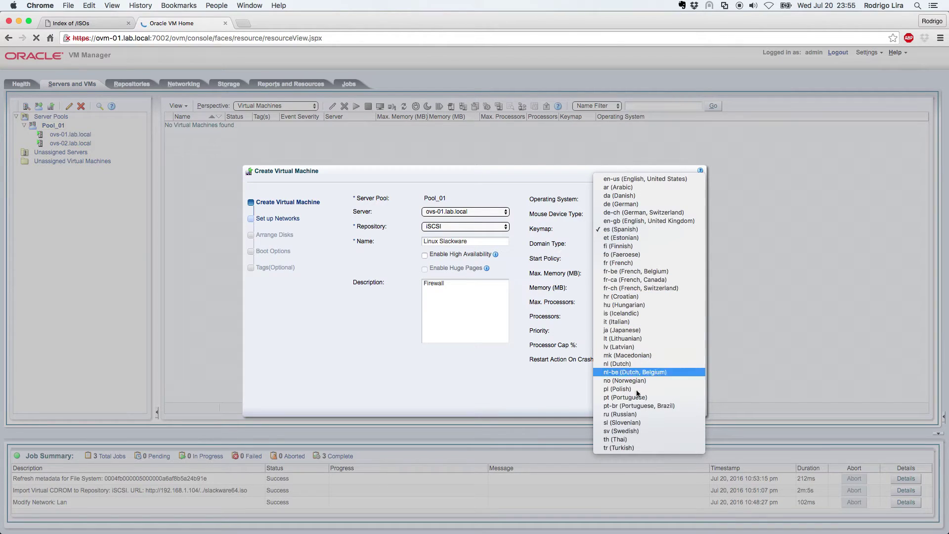
pyautogui.click(554, 398)
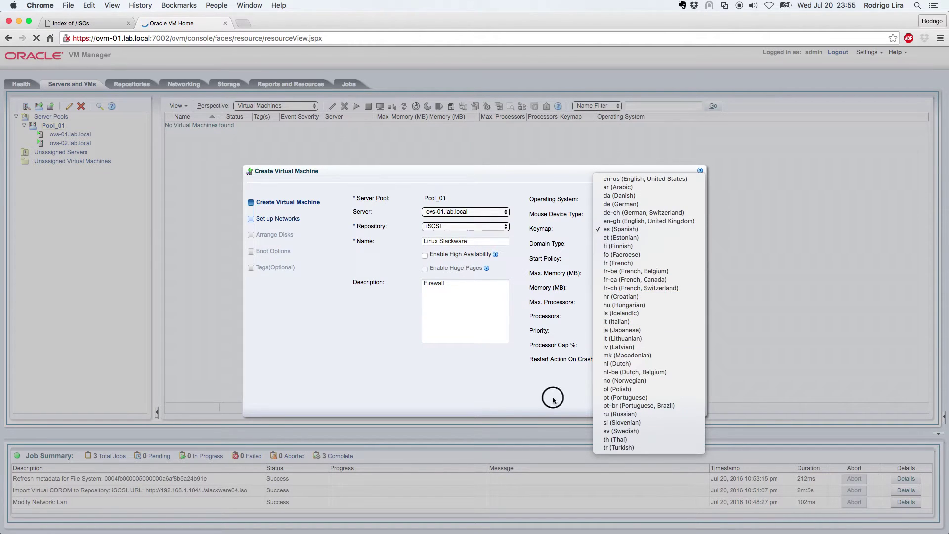
pyautogui.click(700, 291)
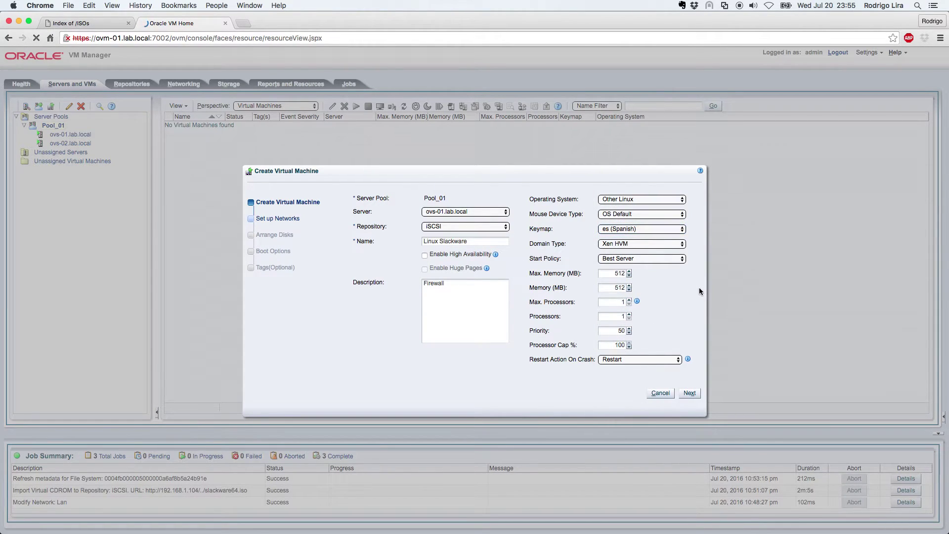
# - Review the available domain types and start policies for the virtual machine without changing either selection
pyautogui.click(643, 244)
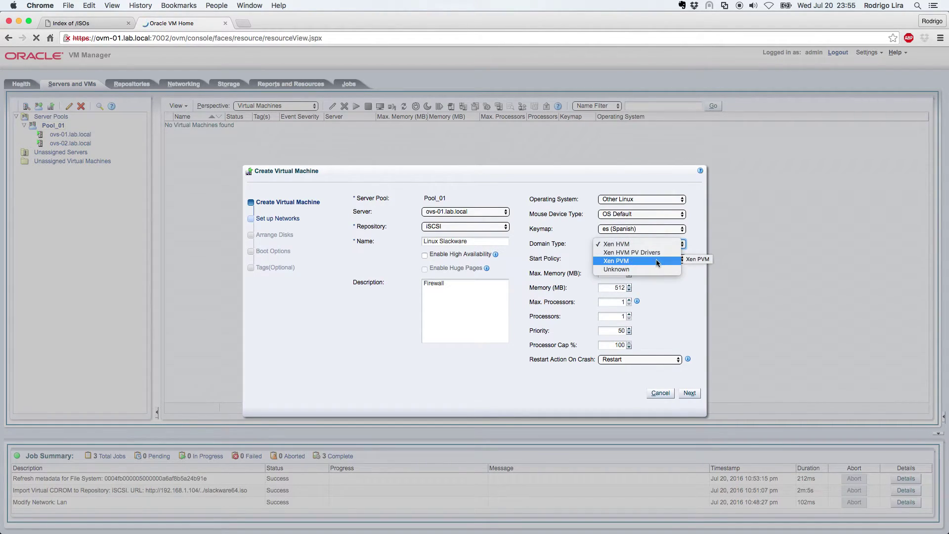
pyautogui.click(676, 296)
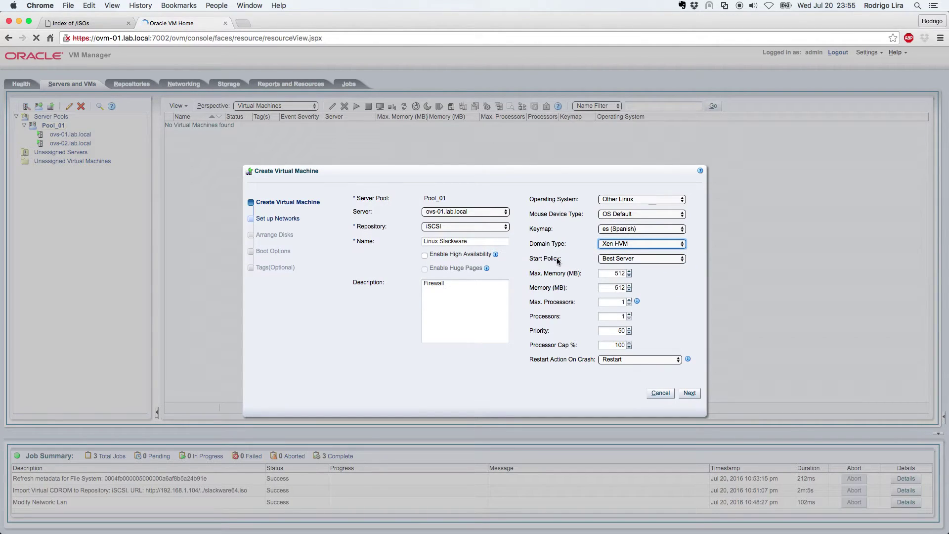
pyautogui.click(658, 259)
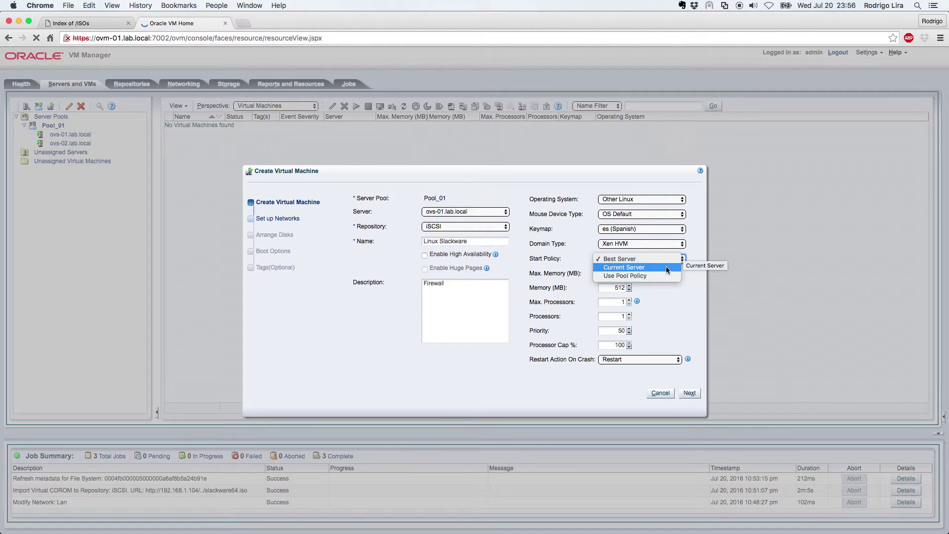
pyautogui.click(693, 255)
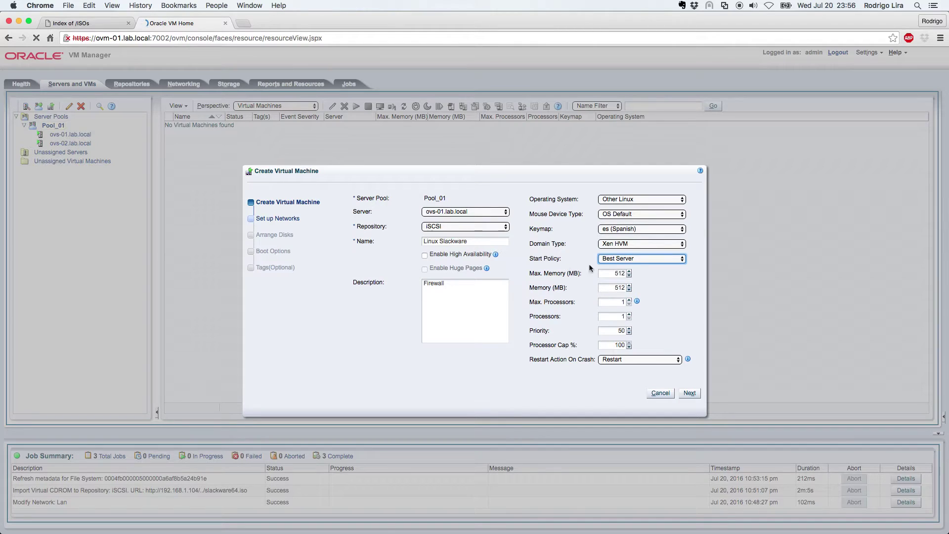
pyautogui.click(647, 259)
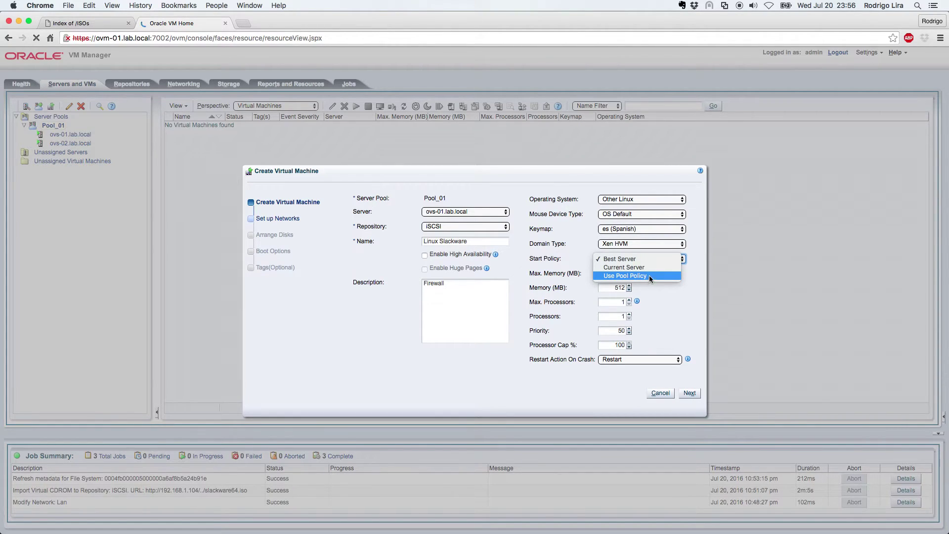
pyautogui.click(679, 292)
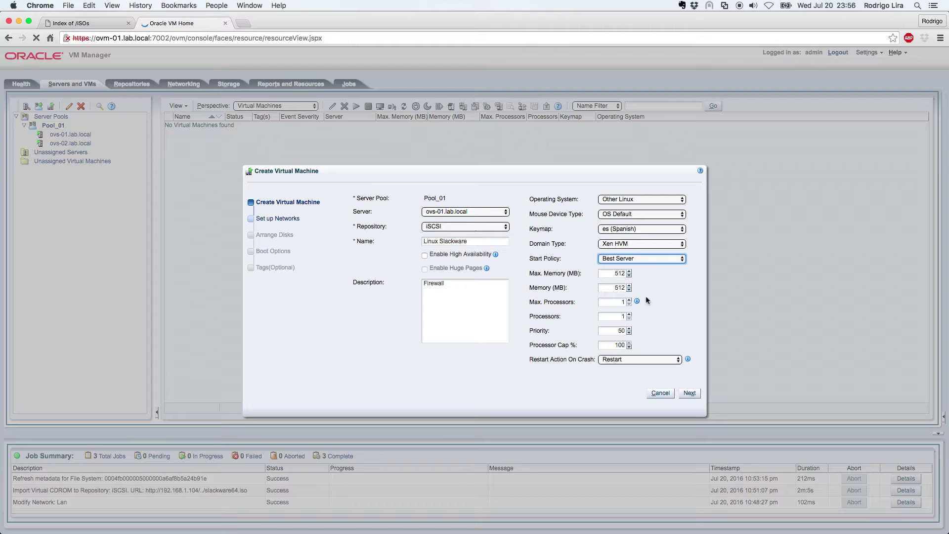
# - Look over the virtual machine's memory and processor settings without changing them
pyautogui.press('Tab')
pyautogui.press('Tab')
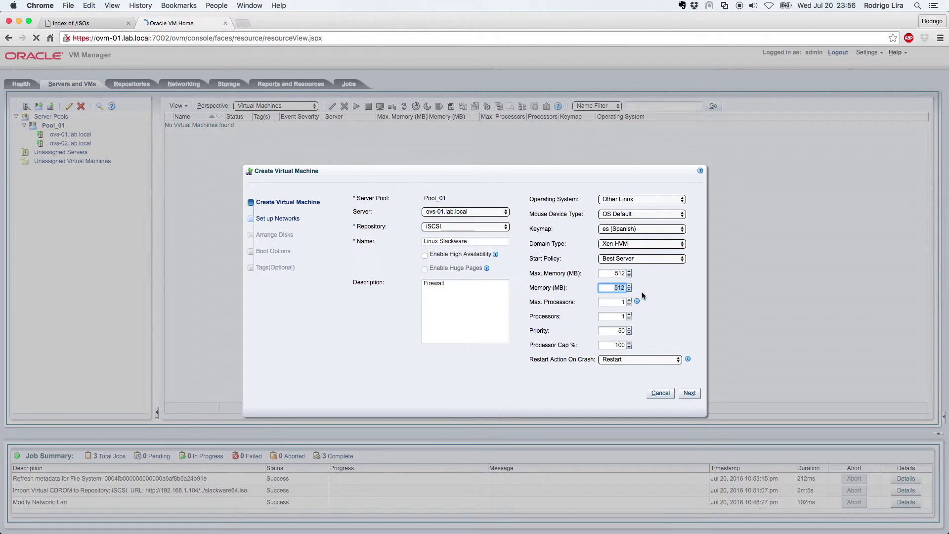
pyautogui.click(616, 303)
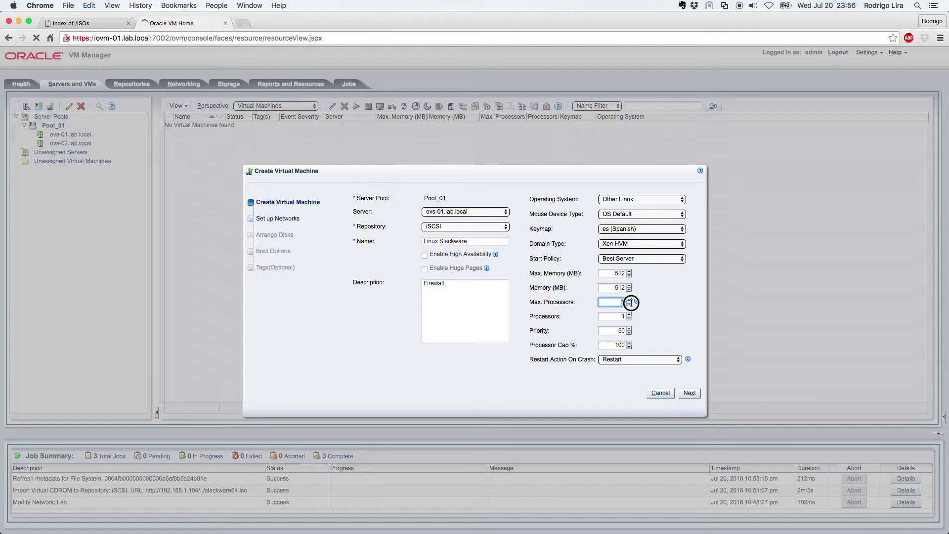
pyautogui.click(624, 317)
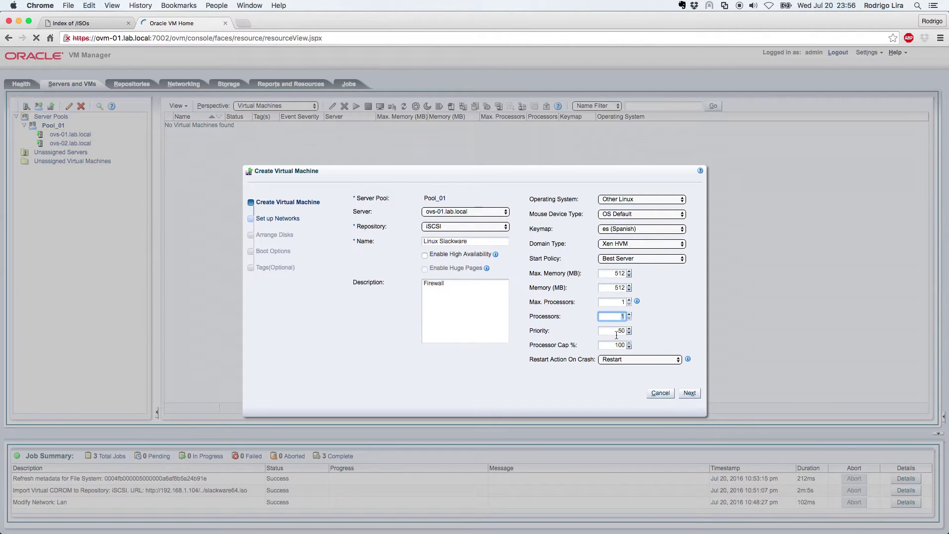
# - Look over the virtual machine's priority, processor cap, memory and processor settings without changing them
pyautogui.click(613, 331)
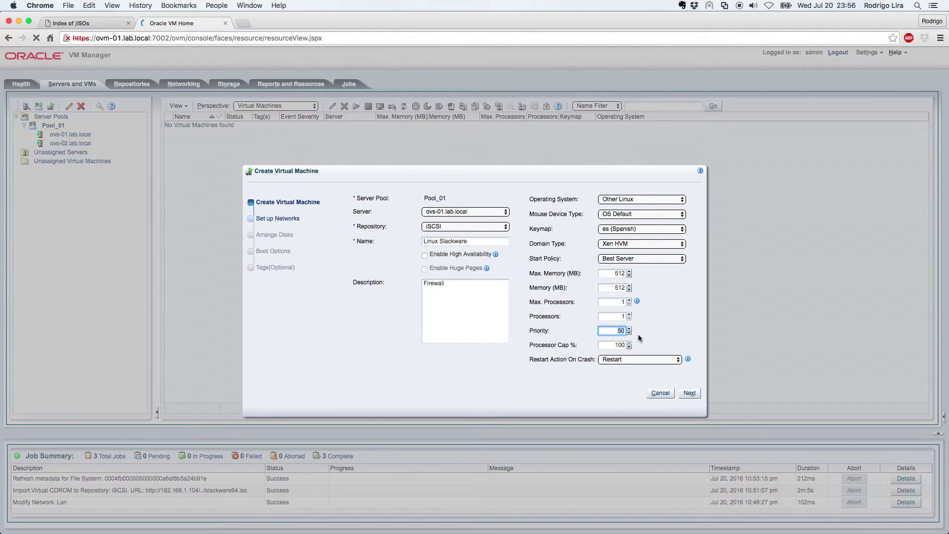
pyautogui.click(613, 346)
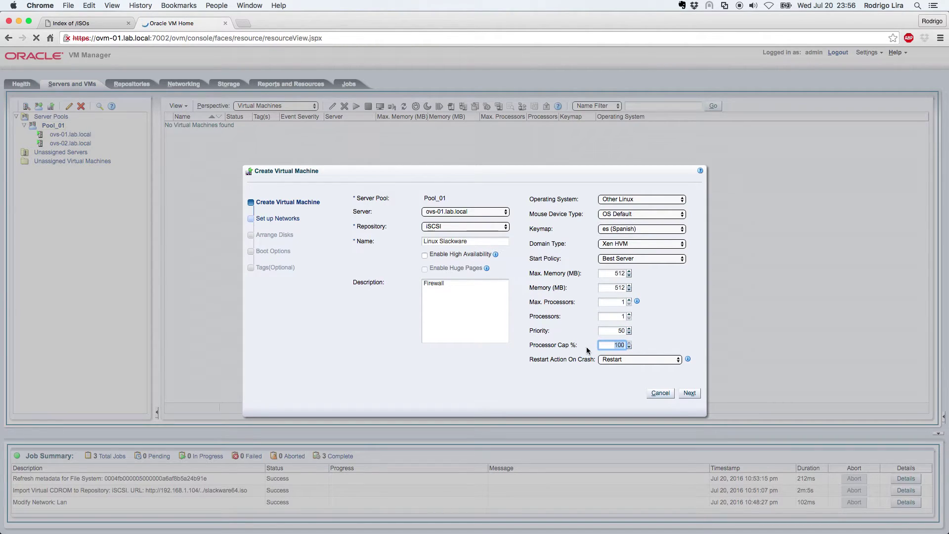
pyautogui.click(645, 346)
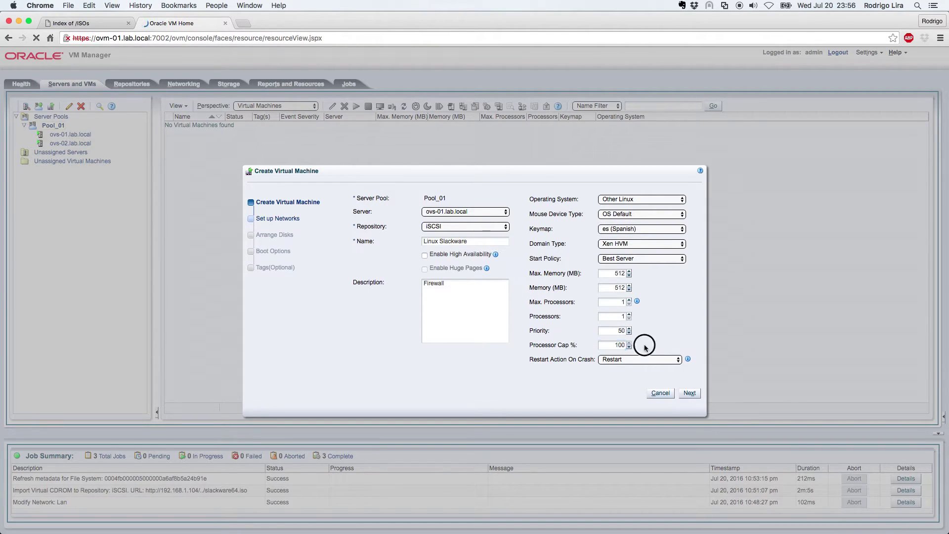
pyautogui.click(622, 274)
pyautogui.click(613, 288)
pyautogui.click(619, 301)
pyautogui.click(642, 317)
pyautogui.click(654, 328)
# - Review the crash restart actions, keep Restart, and continue to the network setup
pyautogui.click(662, 358)
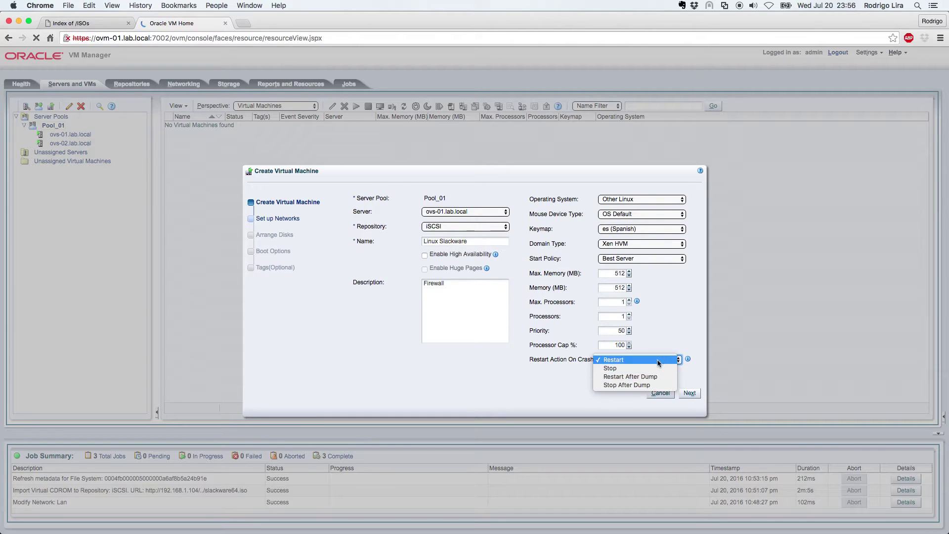
pyautogui.click(670, 339)
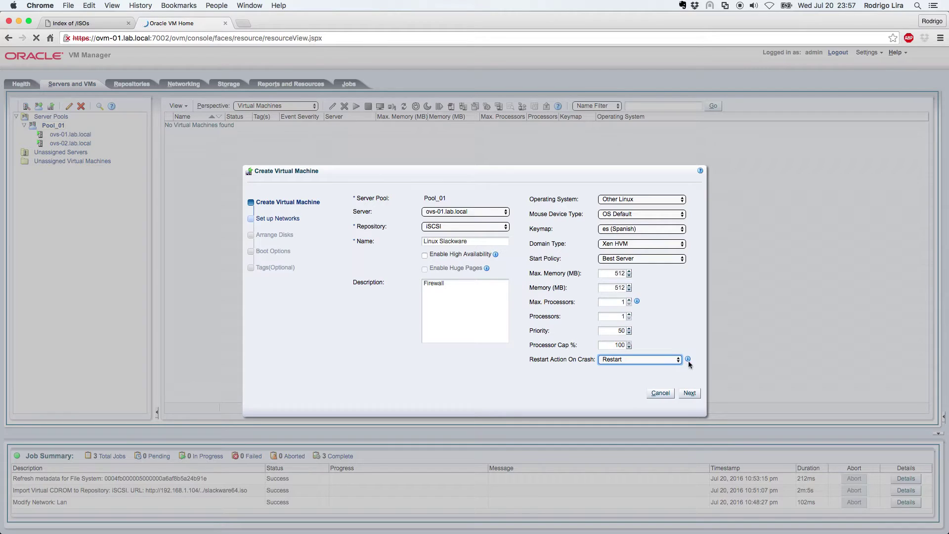
pyautogui.click(689, 395)
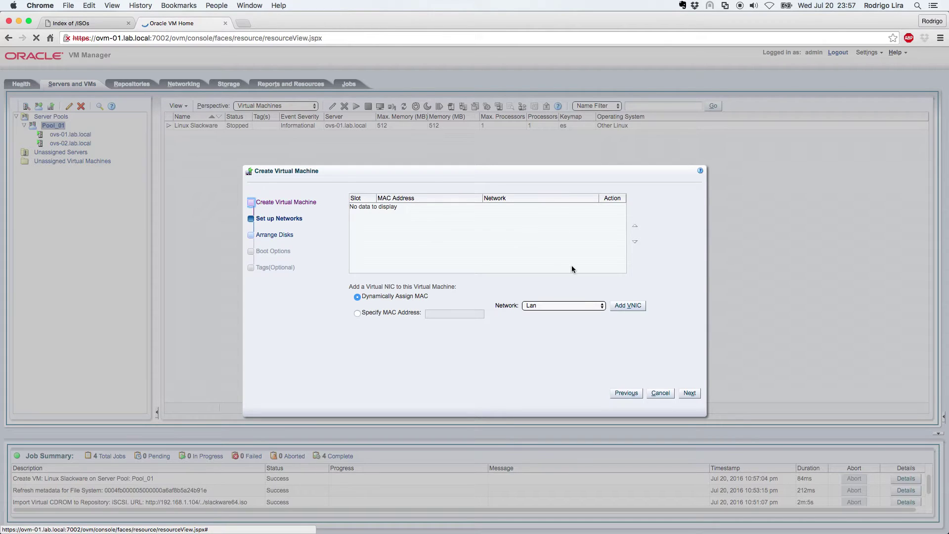
# - Add a virtual NIC on the Lan network with a dynamically assigned MAC address and review its network choices
pyautogui.click(616, 310)
pyautogui.click(545, 307)
pyautogui.click(545, 307)
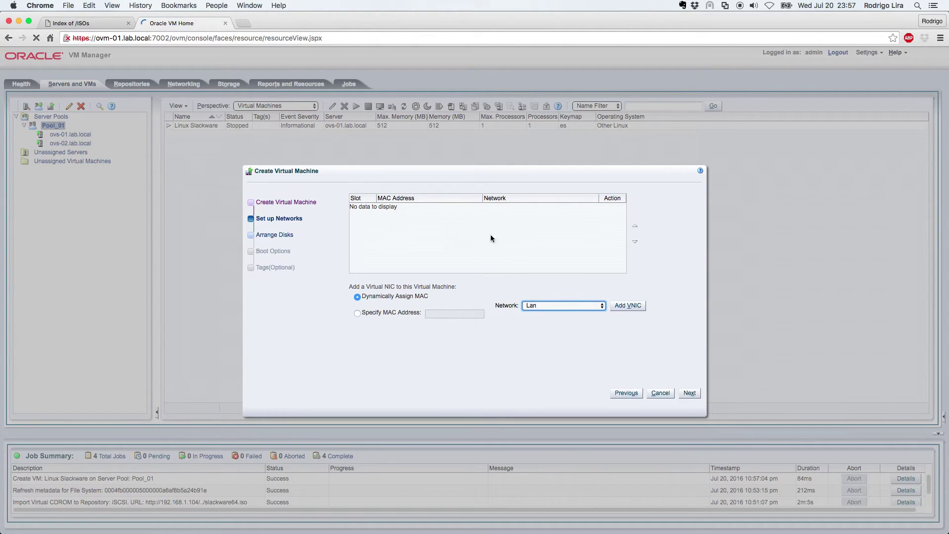
pyautogui.click(627, 307)
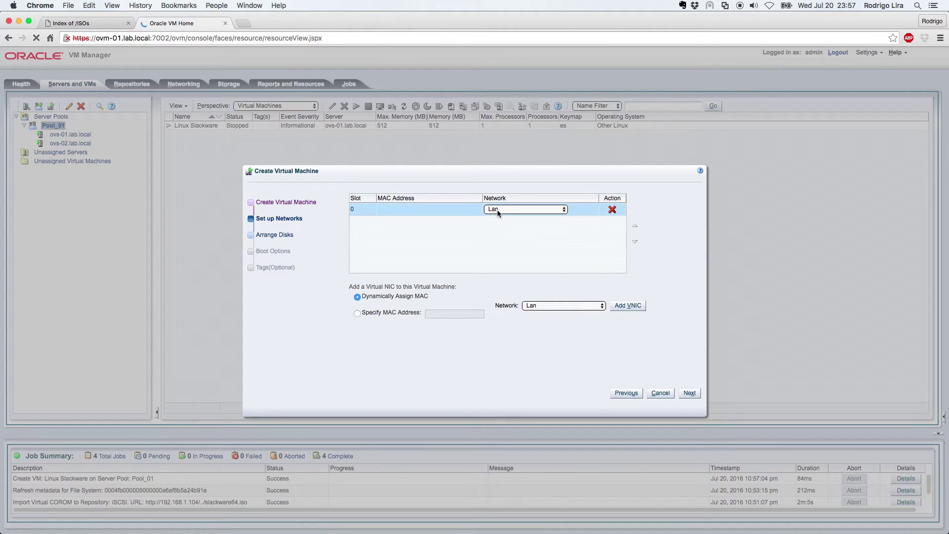
pyautogui.click(502, 210)
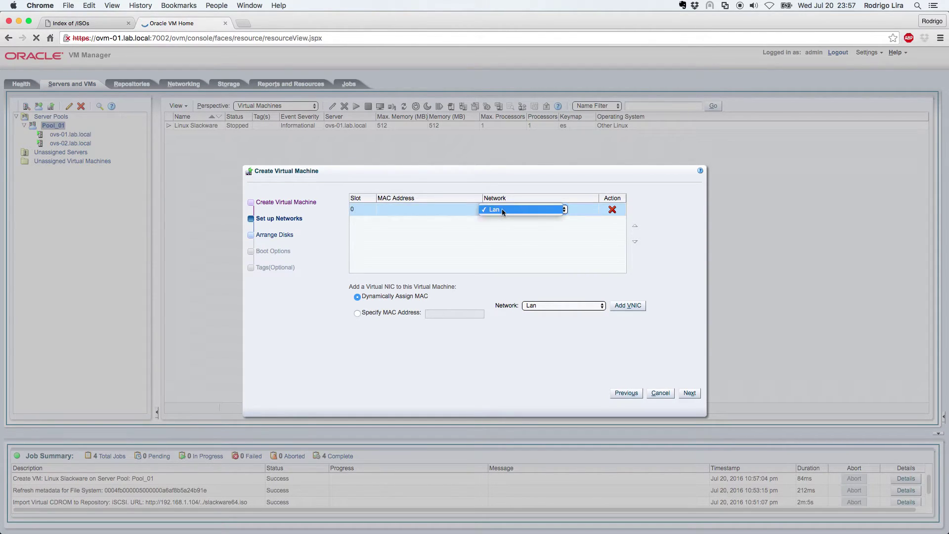
pyautogui.click(504, 242)
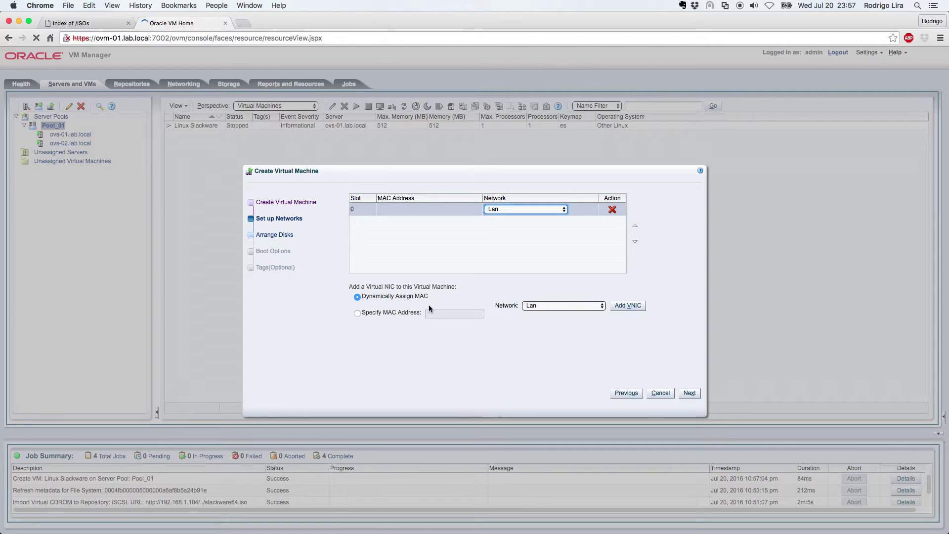
pyautogui.click(357, 313)
pyautogui.click(453, 316)
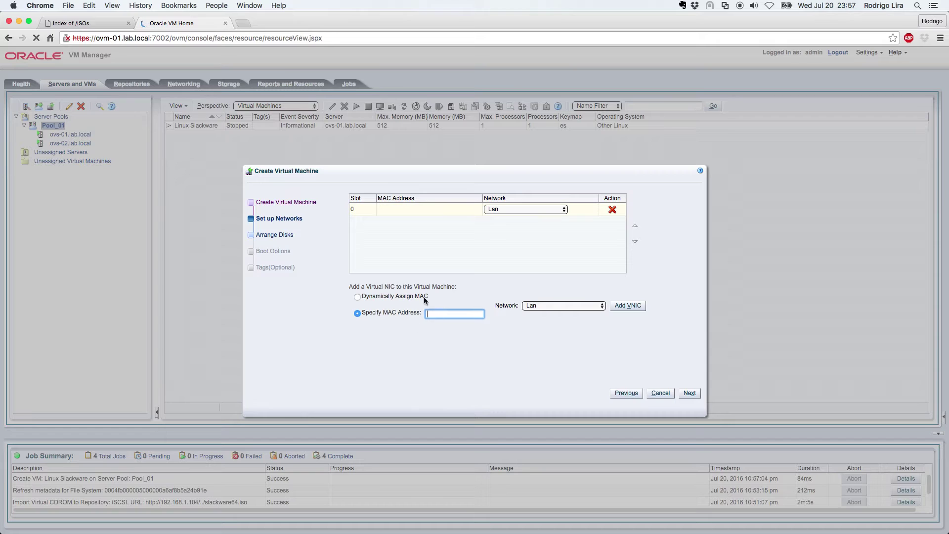
pyautogui.click(358, 296)
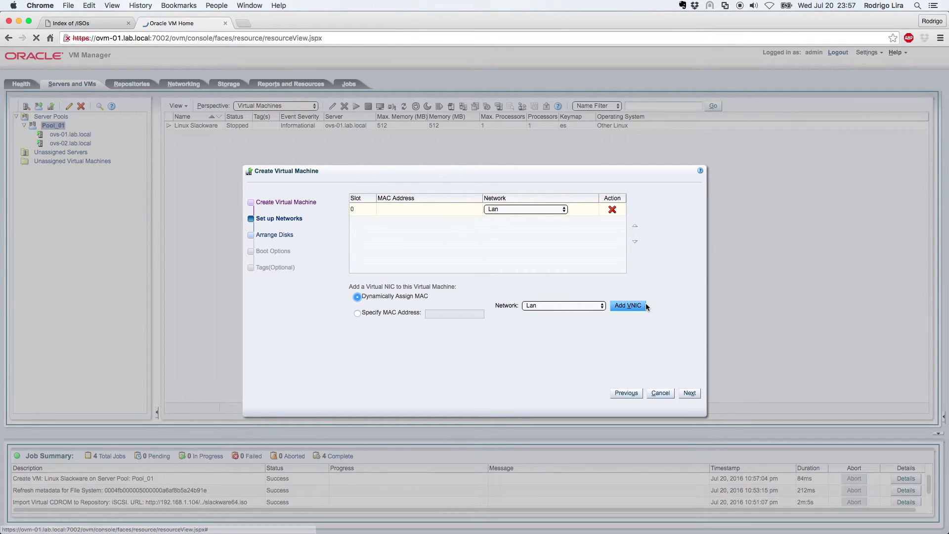
# - Continue to the disk arrangement and set the disk type of slot 0 to Virtual Disk
pyautogui.click(690, 393)
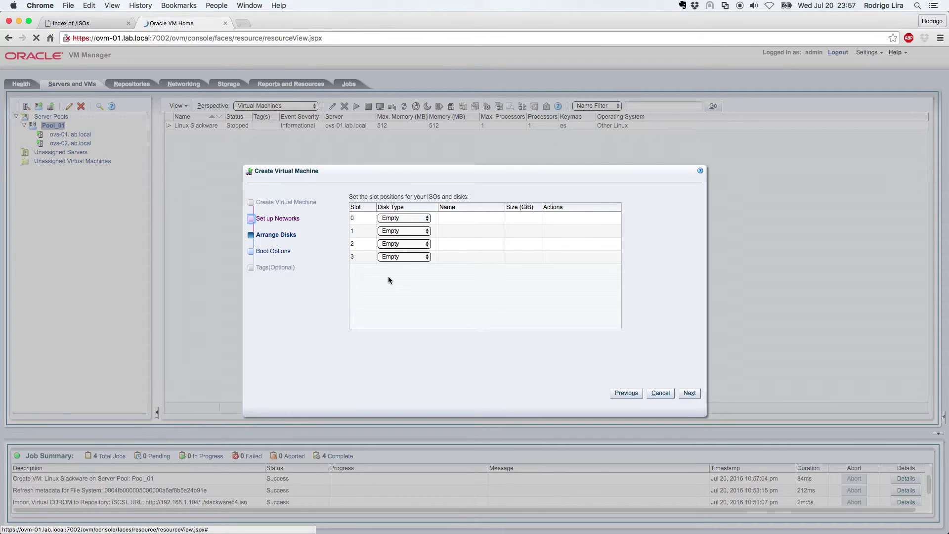
pyautogui.click(400, 218)
pyautogui.click(411, 225)
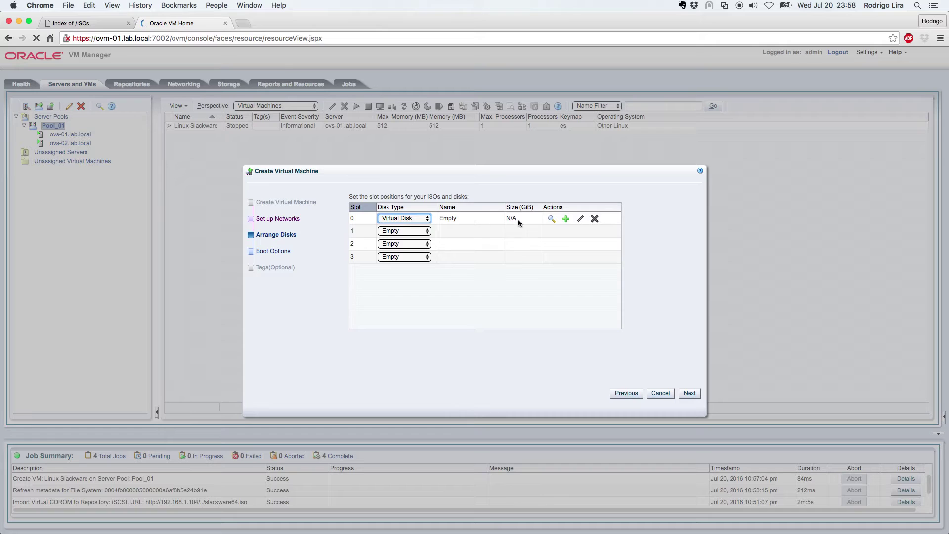
# - Start a new virtual disk for slot 0 in the iSCSI repository, named Linux Slackware with a size of 20 GiB
pyautogui.click(566, 219)
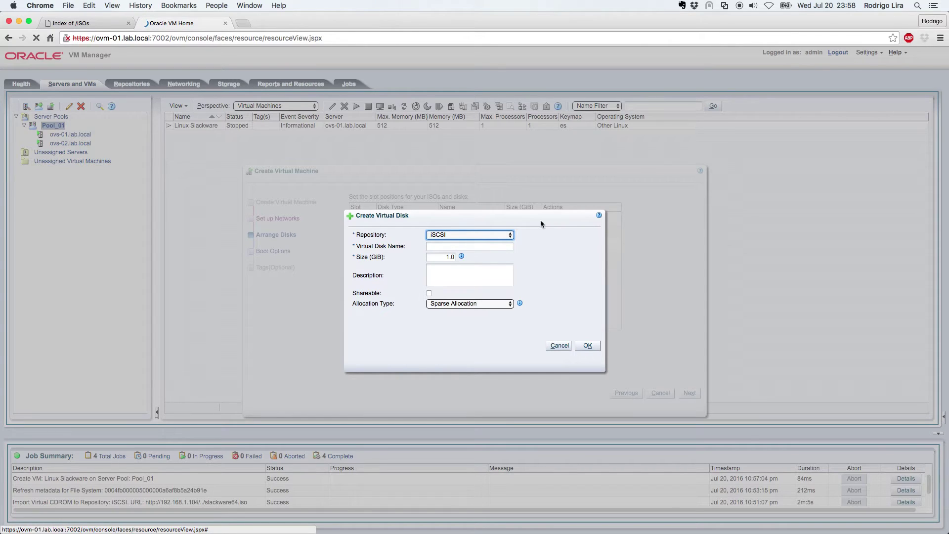
pyautogui.click(489, 235)
pyautogui.click(529, 250)
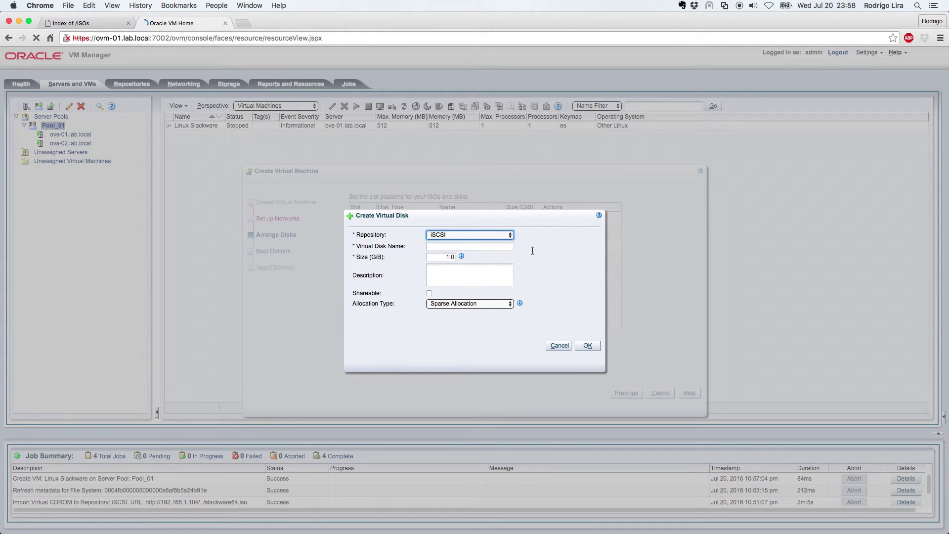
pyautogui.click(478, 249)
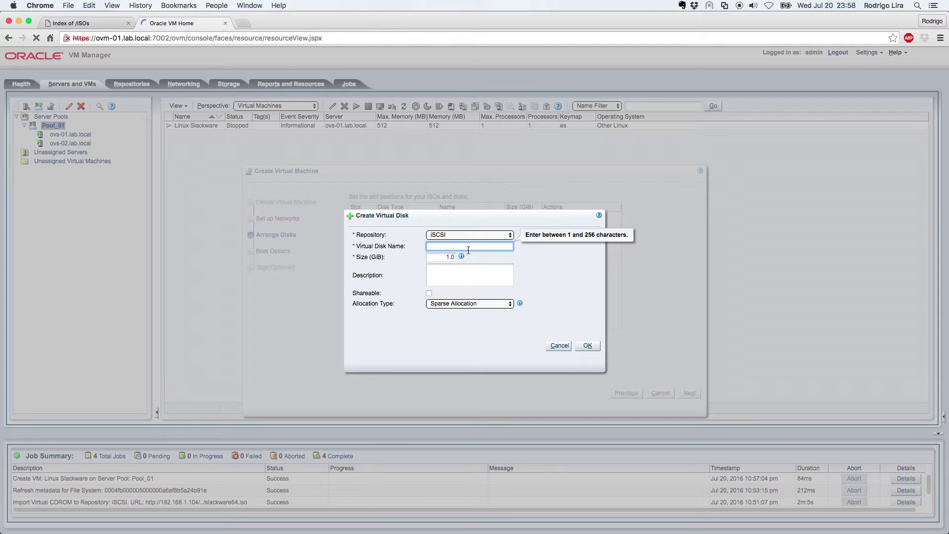
pyautogui.write('Linux Slackware')
pyautogui.click(451, 258)
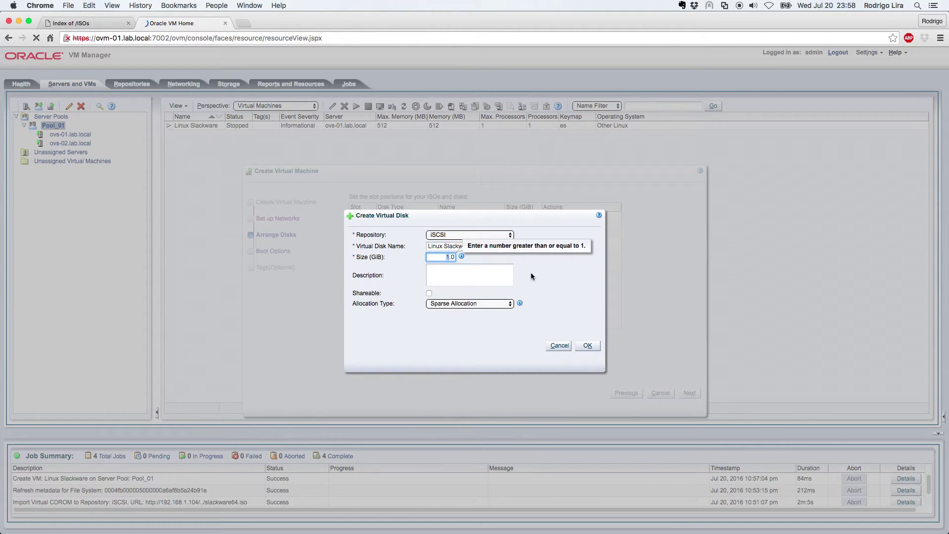
pyautogui.write('20')
# - Enter the disk description Disco 01 Servidor Linux Slackware, keep Sparse Allocation, and create the virtual disk
pyautogui.click(472, 281)
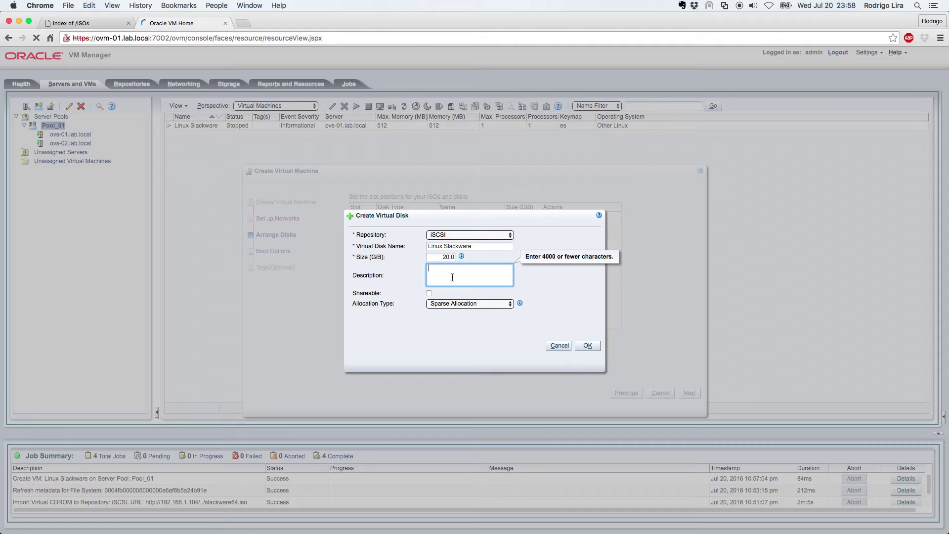
pyautogui.write('Disco 01 Servidor Linux Slackware')
pyautogui.click(474, 304)
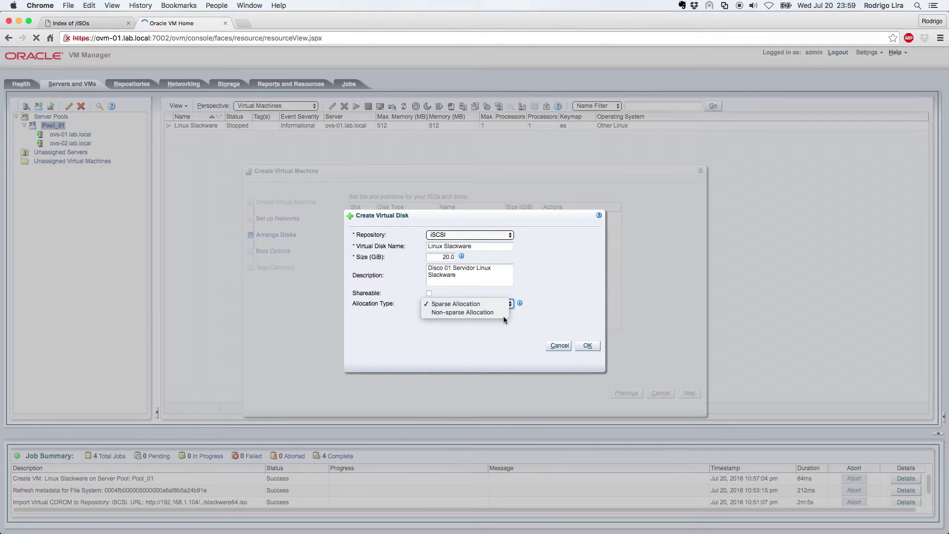
pyautogui.click(545, 284)
pyautogui.click(486, 333)
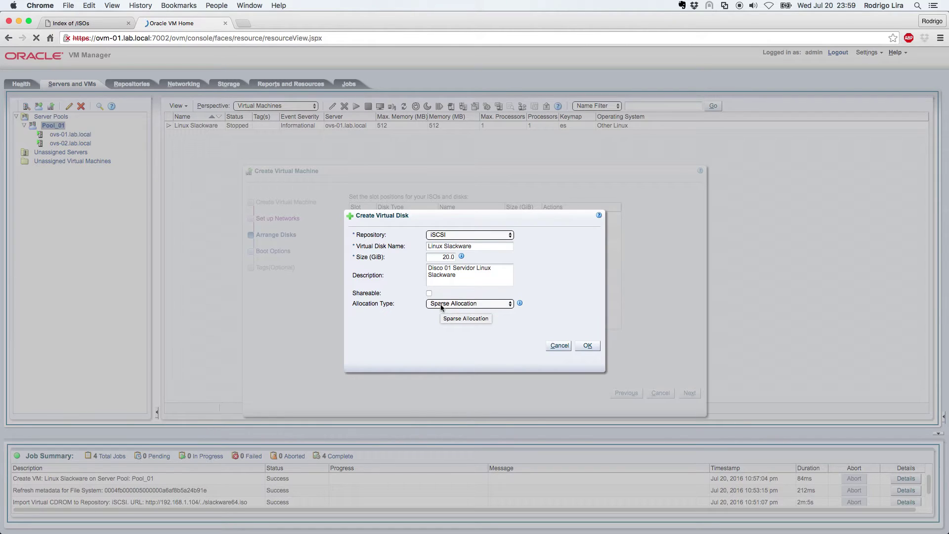
pyautogui.click(587, 346)
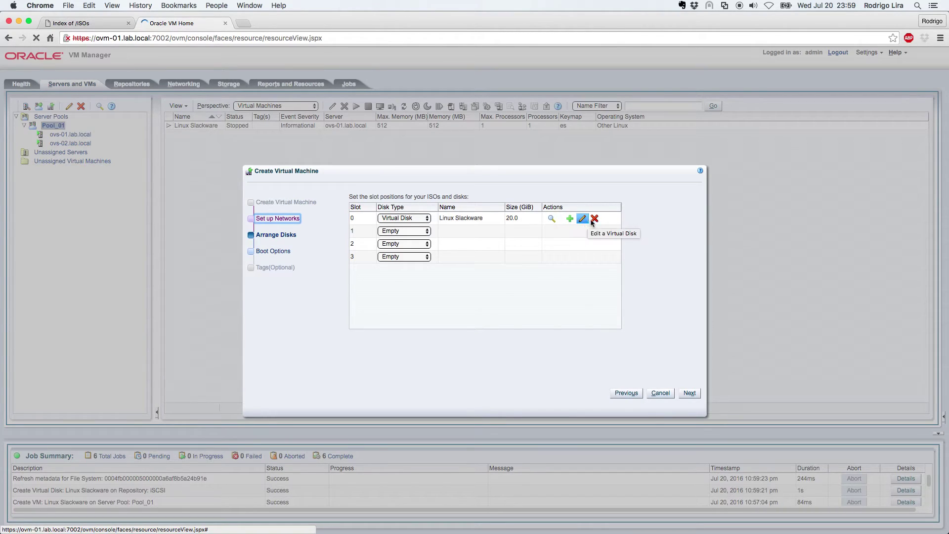
# - Set slot 1 to CD/DVD and assign slackware64.iso from the iSCSI repository to it
pyautogui.click(407, 232)
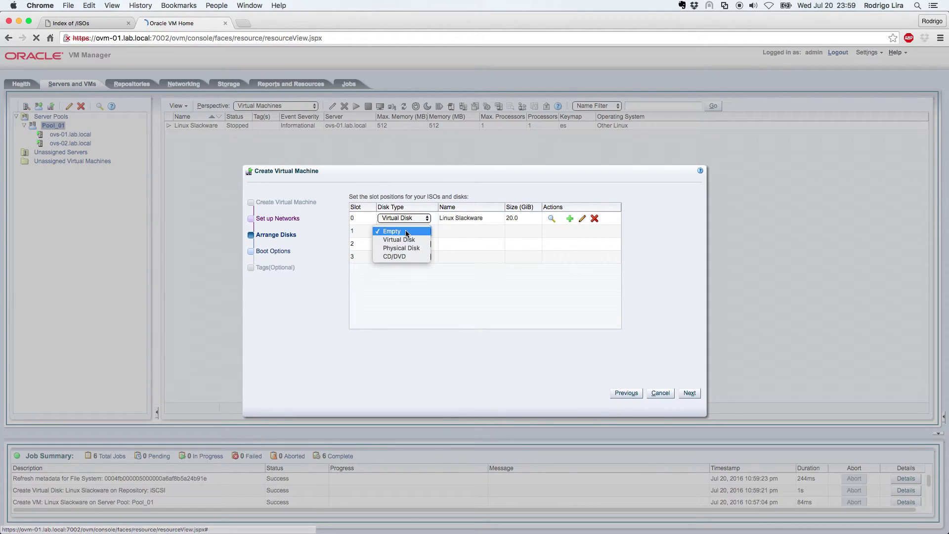
pyautogui.click(405, 256)
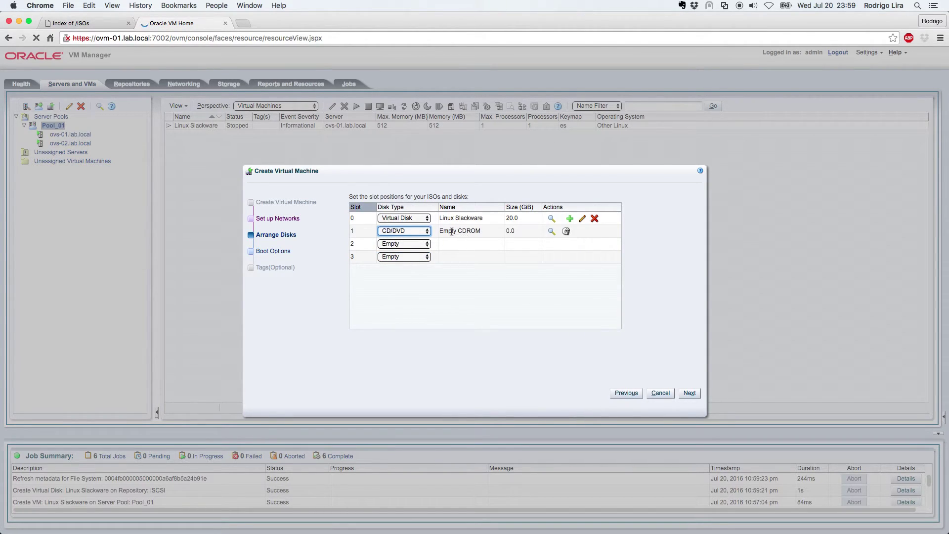
pyautogui.moveTo(441, 232); pyautogui.dragTo(482, 231)
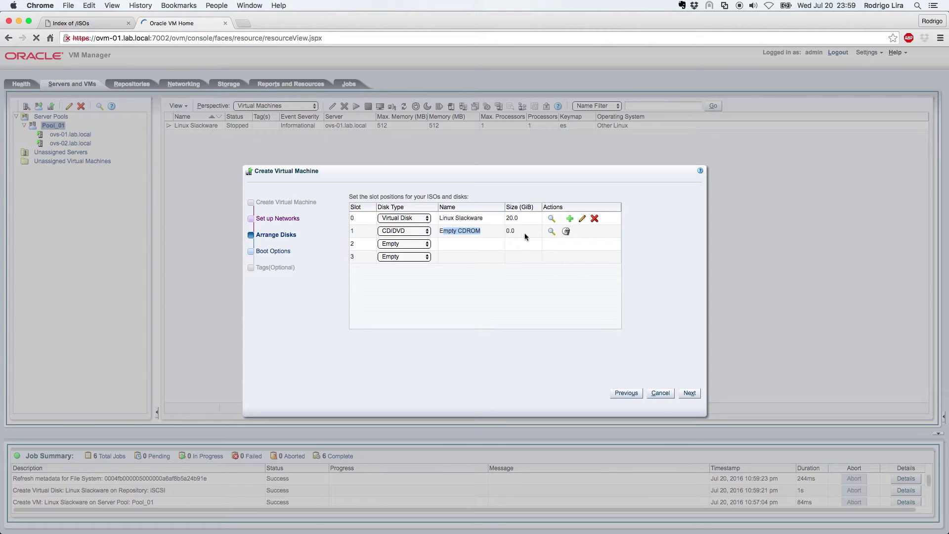
pyautogui.click(551, 232)
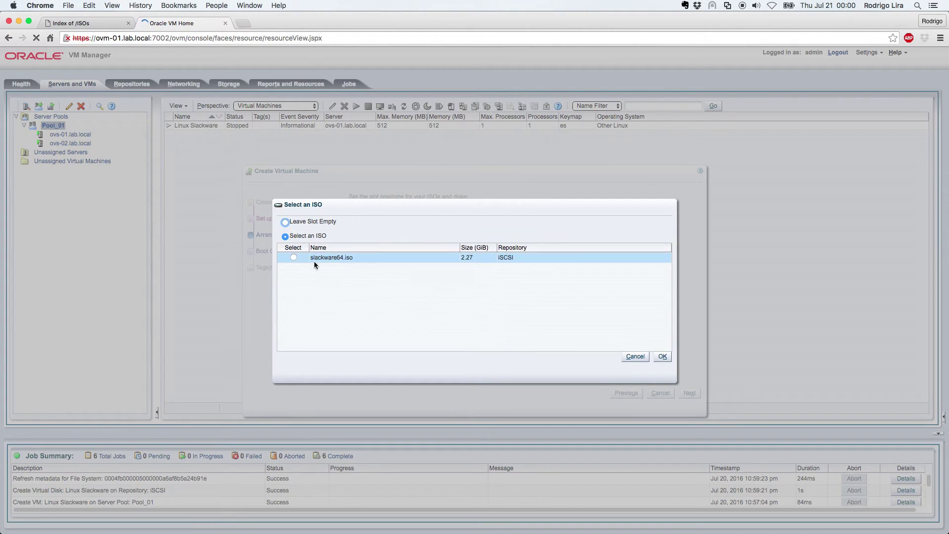
pyautogui.click(294, 258)
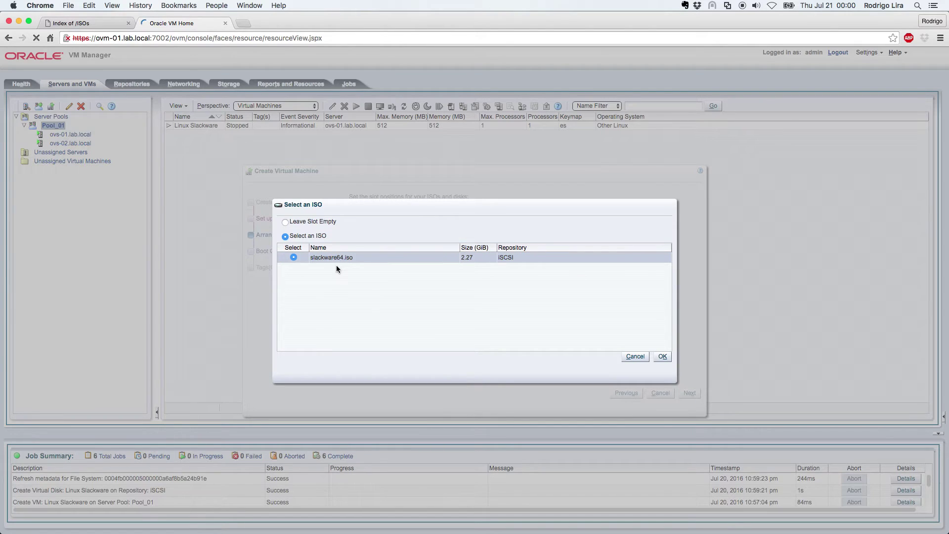
pyautogui.click(661, 357)
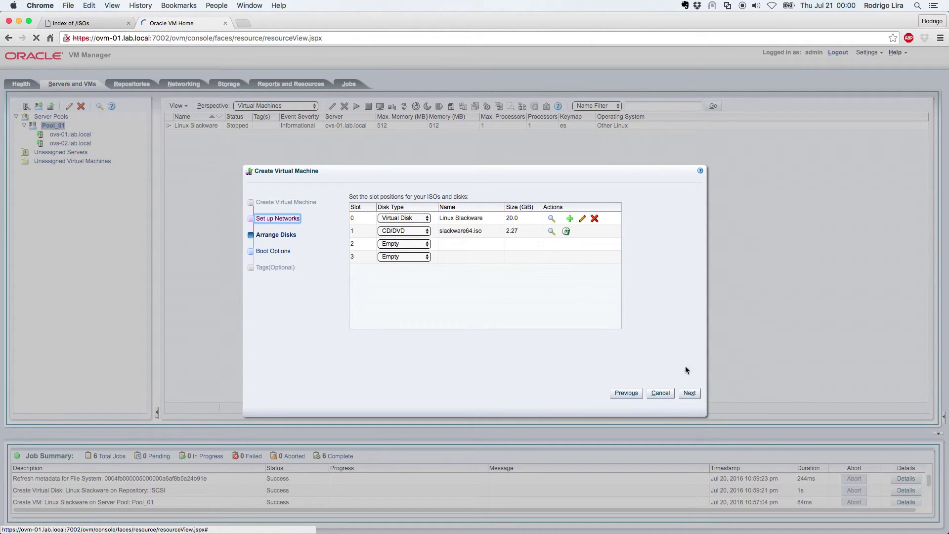
# - Continue to the boot options and add PXE, Disk and CDROM to the selected boot devices
pyautogui.click(691, 393)
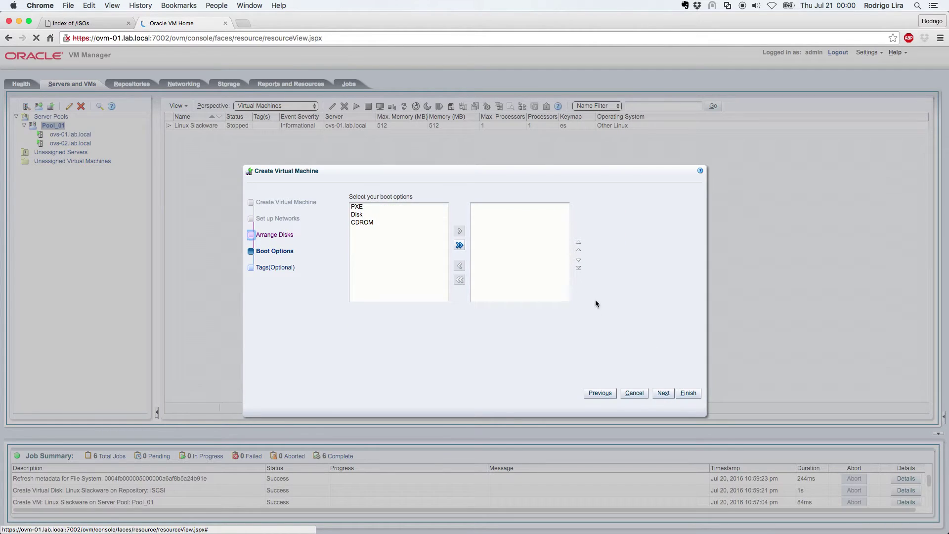
pyautogui.click(373, 209)
pyautogui.click(371, 214)
pyautogui.click(373, 223)
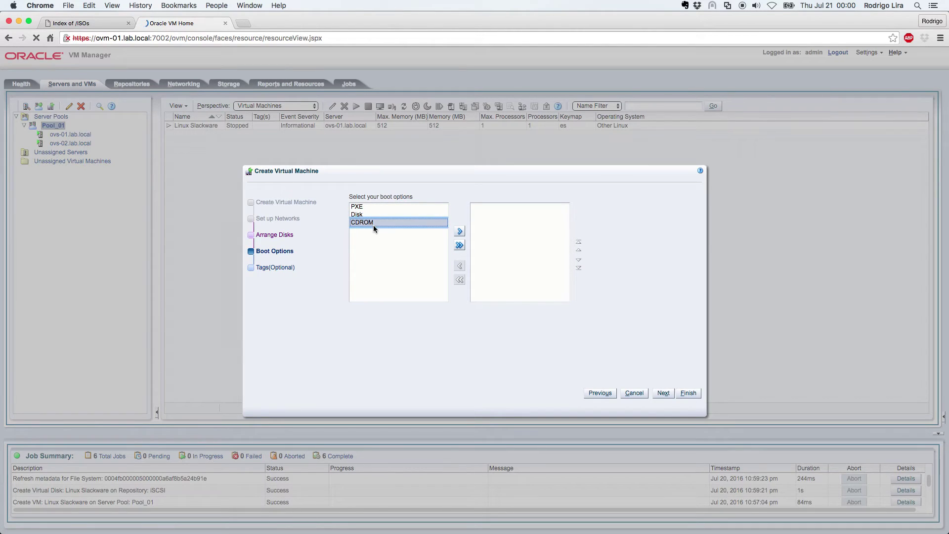
pyautogui.click(460, 246)
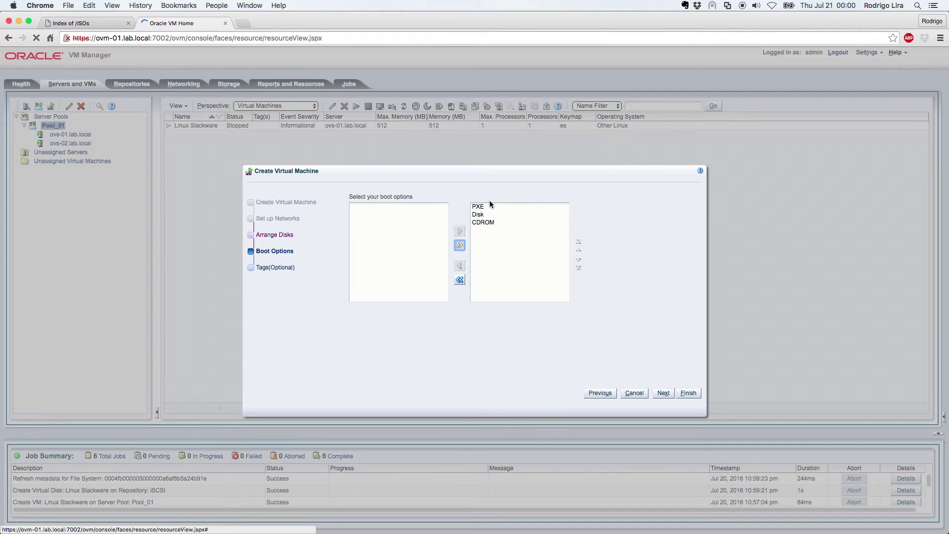
# - Remove PXE from the selected boot devices and move CDROM ahead of Disk in the boot order
pyautogui.click(477, 214)
pyautogui.click(478, 206)
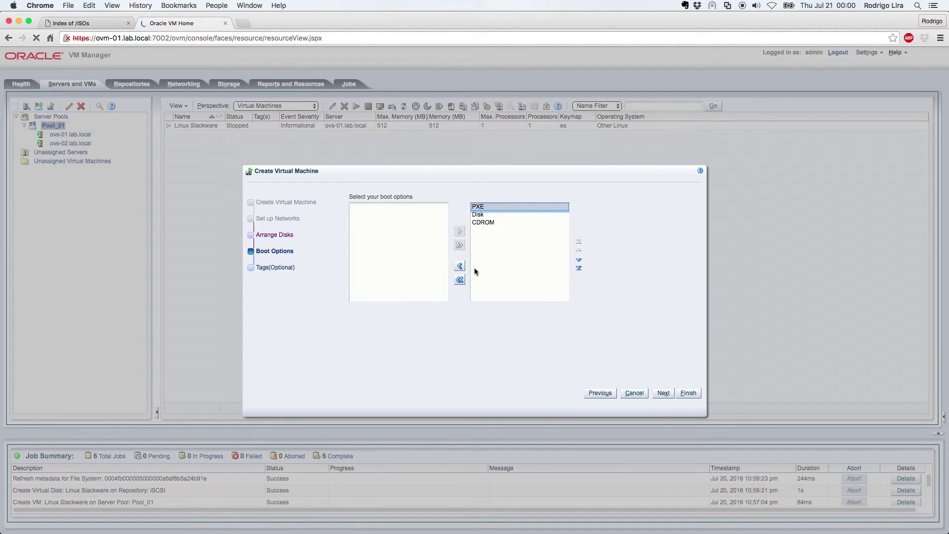
pyautogui.click(477, 207)
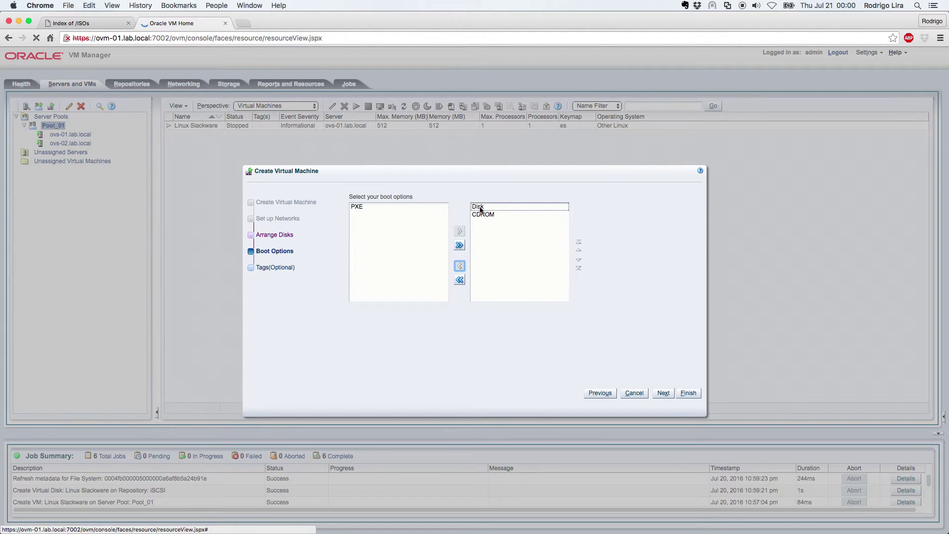
pyautogui.click(482, 214)
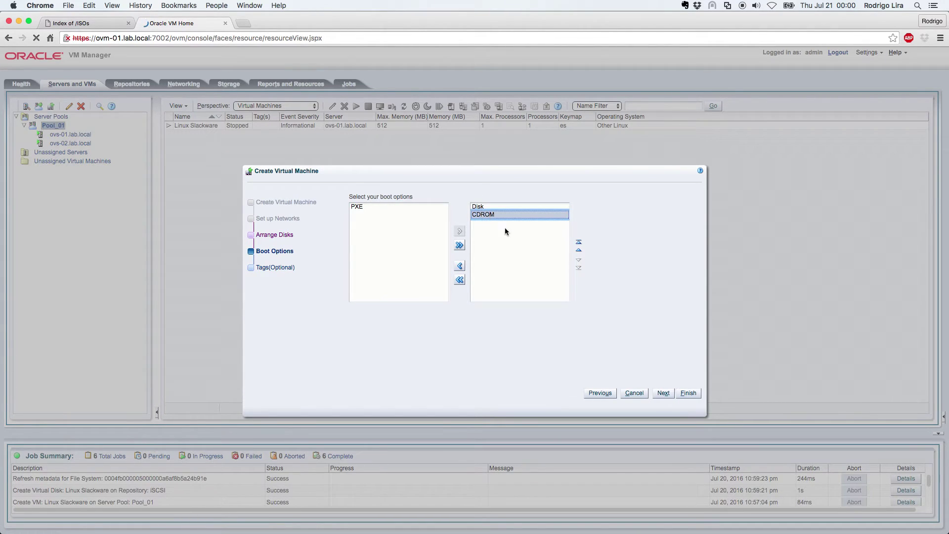
pyautogui.click(578, 250)
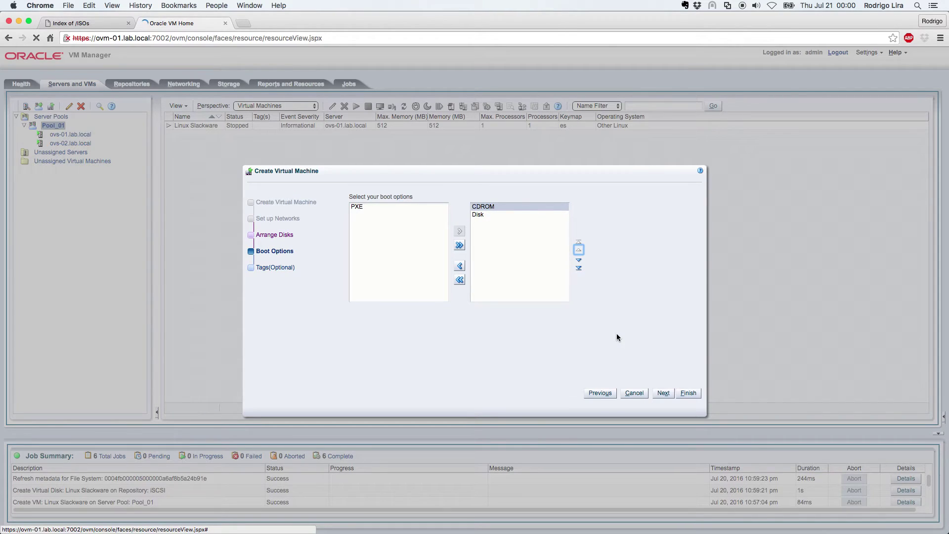
# - Finish creating the virtual machine without assigning any tags, and review the job summary in a slightly enlarged pane
pyautogui.click(663, 393)
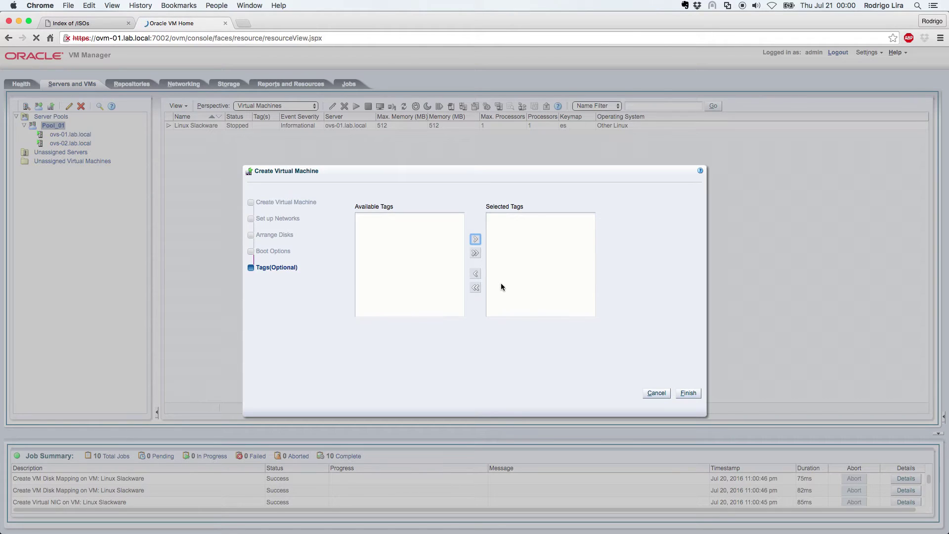
pyautogui.click(689, 394)
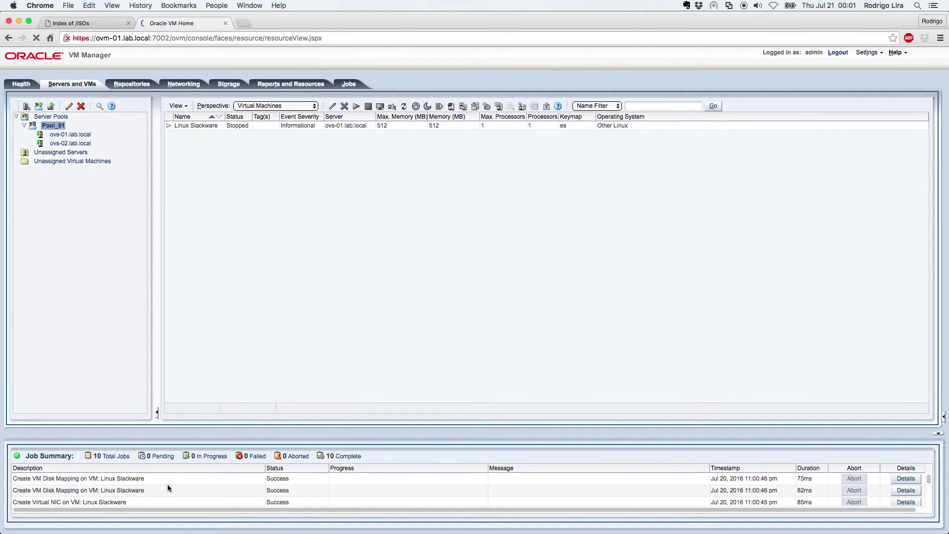
pyautogui.scroll(-5, 164, 489)
pyautogui.moveTo(222, 434); pyautogui.dragTo(227, 422)
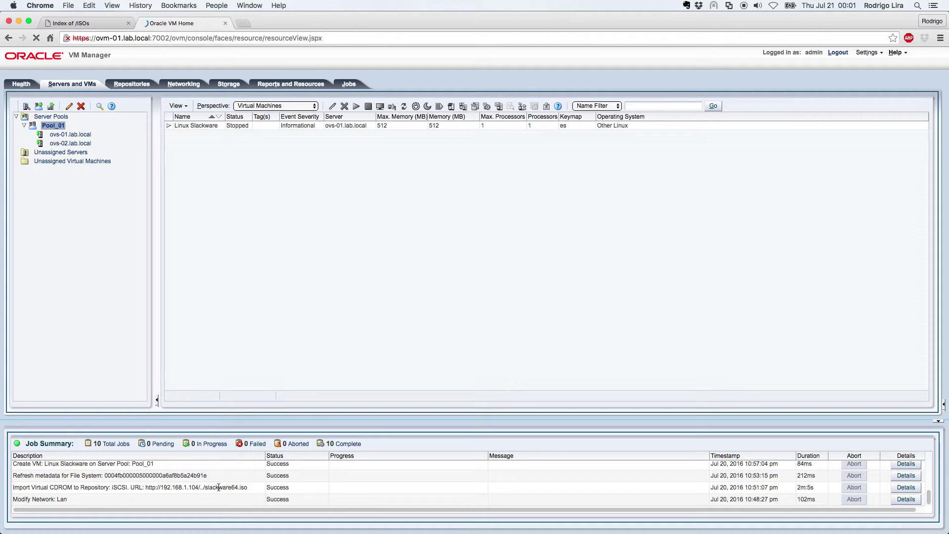
# - Look at the servers in Pool_01, and return to the pool's Virtual Machines perspective
pyautogui.click(199, 125)
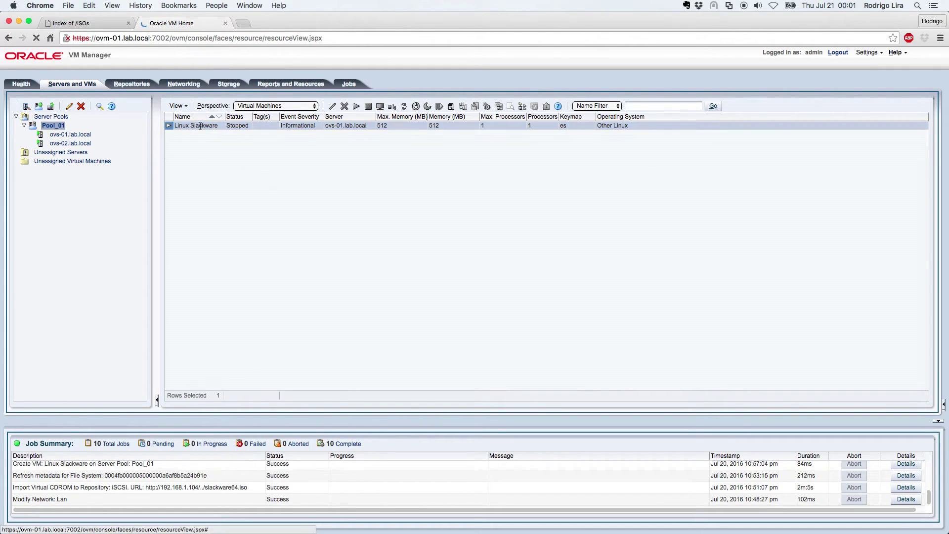
pyautogui.click(55, 134)
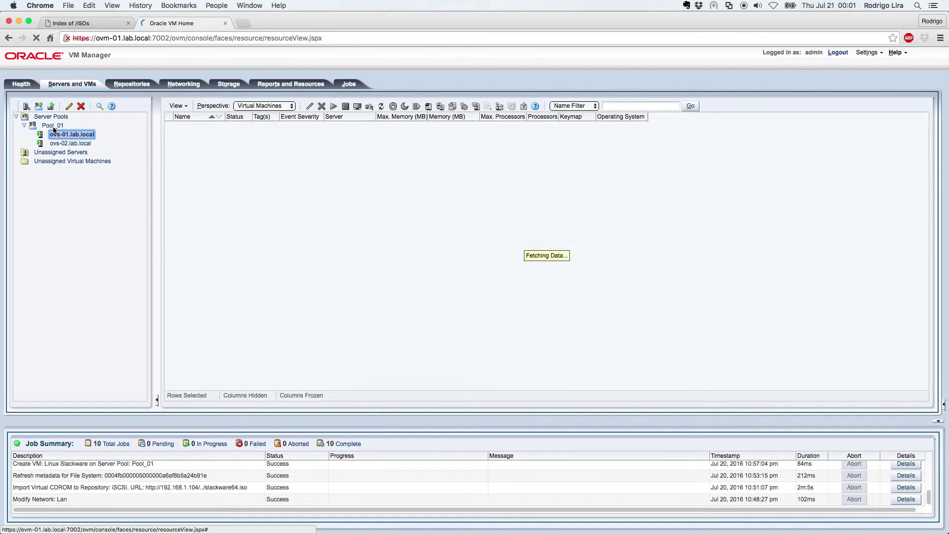
pyautogui.click(267, 106)
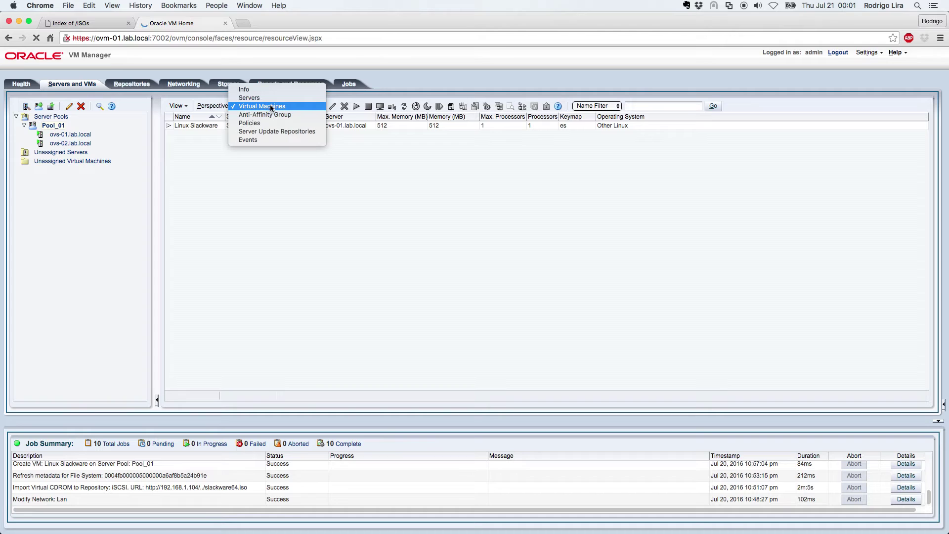
pyautogui.click(257, 98)
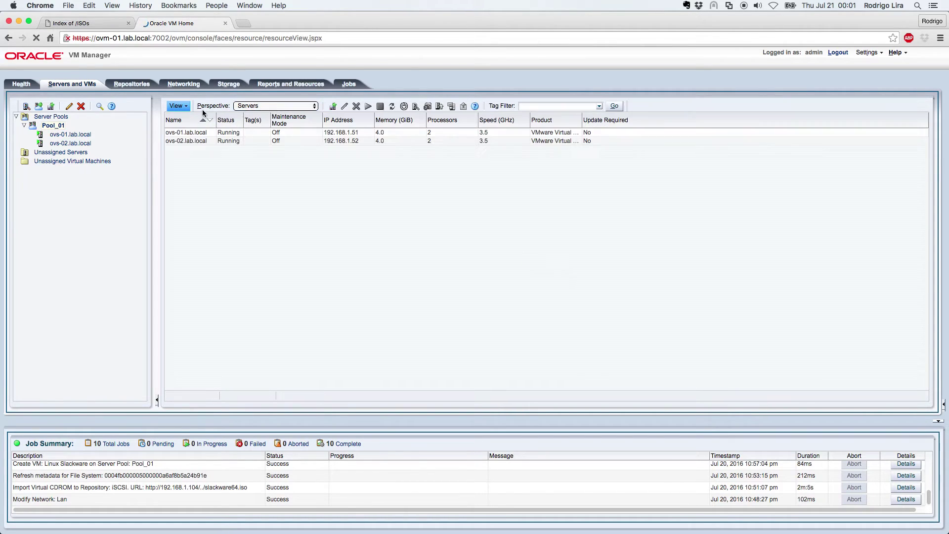
pyautogui.click(46, 126)
pyautogui.click(262, 106)
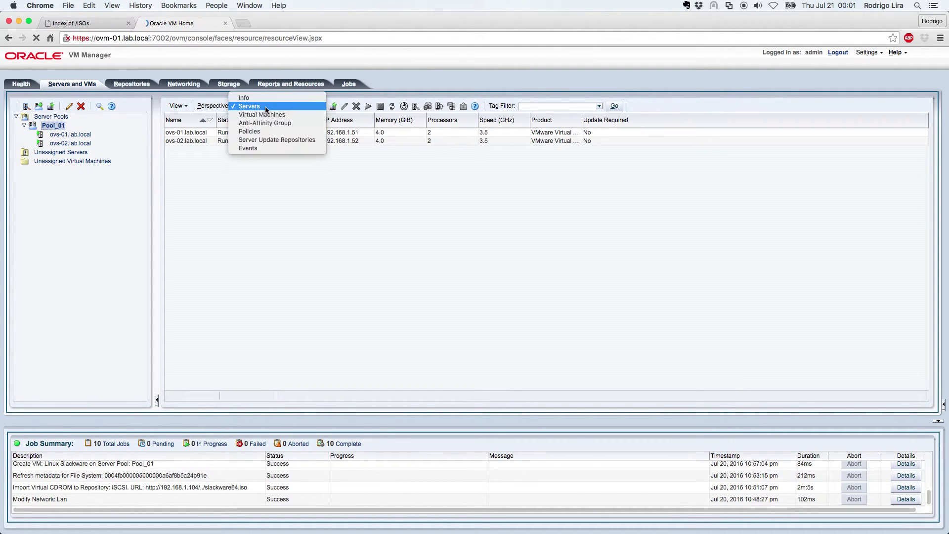
pyautogui.click(263, 115)
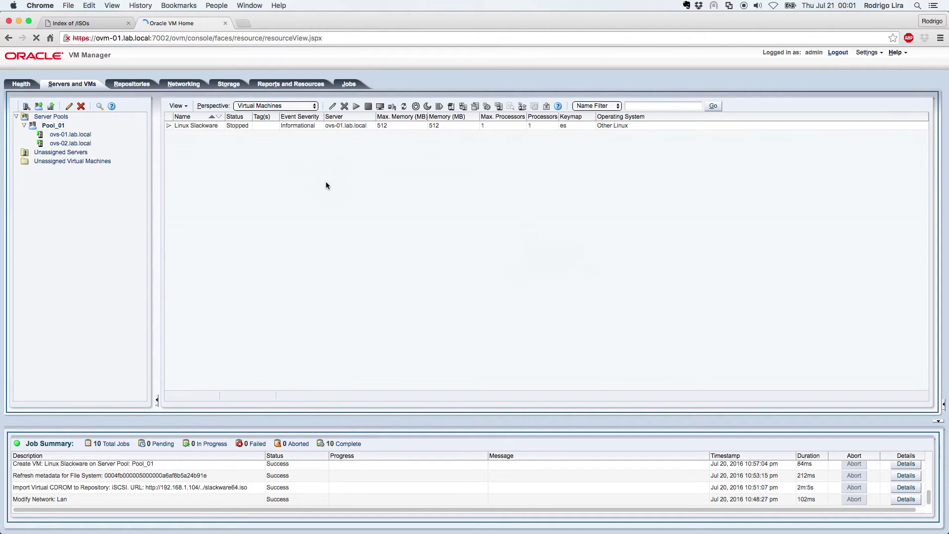
# - Examine the configuration, network and disk details of the Linux Slackware virtual machine, and collapse them again
pyautogui.click(168, 128)
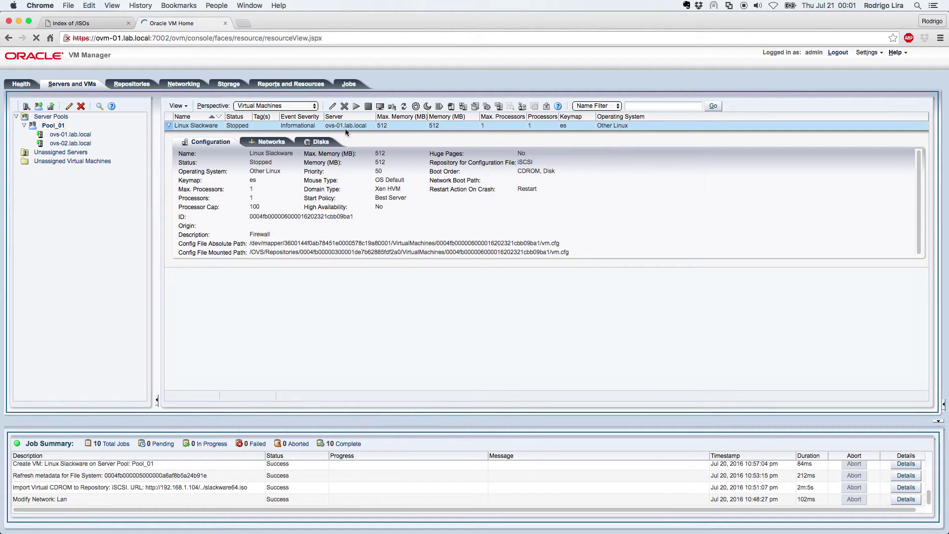
pyautogui.click(328, 127)
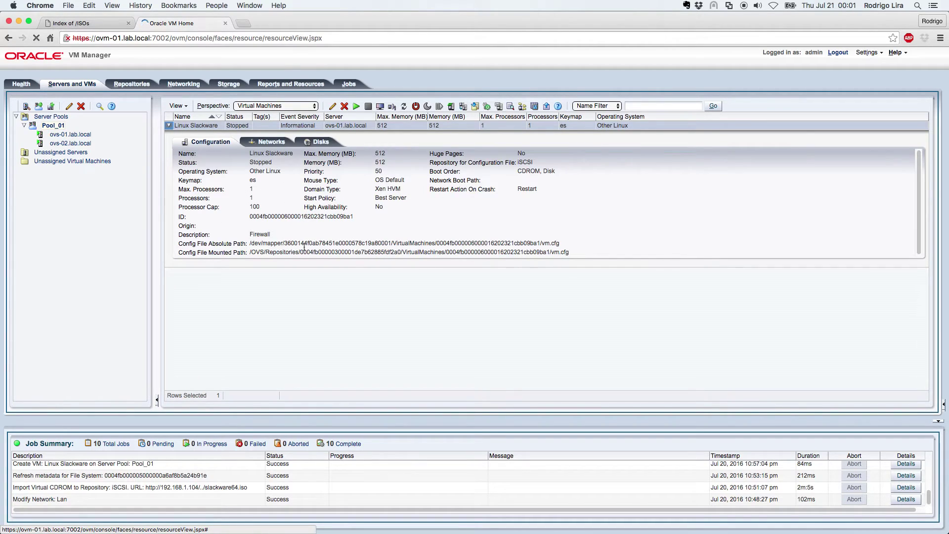
pyautogui.click(266, 143)
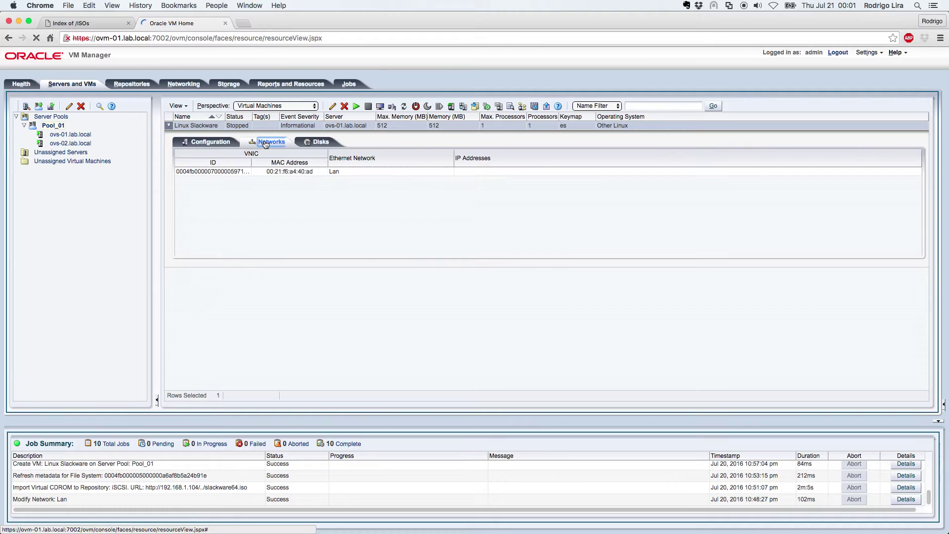
pyautogui.click(320, 143)
pyautogui.click(169, 126)
pyautogui.click(170, 126)
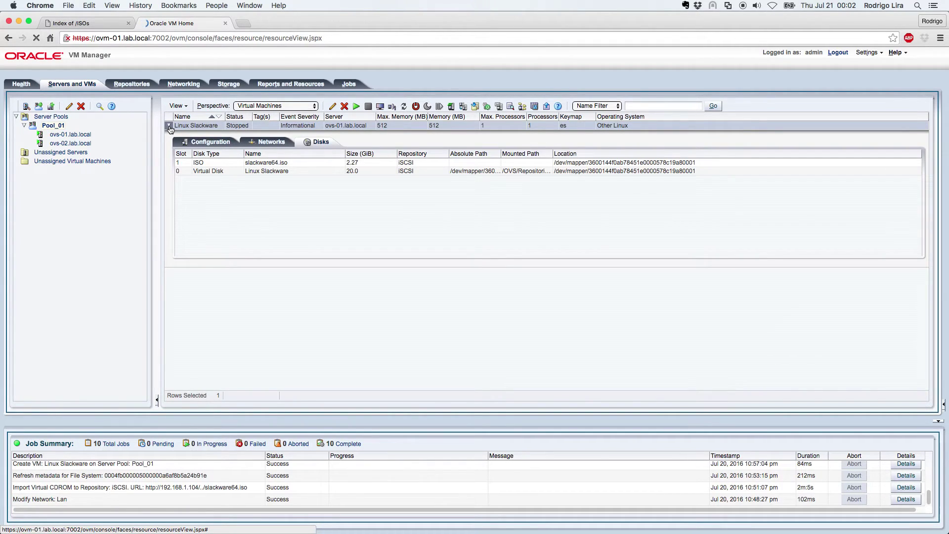
pyautogui.click(169, 126)
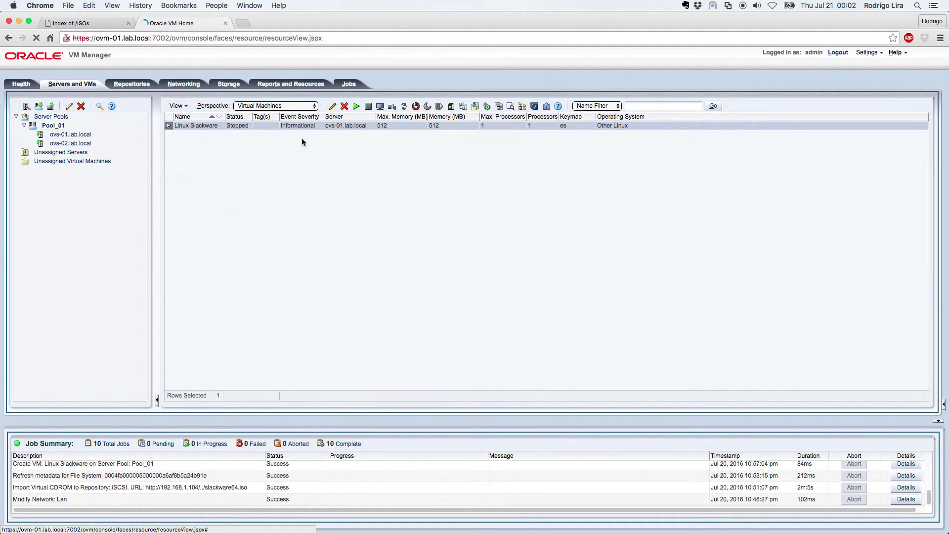
# - Examine the Linux Slackware virtual machine's network card, CD-ROM and disk relationships in the VM Hierarchy Viewer, and close it
pyautogui.click(523, 108)
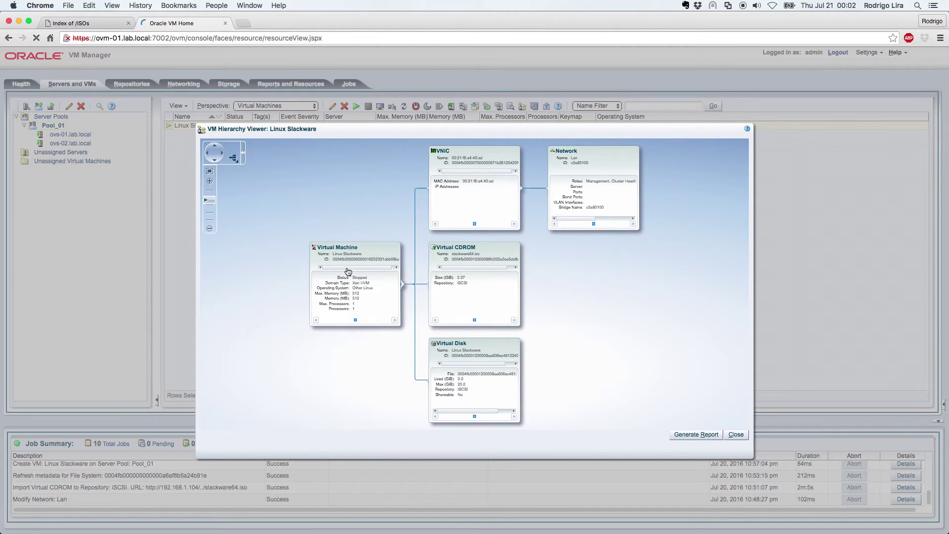
pyautogui.moveTo(352, 277)
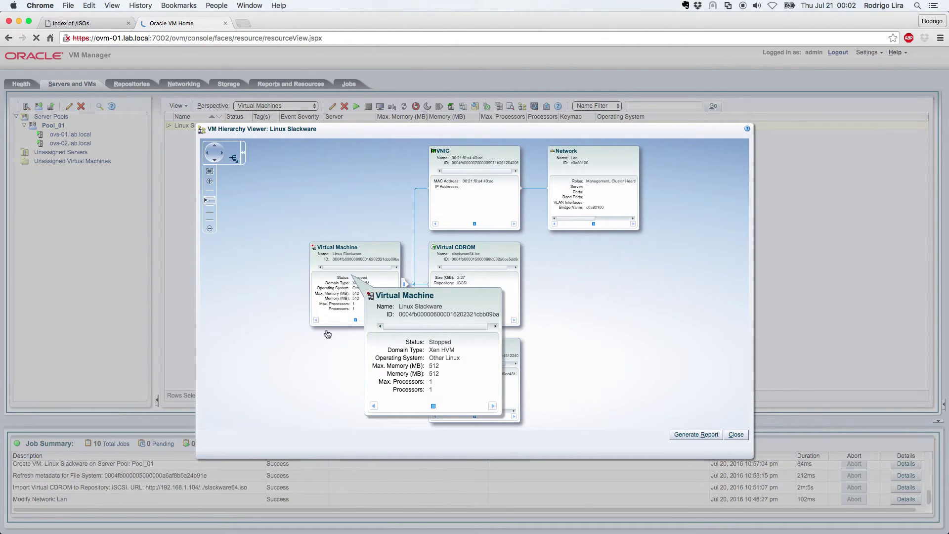
pyautogui.moveTo(359, 255)
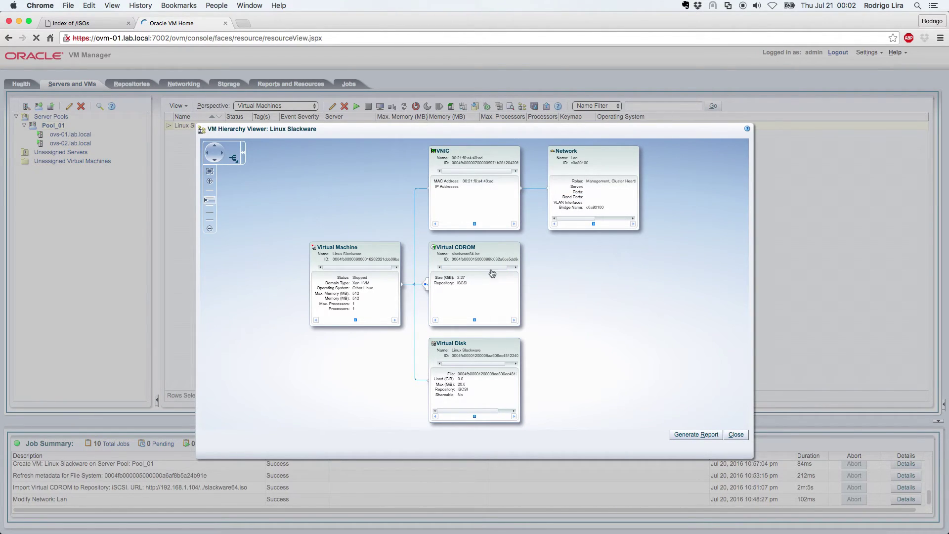
pyautogui.click(736, 435)
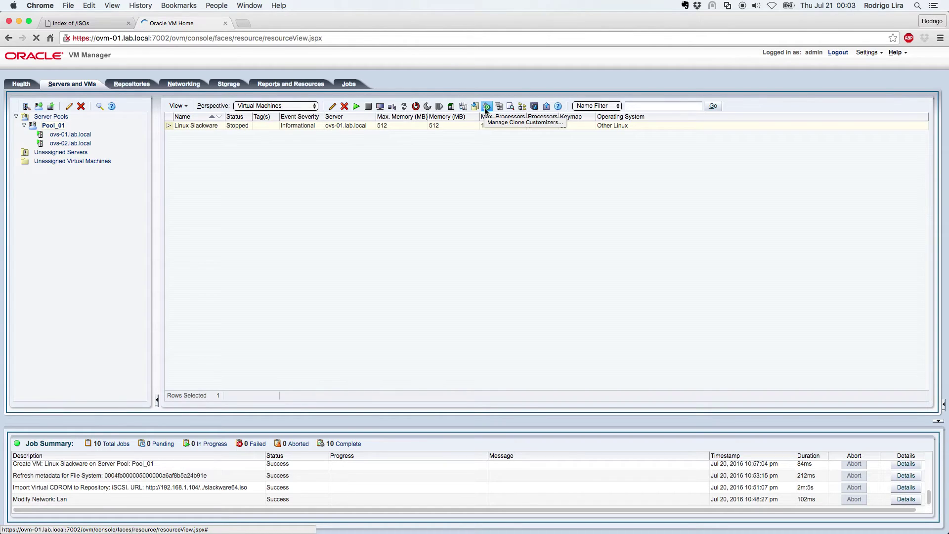
# - Read through the VM config file content of Linux Slackware, focusing on the disk and vif entries, and close it
pyautogui.click(510, 107)
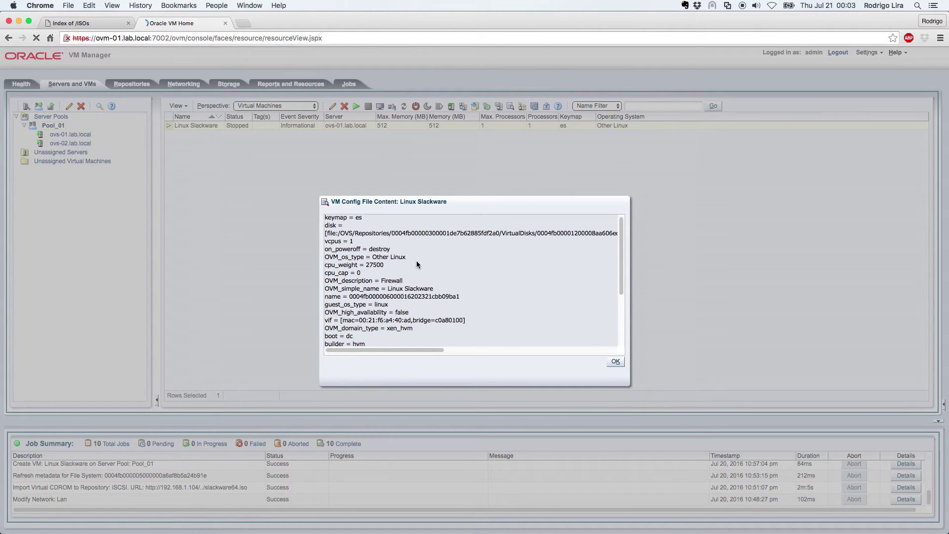
pyautogui.scroll(-1, 416, 264)
pyautogui.scroll(-4, 416, 265)
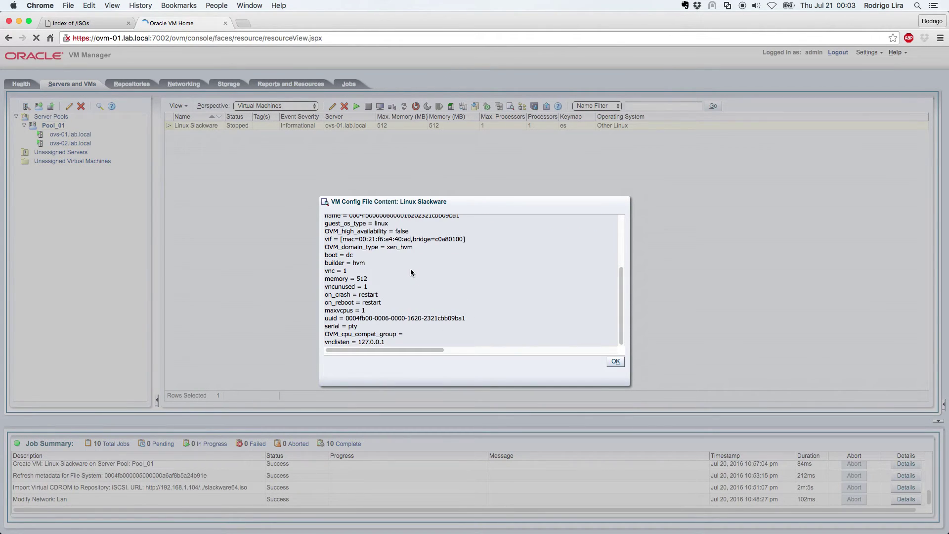
pyautogui.scroll(5, 399, 292)
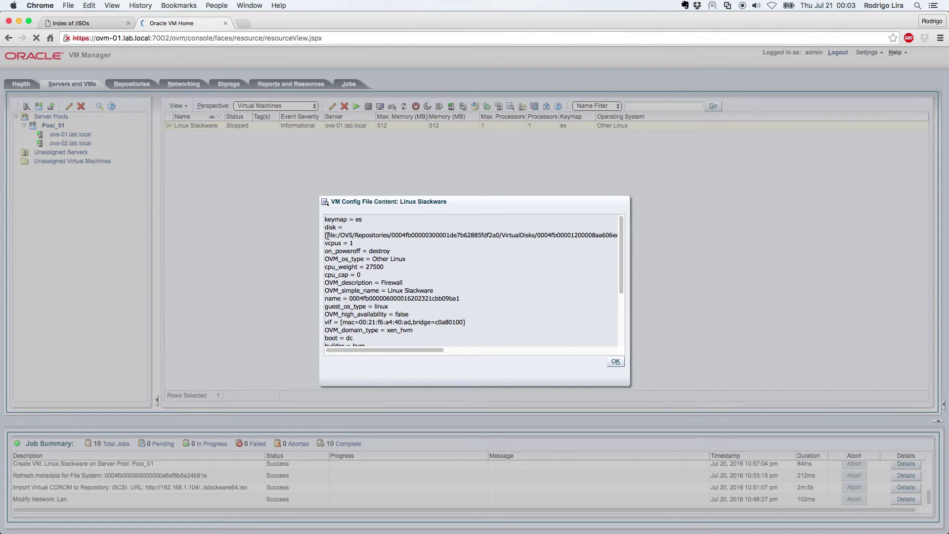
pyautogui.moveTo(327, 237); pyautogui.dragTo(436, 245)
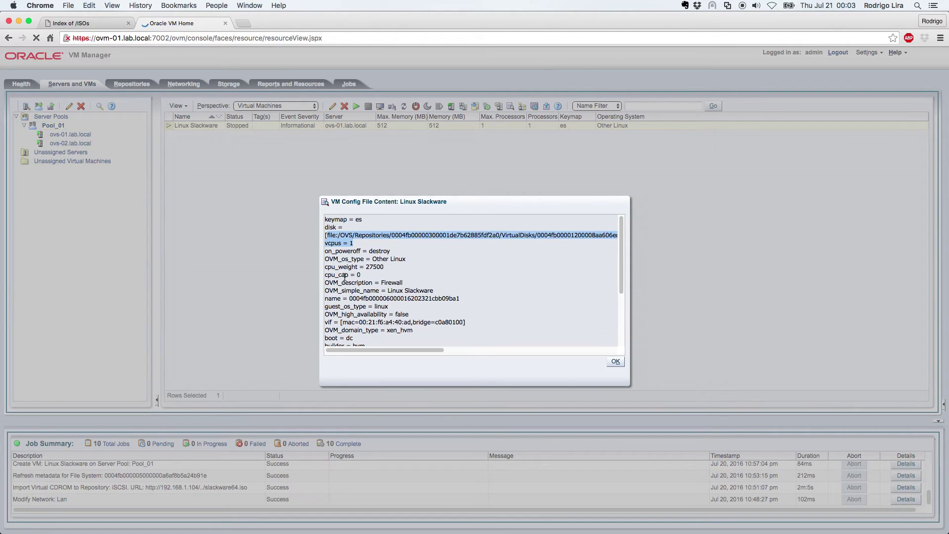
pyautogui.scroll(-4, 384, 285)
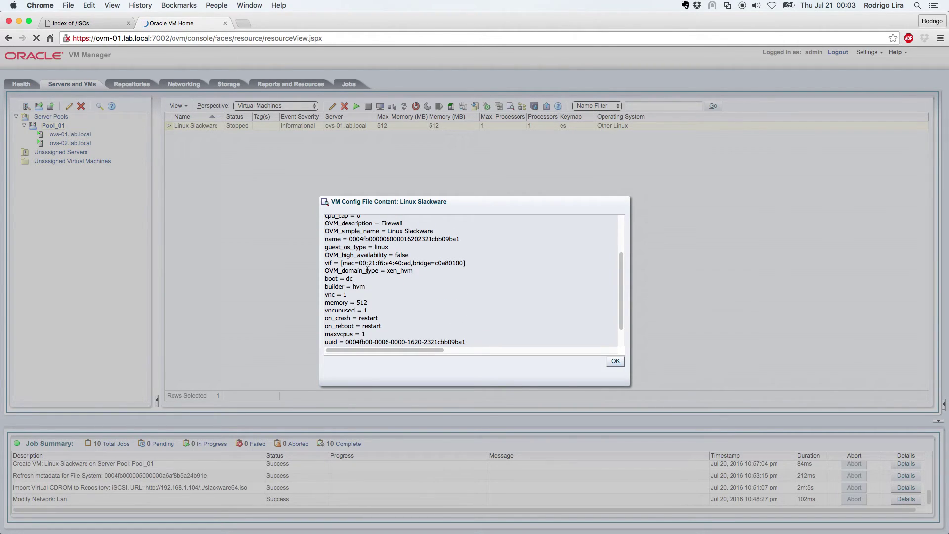
pyautogui.moveTo(325, 263); pyautogui.dragTo(470, 265)
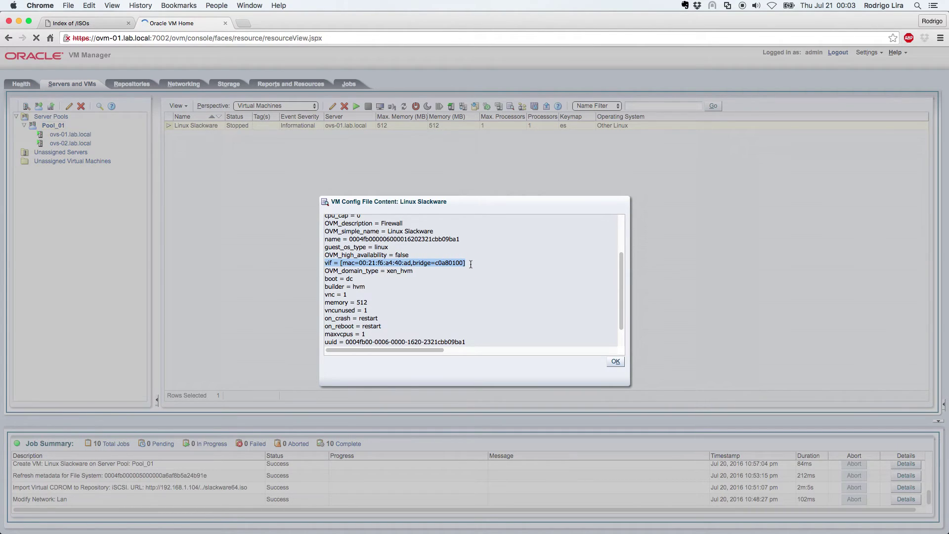
pyautogui.click(463, 264)
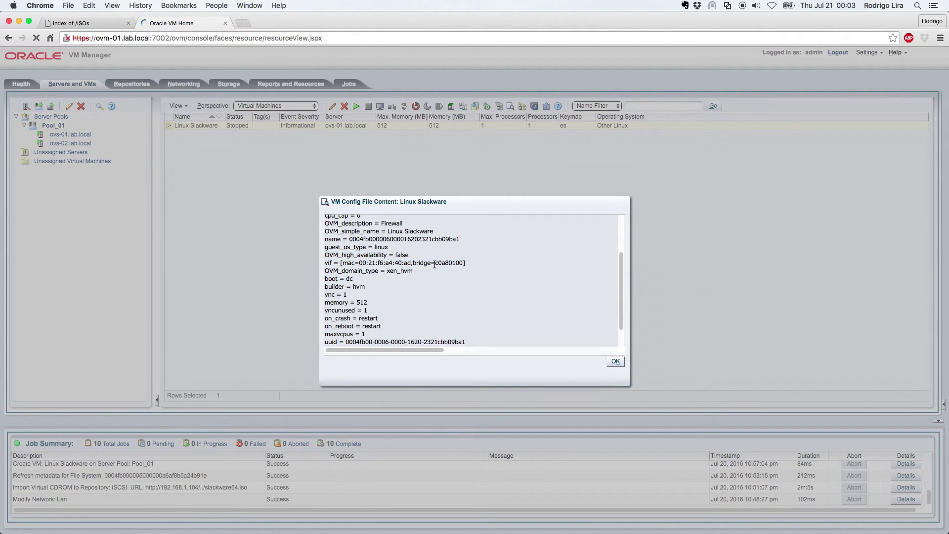
pyautogui.moveTo(324, 267)
pyautogui.mouseDown()
pyautogui.moveTo(471, 265)
pyautogui.moveTo(310, 263)
pyautogui.mouseUp()
pyautogui.click(454, 266)
pyautogui.scroll(-3, 384, 290)
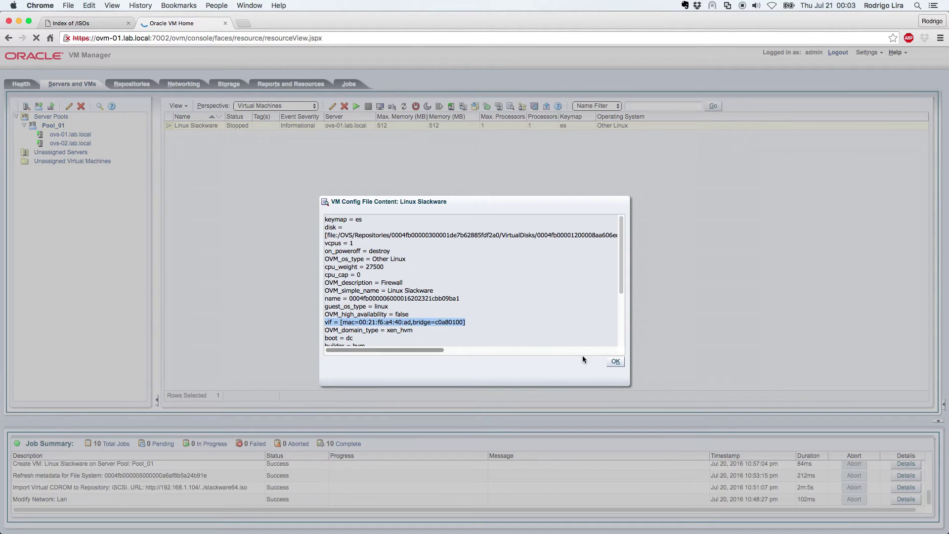
pyautogui.click(616, 361)
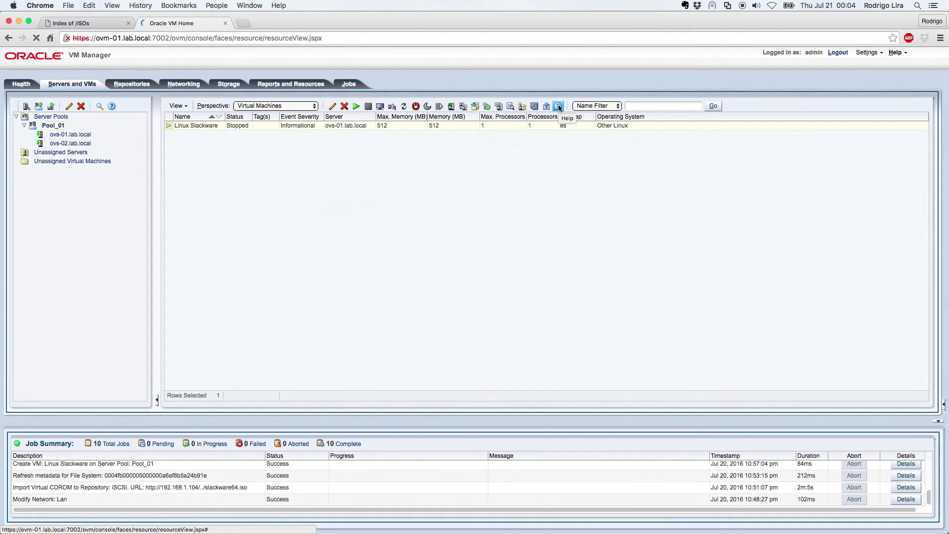
# - Start the Linux Slackware virtual machine and check its start job in the job summary
pyautogui.click(356, 107)
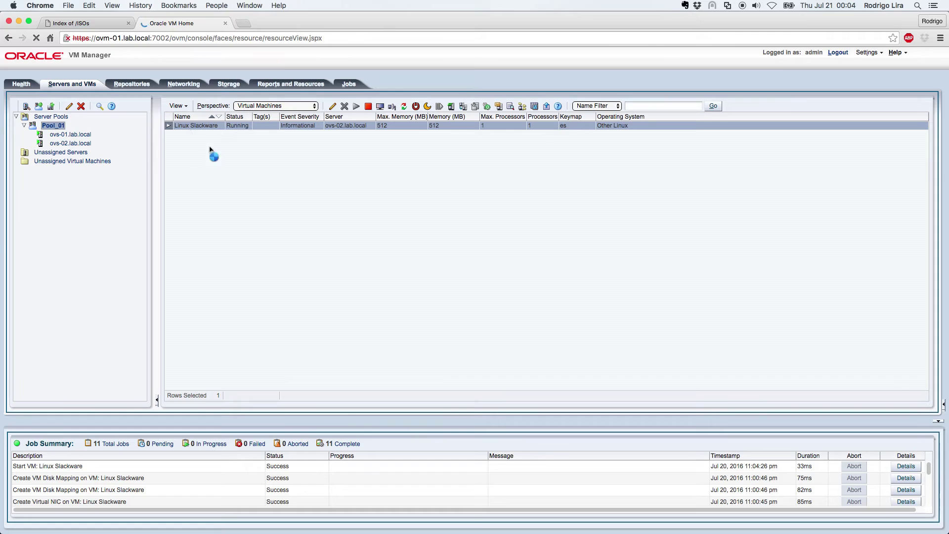
pyautogui.moveTo(13, 465); pyautogui.dragTo(91, 474)
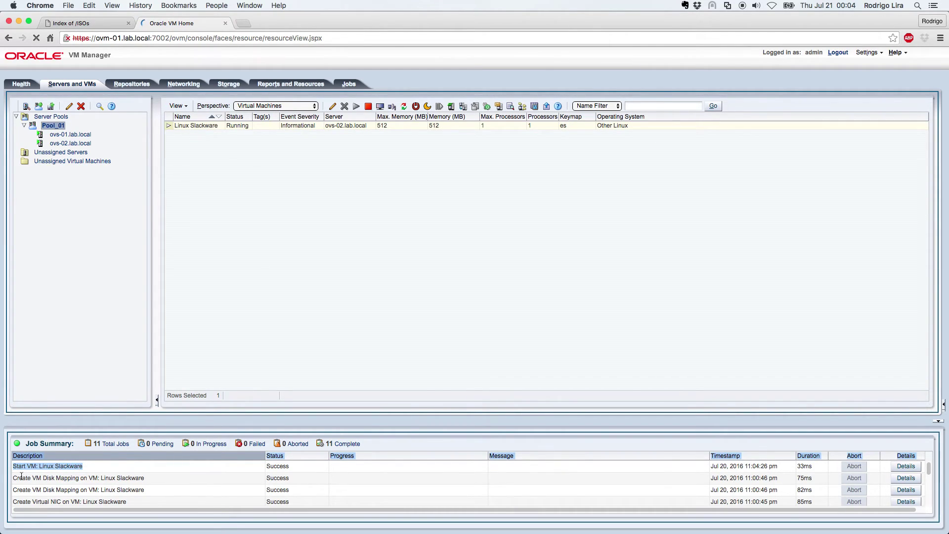
pyautogui.click(67, 477)
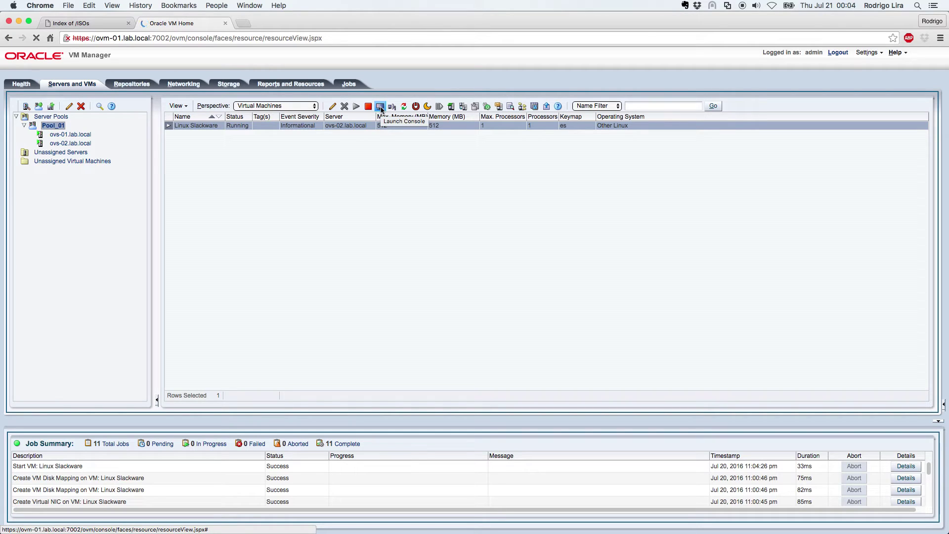
pyautogui.click(380, 107)
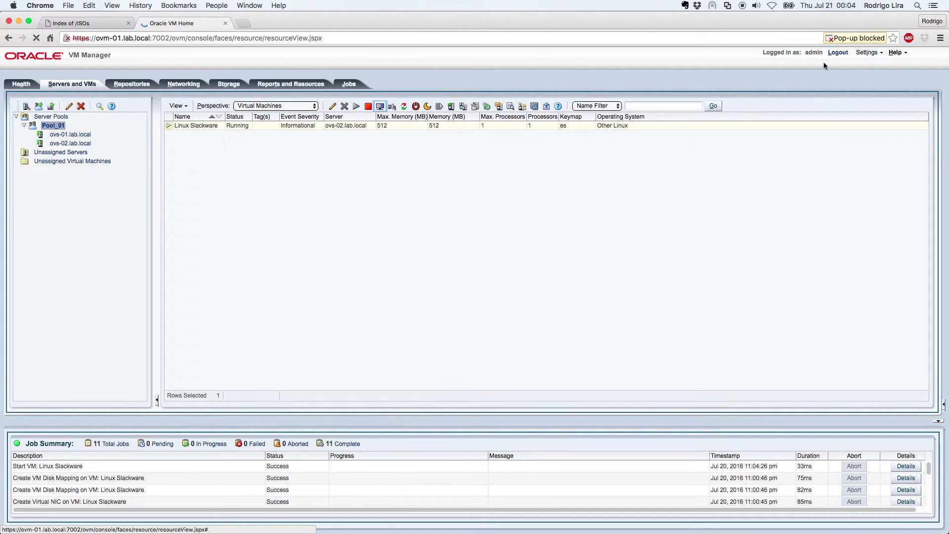
pyautogui.click(883, 39)
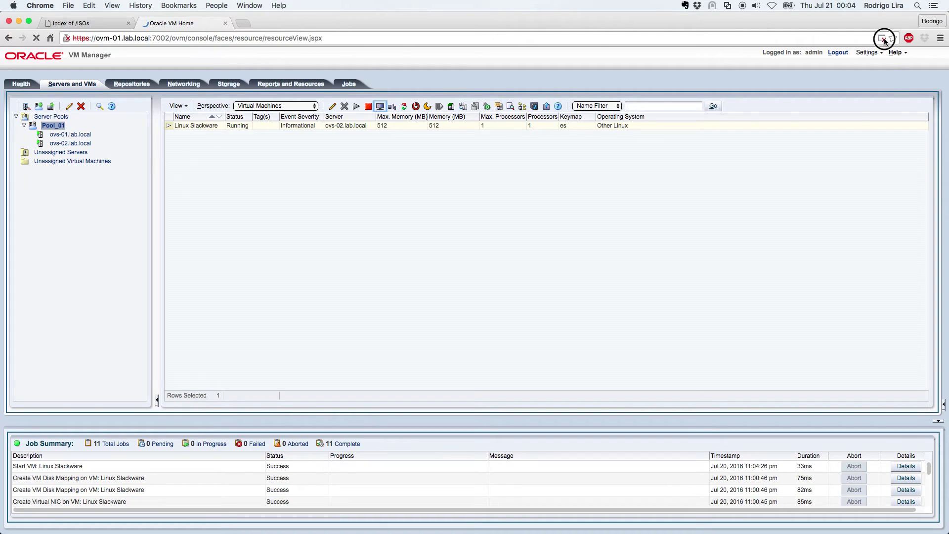
pyautogui.click(753, 80)
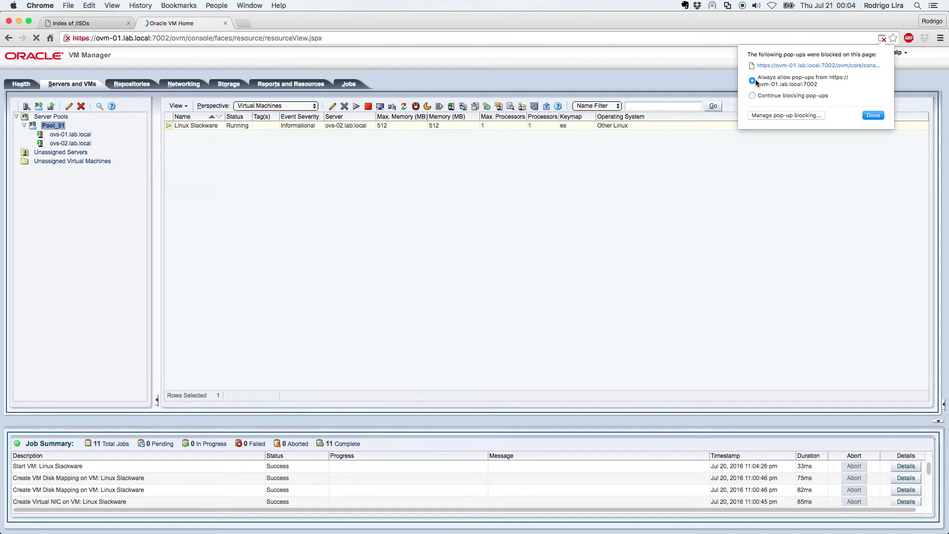
pyautogui.click(873, 115)
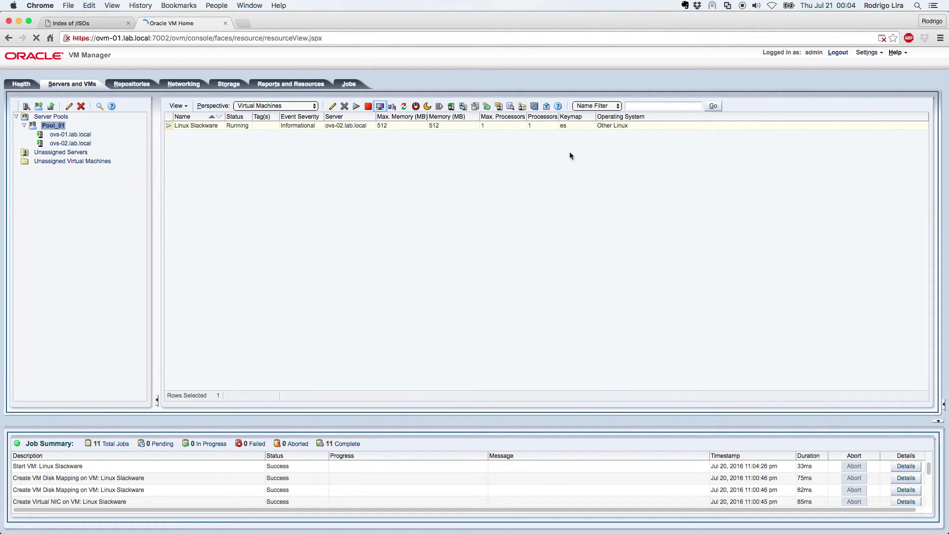
pyautogui.click(379, 106)
pyautogui.moveTo(393, 143); pyautogui.dragTo(457, 45)
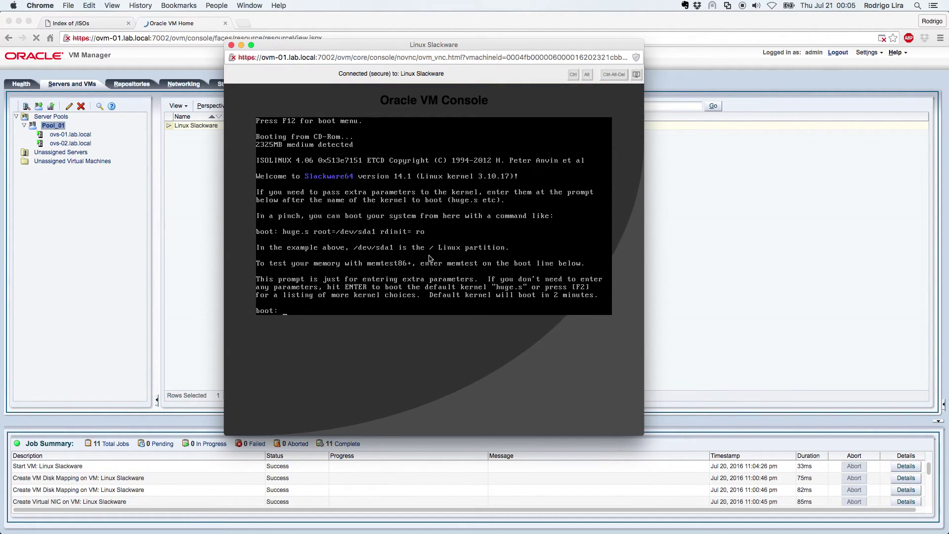
# - Boot the default Slackware kernel, enter 1 to bring up the keyboard map selection, and close the console window
pyautogui.write('1')
pyautogui.press('BackSpace')
pyautogui.press('Return')
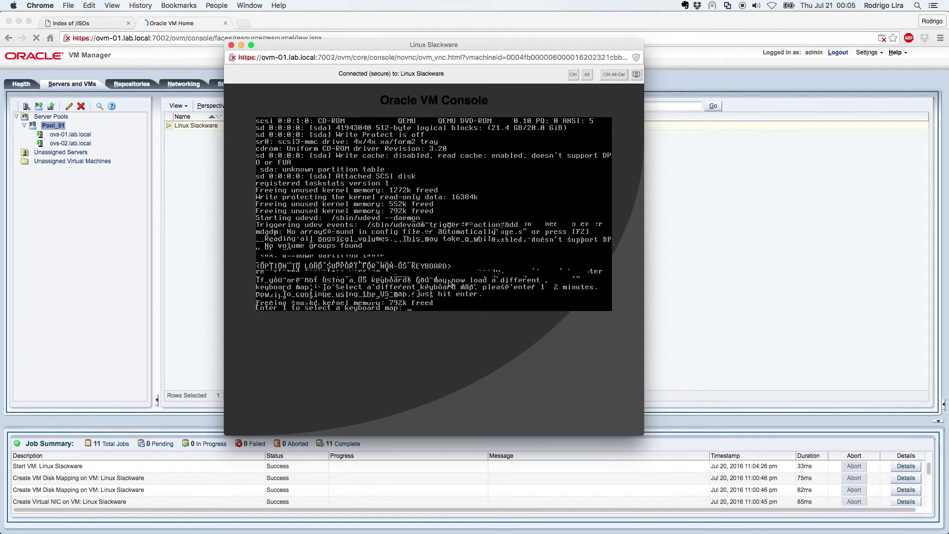
pyautogui.write('1')
pyautogui.press('Return')
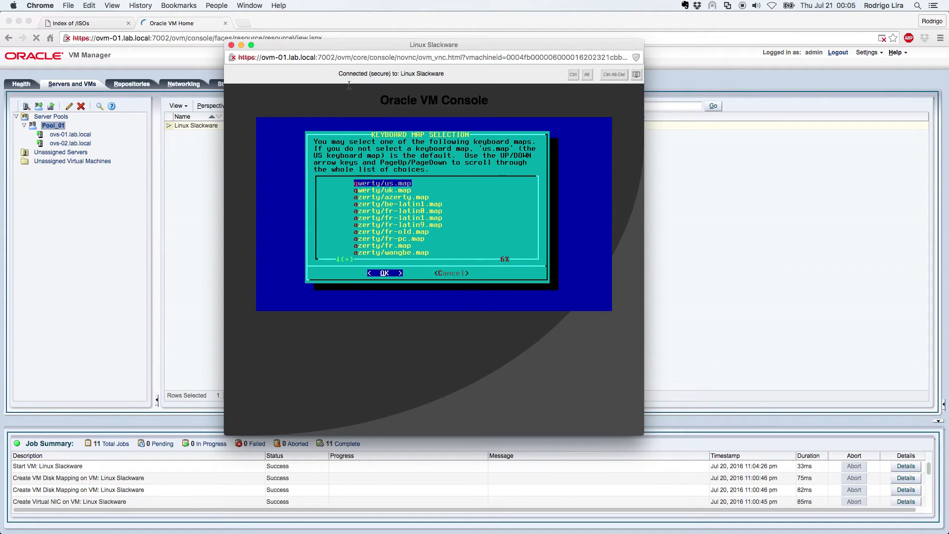
pyautogui.click(231, 45)
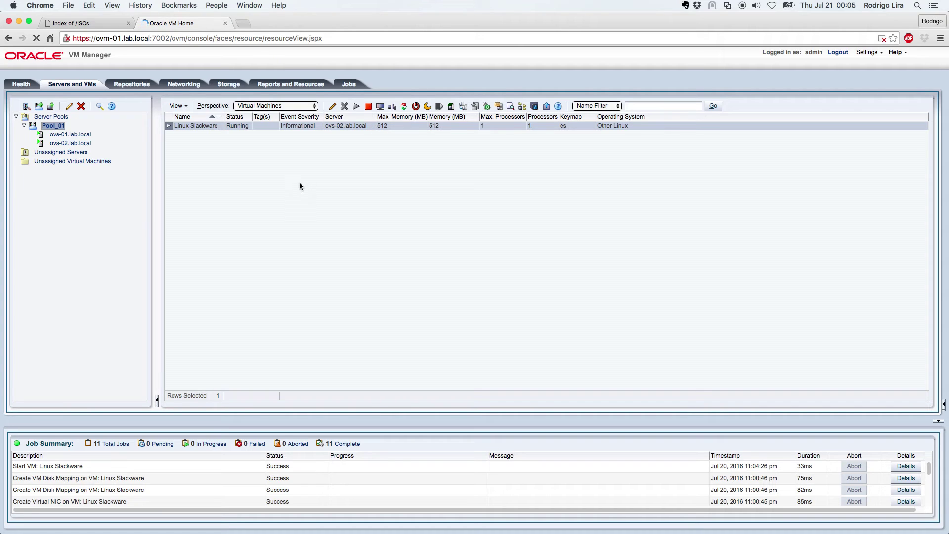
# - Examine the iSCSI repository's information, focusing on its capacity and used percentages
pyautogui.click(131, 84)
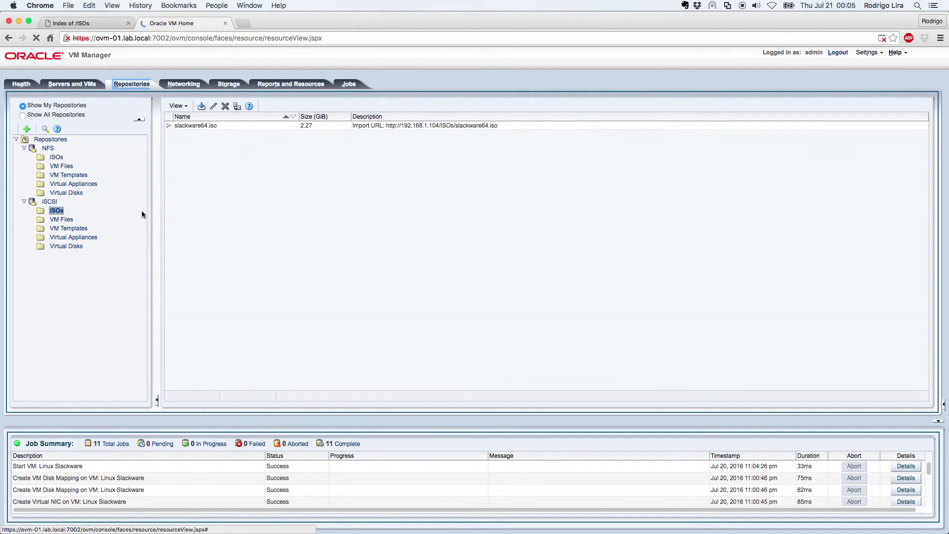
pyautogui.click(47, 202)
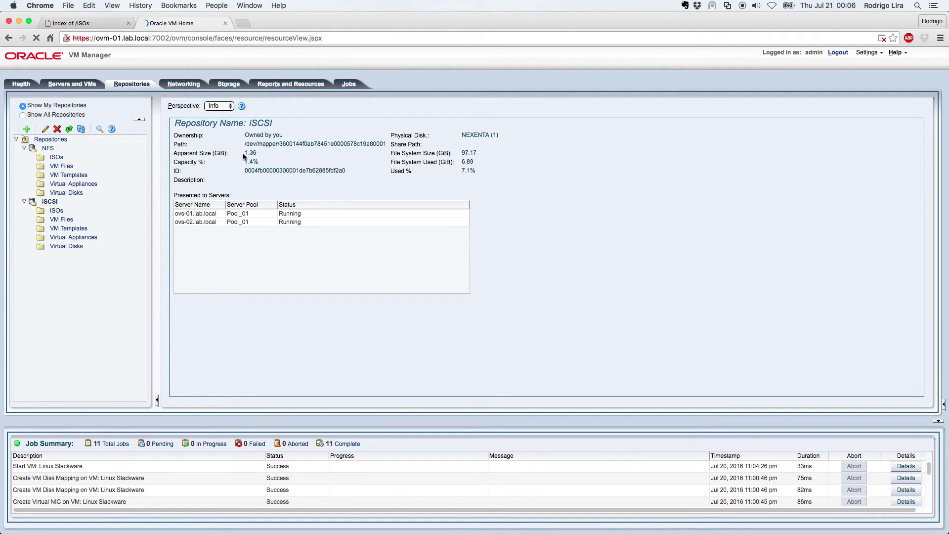
pyautogui.moveTo(245, 162); pyautogui.dragTo(257, 162)
pyautogui.click(469, 169)
pyautogui.moveTo(461, 170)
pyautogui.mouseDown()
pyautogui.moveTo(477, 170)
pyautogui.moveTo(470, 153)
pyautogui.moveTo(474, 162)
pyautogui.mouseUp()
# - Check which virtual machine uses slackware64.iso in the iSCSI repository's ISOs, and view the entry in its VM Files
pyautogui.click(58, 211)
pyautogui.click(169, 126)
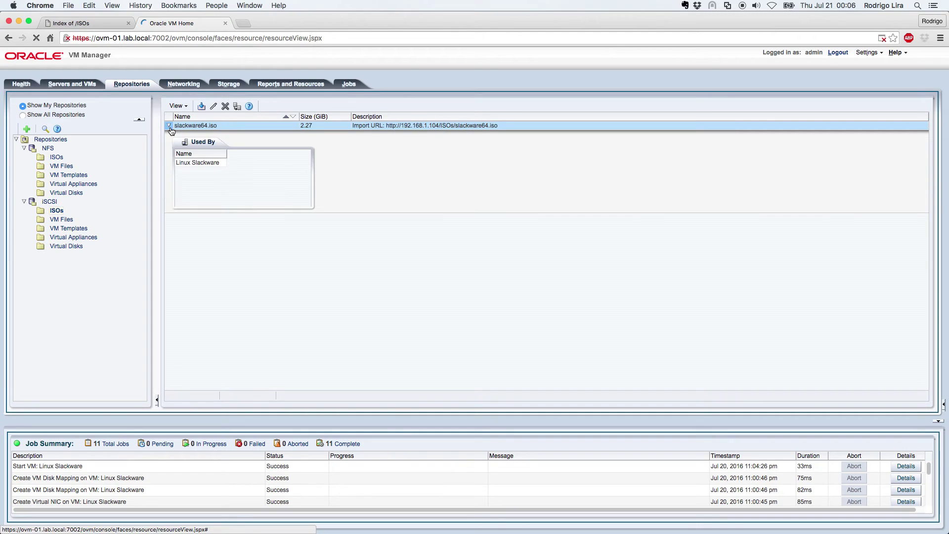
pyautogui.click(169, 126)
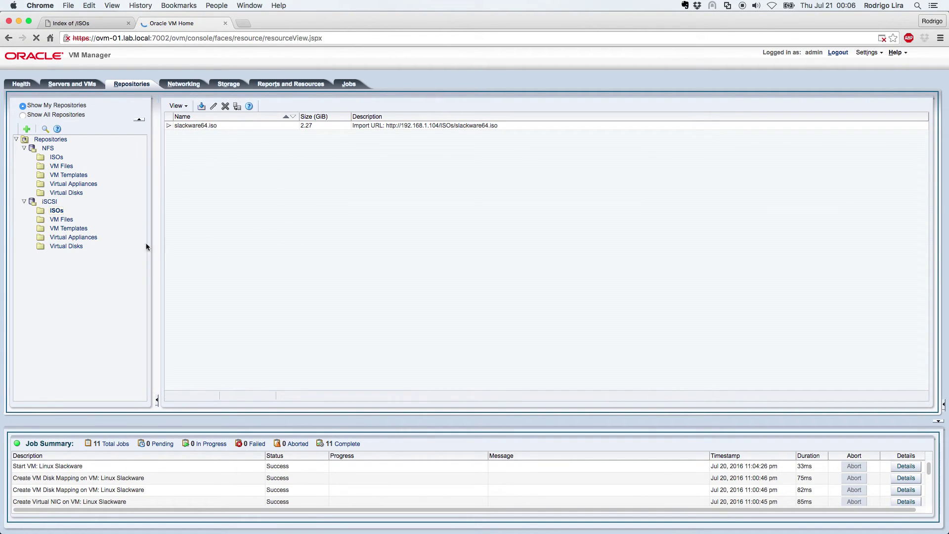
pyautogui.click(62, 219)
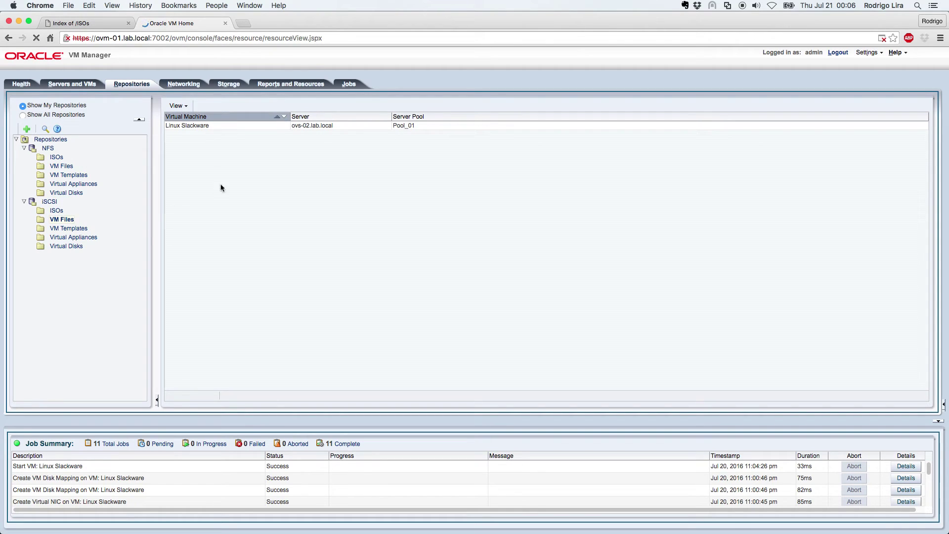
pyautogui.moveTo(421, 127); pyautogui.dragTo(203, 133)
pyautogui.click(196, 138)
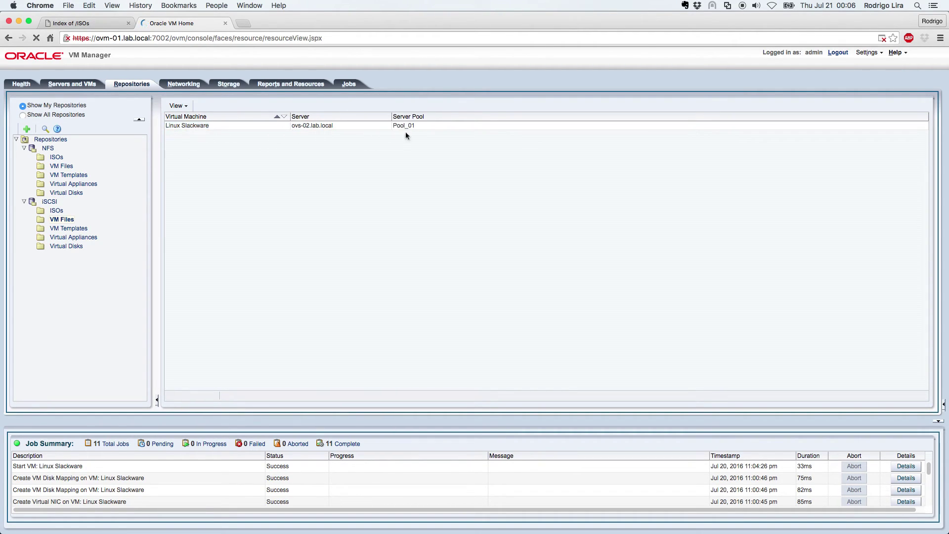
# - Look through the iSCSI repository's VM Templates, Virtual Appliances and Virtual Disks, checking what uses the Linux Slackware disk
pyautogui.click(68, 229)
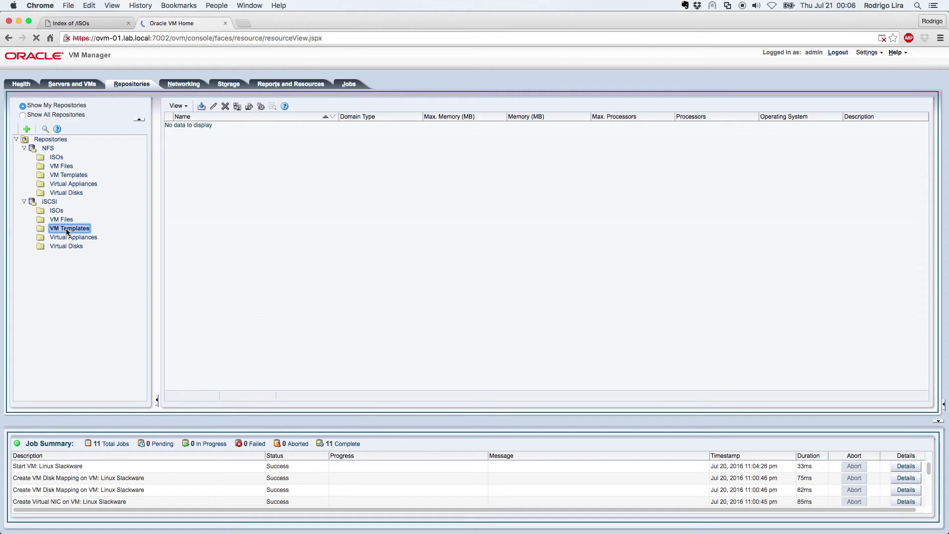
pyautogui.click(73, 238)
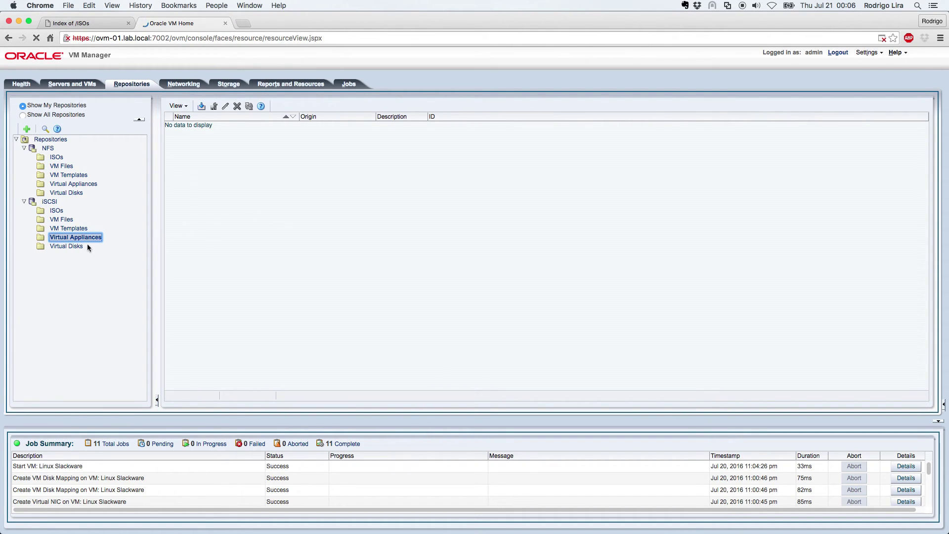
pyautogui.click(64, 247)
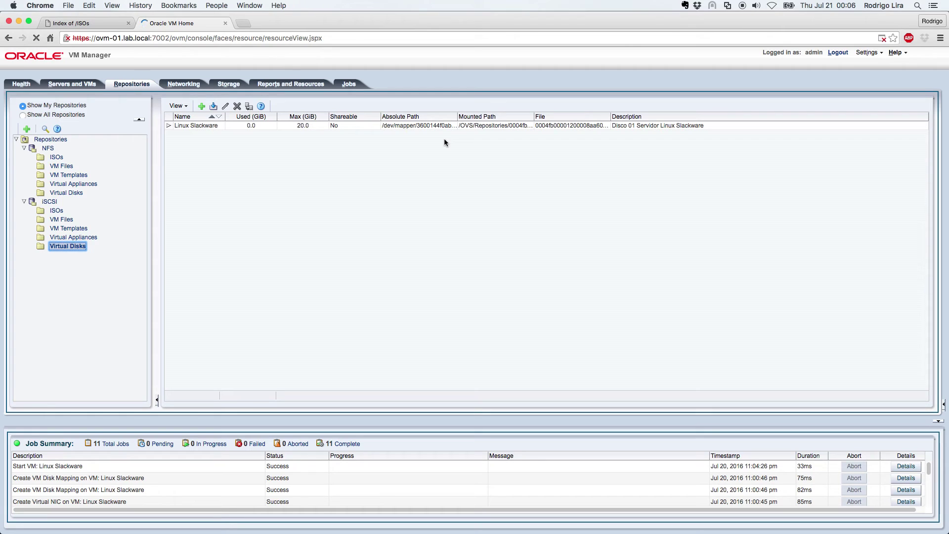
pyautogui.click(200, 125)
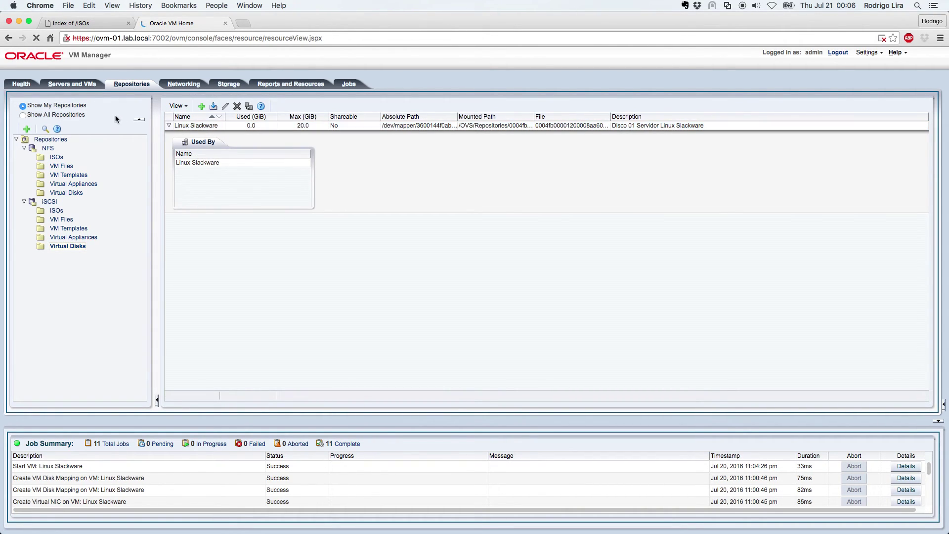
pyautogui.click(170, 126)
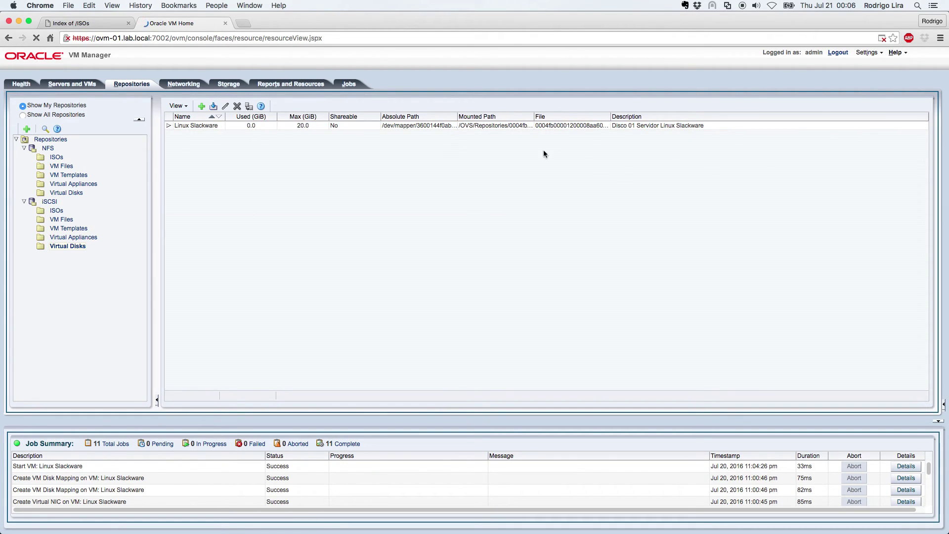
# - Review the Linux Slackware virtual disk's description and editable settings, and close the Edit Virtual Disk dialog without changes
pyautogui.tripleClick(629, 126)
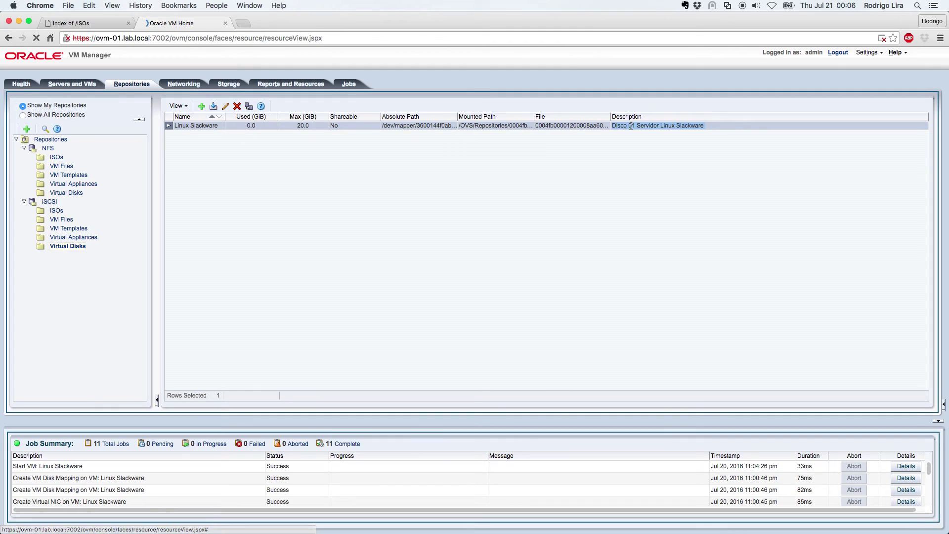
pyautogui.click(627, 138)
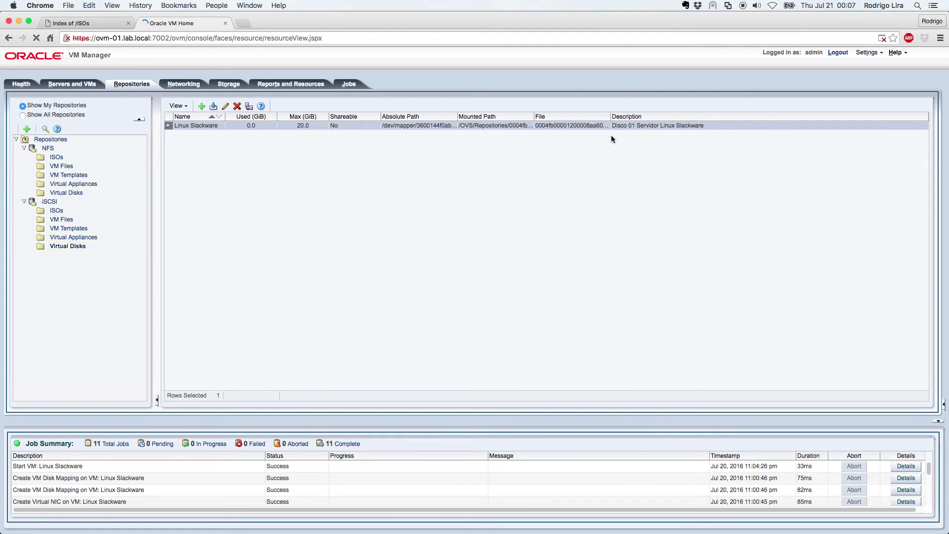
pyautogui.tripleClick(630, 127)
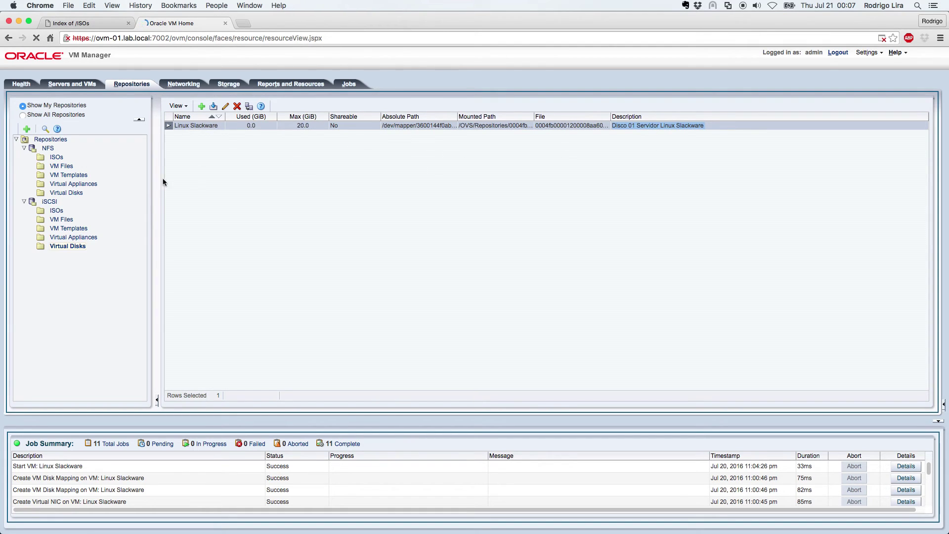
pyautogui.click(227, 108)
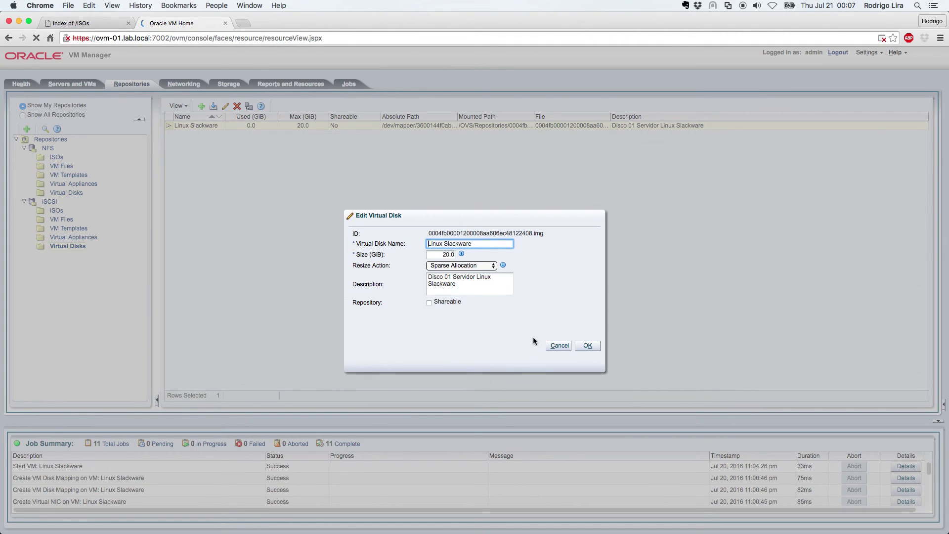
pyautogui.click(560, 346)
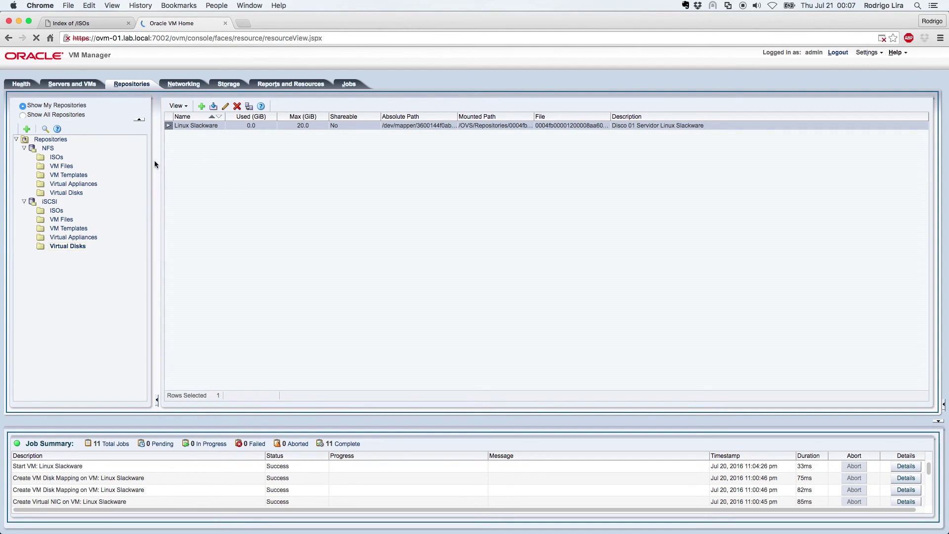
# - Stop the Linux Slackware virtual machine, confirm the operation, and check its stop job in the job summary
pyautogui.click(74, 85)
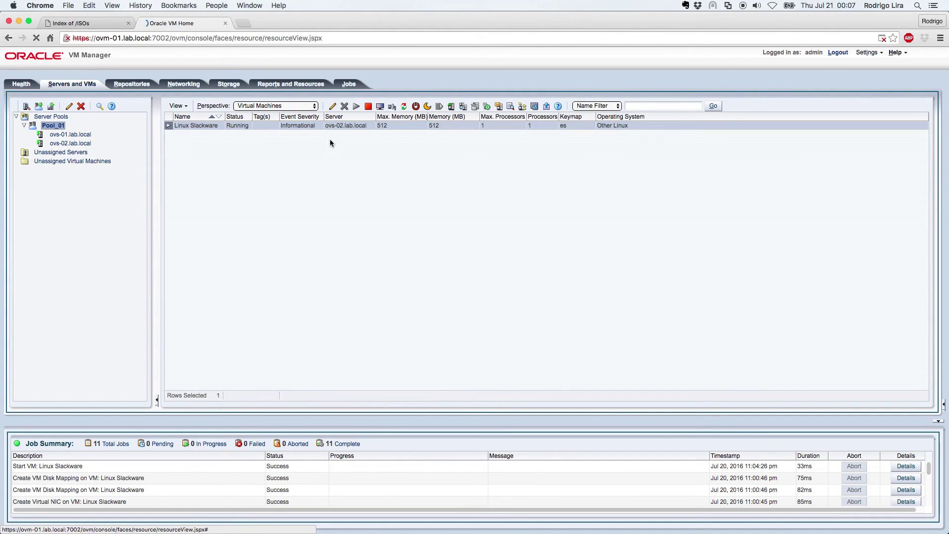
pyautogui.click(369, 106)
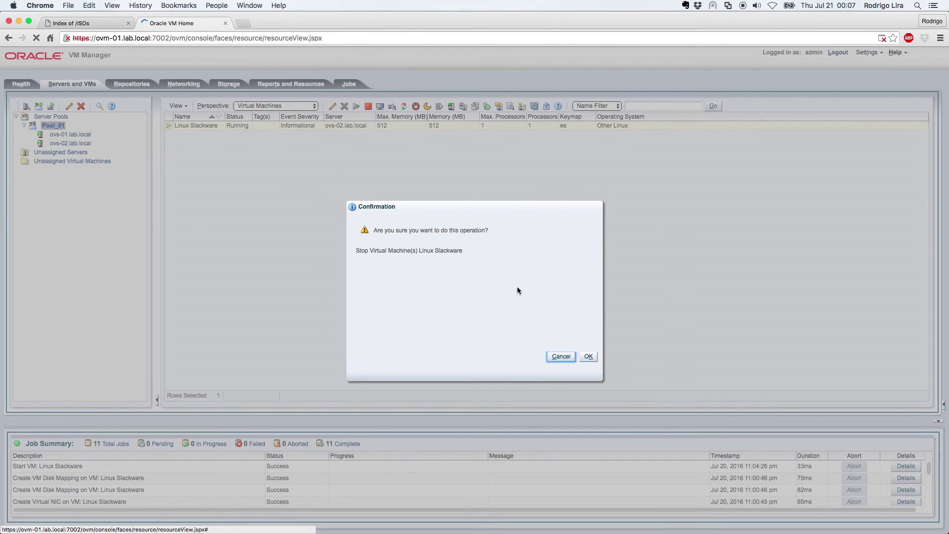
pyautogui.click(588, 356)
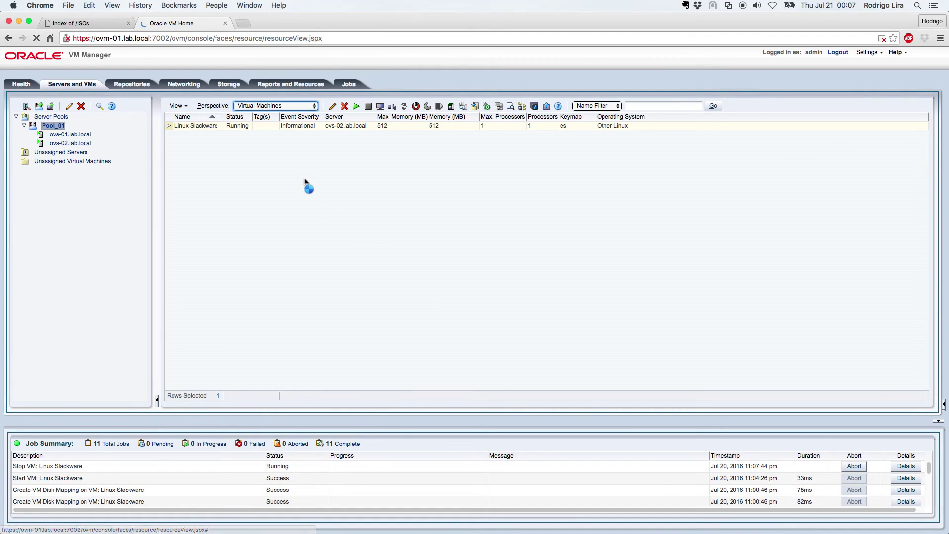
pyautogui.doubleClick(289, 464)
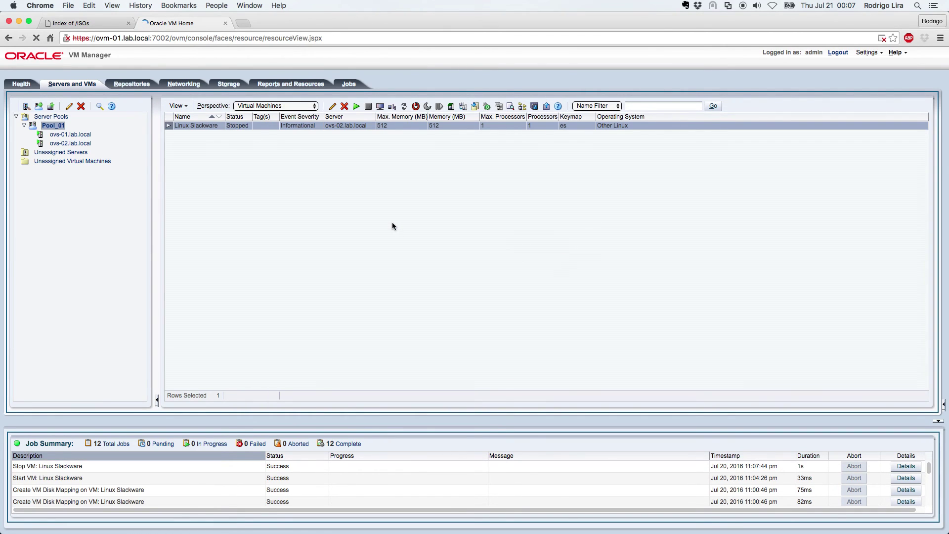
# - Start deleting the Linux Slackware virtual machine with all its disks selected for deletion, and cancel the operation
pyautogui.click(344, 107)
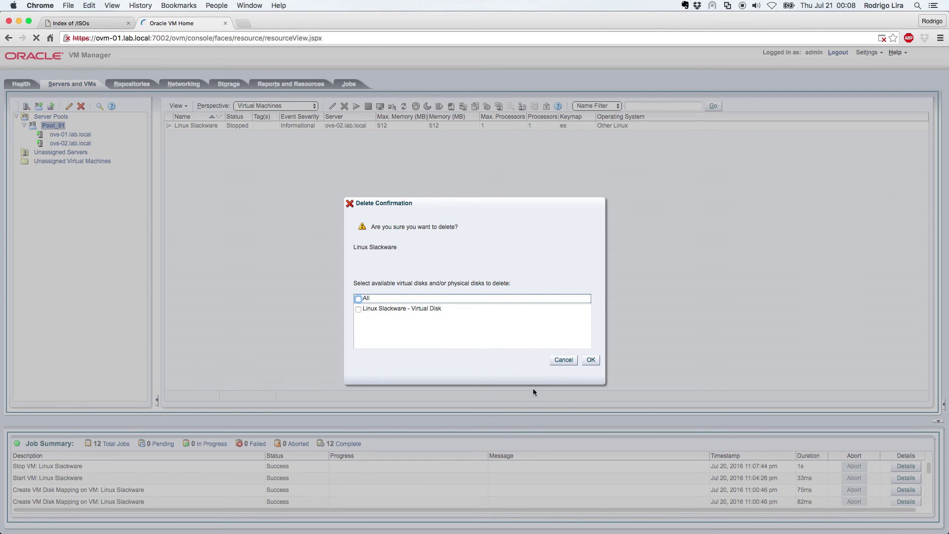
pyautogui.click(358, 298)
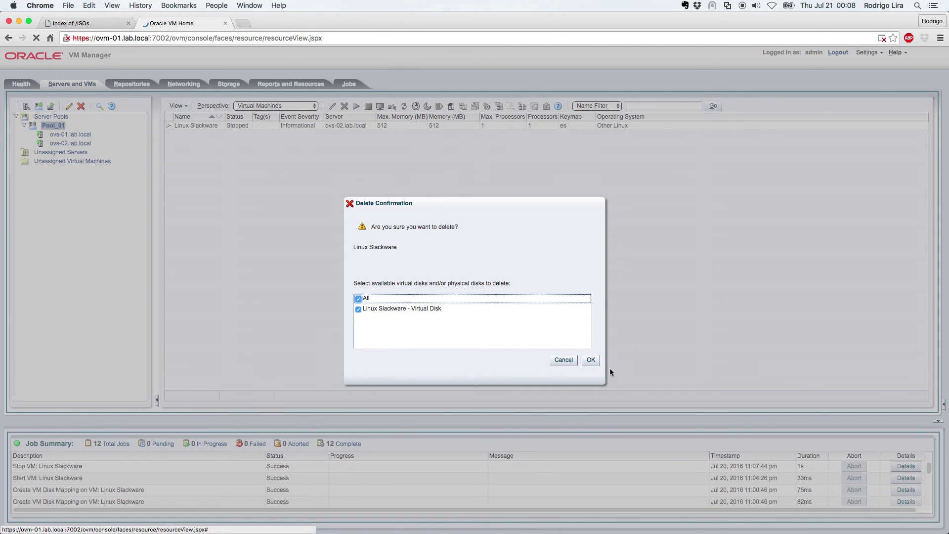
pyautogui.click(564, 361)
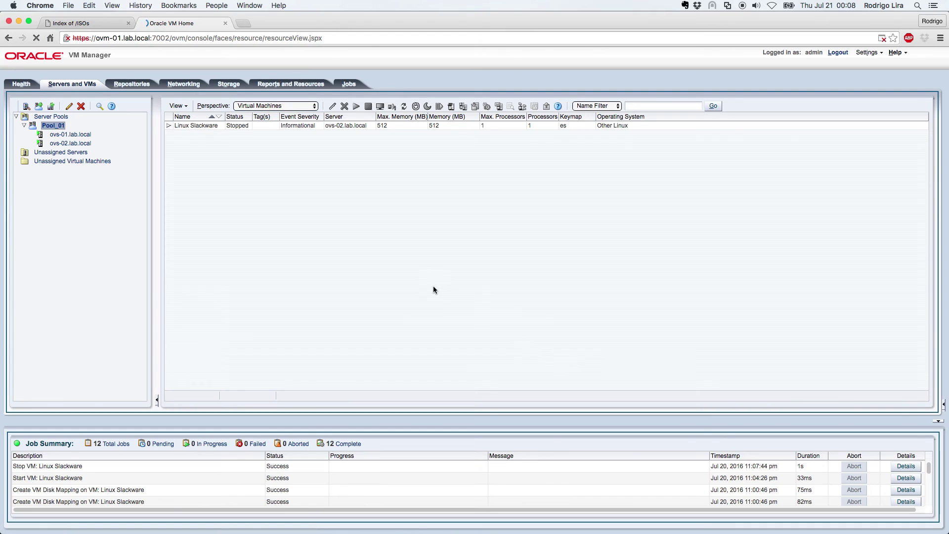
# - Show the Bond Ports perspective of server ovs-01.lab.local and examine its bond0 port
pyautogui.click(202, 126)
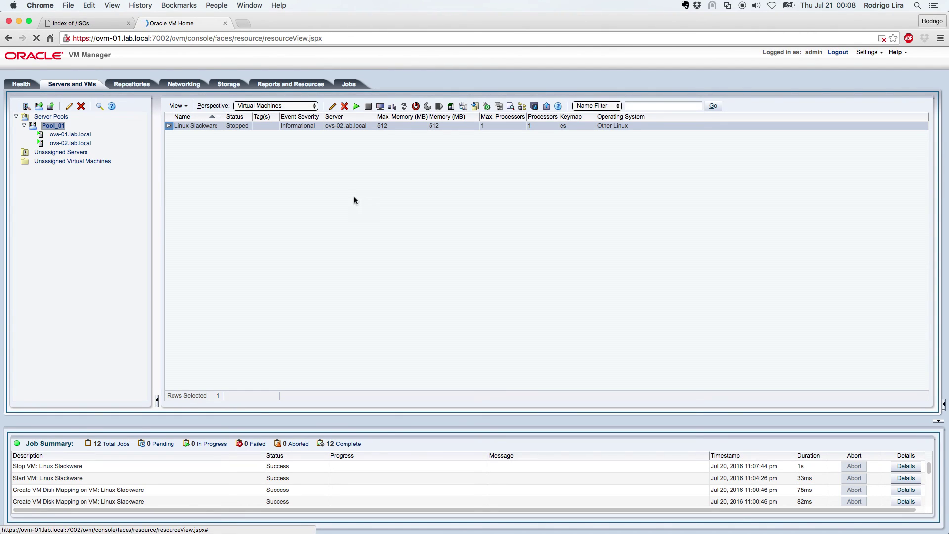
pyautogui.click(266, 107)
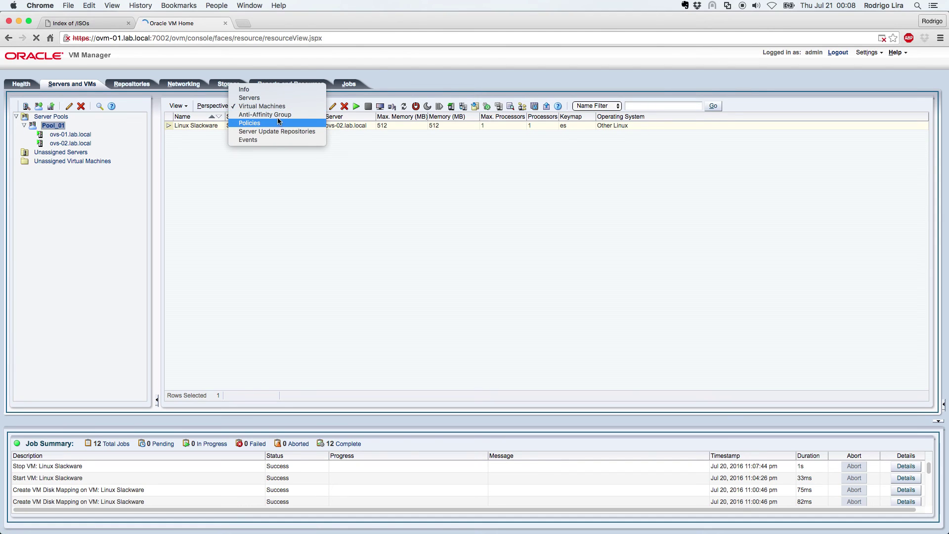
pyautogui.click(74, 134)
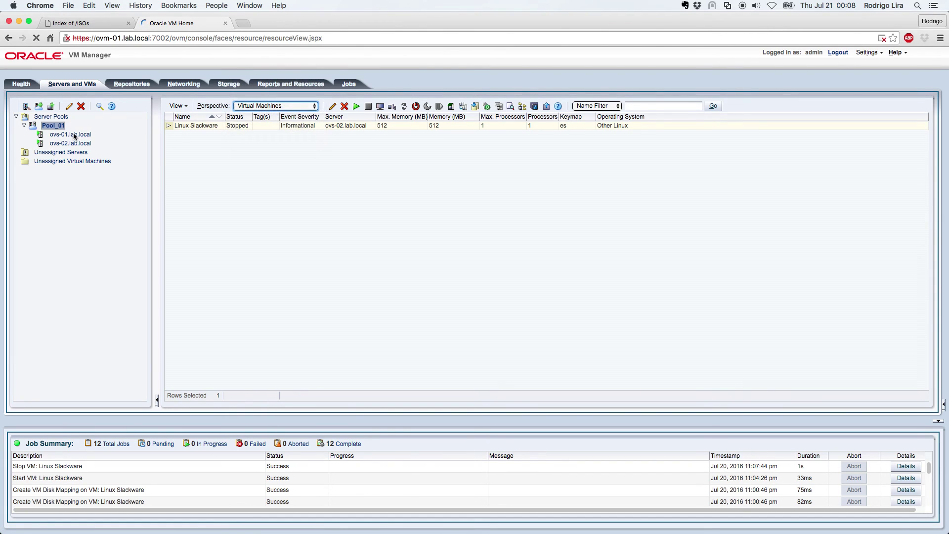
pyautogui.click(274, 107)
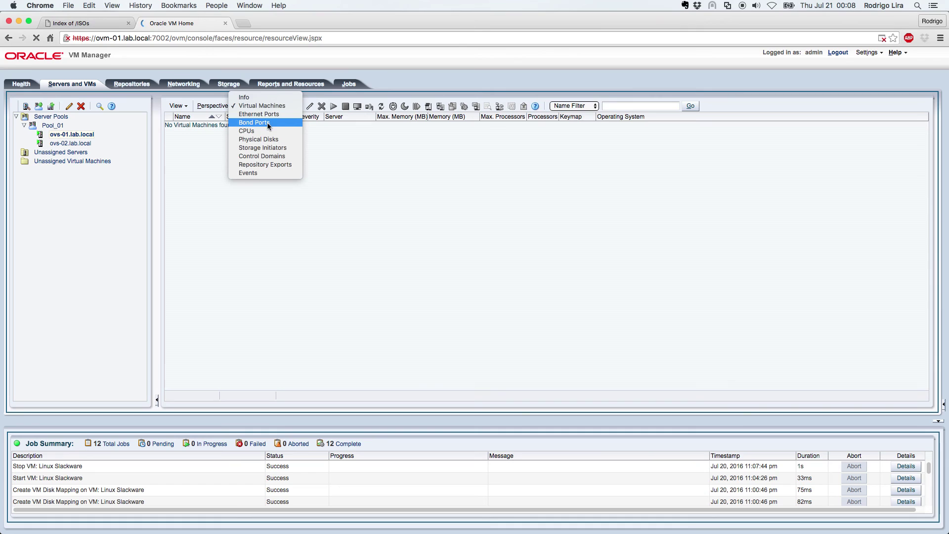
pyautogui.click(271, 122)
pyautogui.click(243, 135)
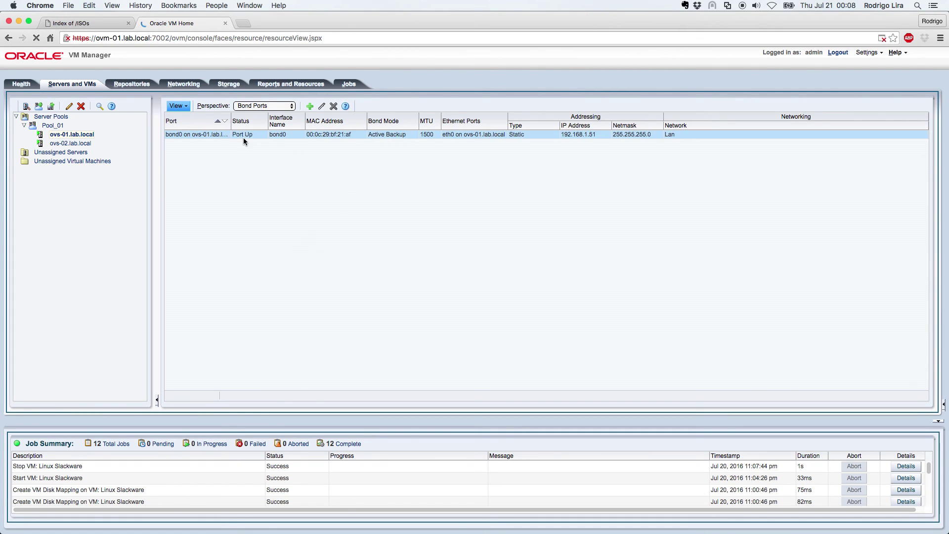
# - Open the bond0 port of ovs-01.lab.local for editing and review the available bonding modes
pyautogui.rightClick(216, 137)
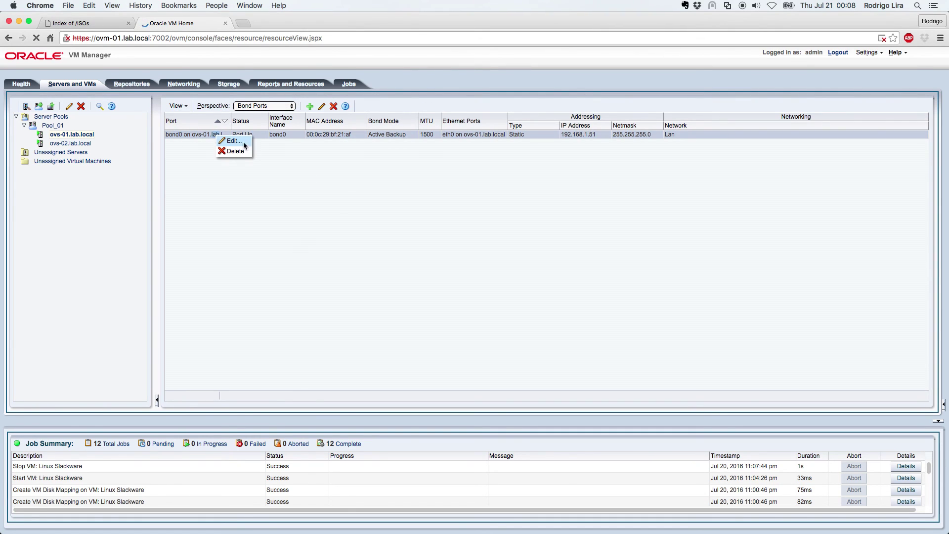
pyautogui.click(322, 106)
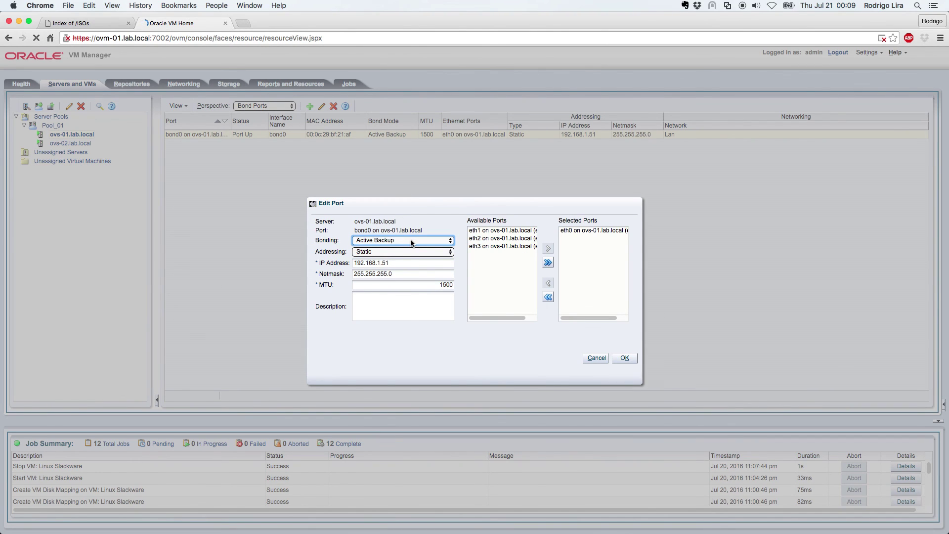
pyautogui.click(411, 241)
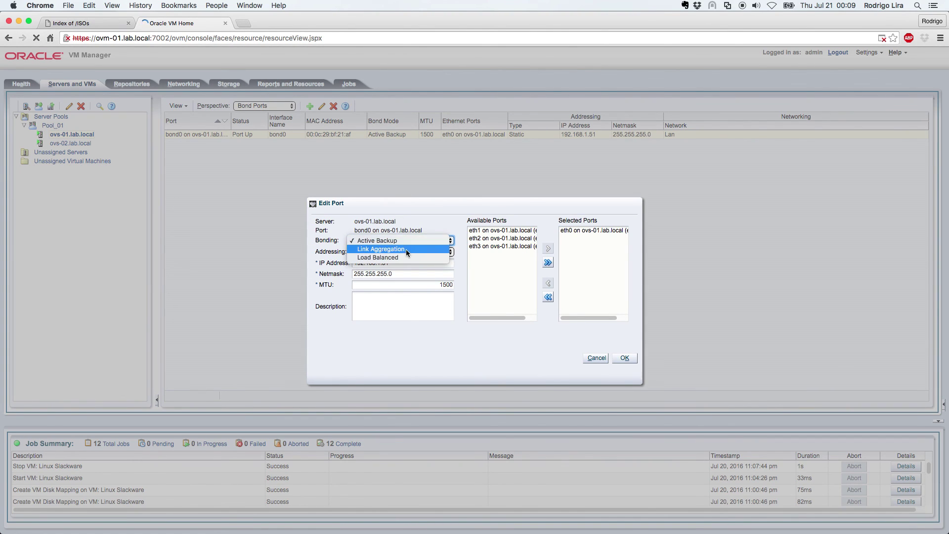
pyautogui.click(433, 223)
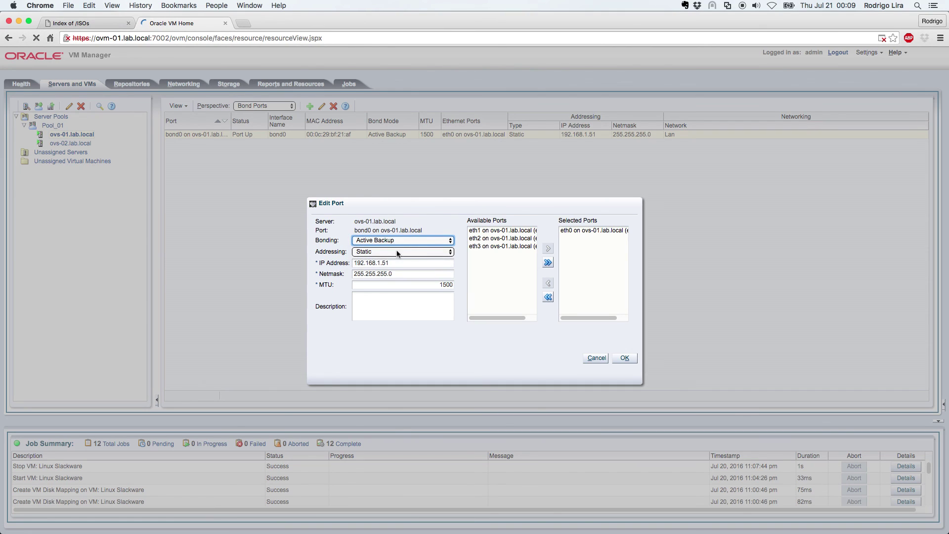
# - Inspect the bond0 port's available Ethernet ports, IP address, netmask and MTU guidance, and close the Edit Port dialog without changes
pyautogui.click(509, 231)
pyautogui.click(346, 263)
pyautogui.click(344, 274)
pyautogui.click(426, 284)
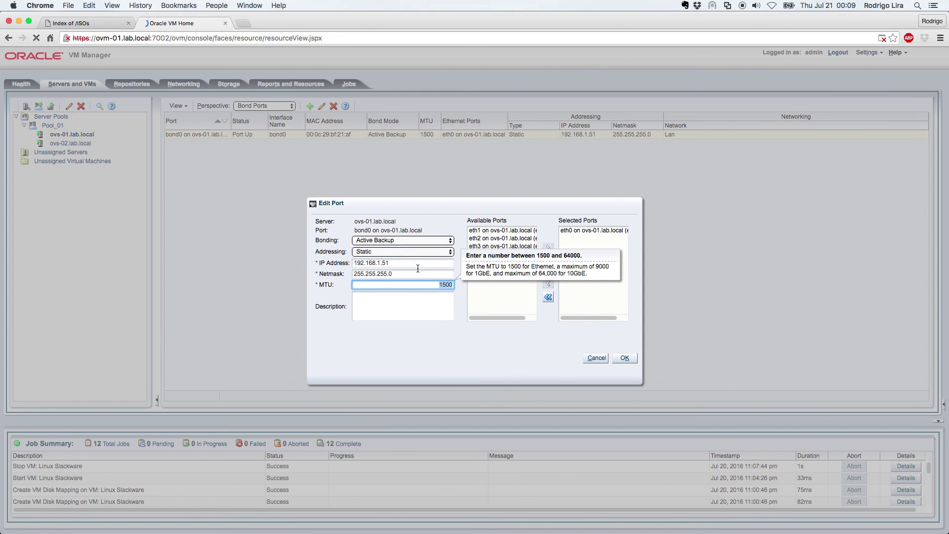
pyautogui.click(421, 223)
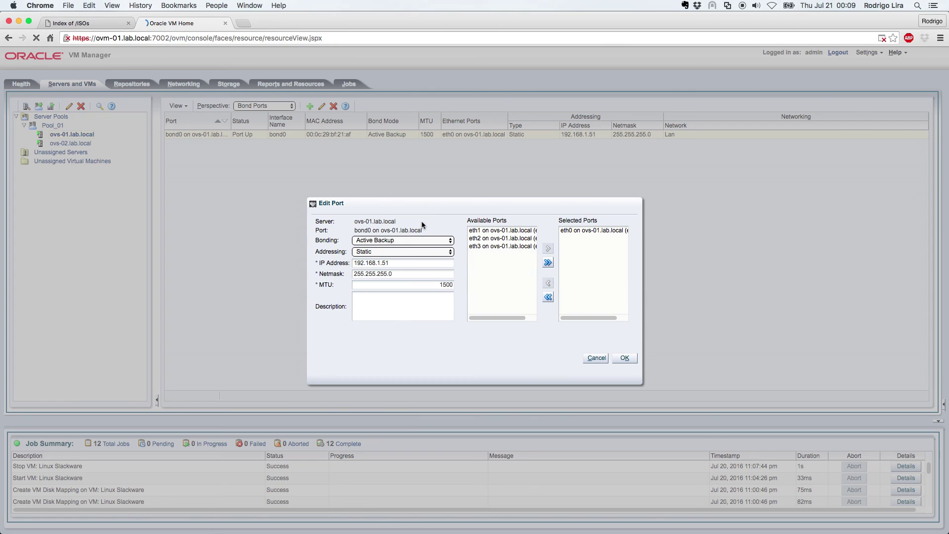
pyautogui.click(597, 359)
# - Review the Lan network's channels and the VLAN Interfaces view, and return to the list of networks
pyautogui.click(179, 85)
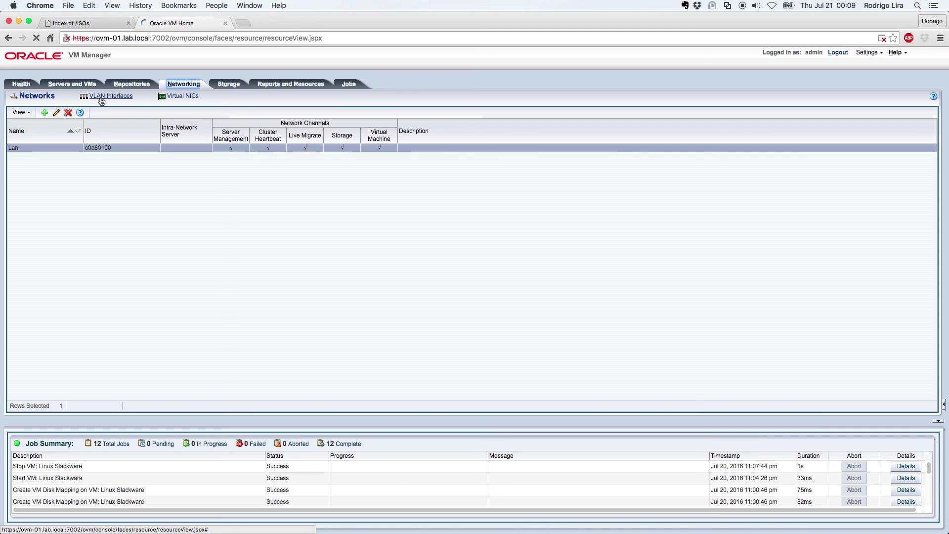
pyautogui.click(102, 99)
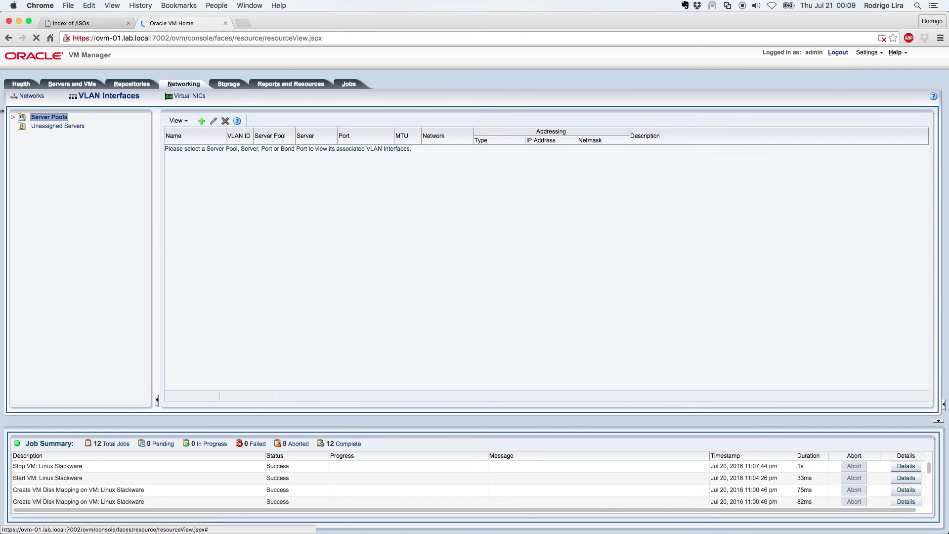
pyautogui.click(31, 96)
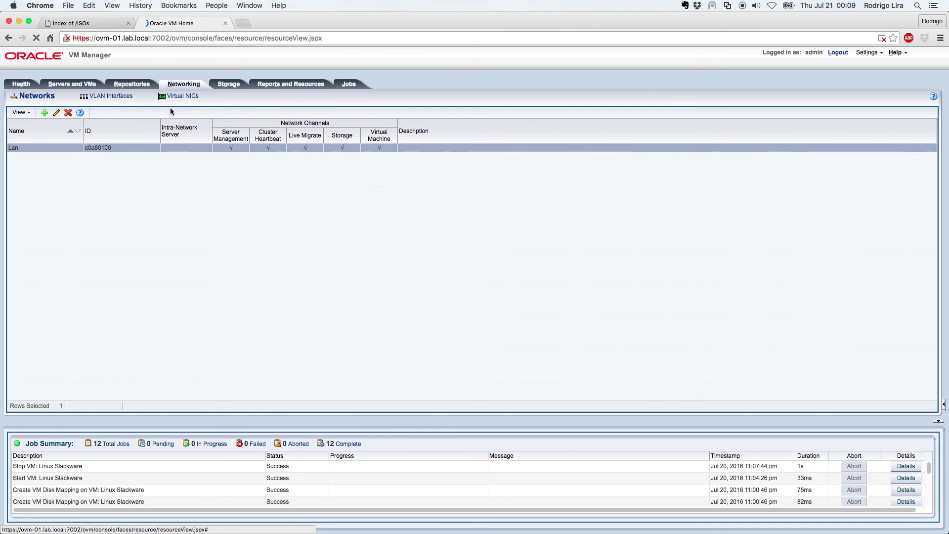
# - Show the virtual NICs and examine the start and end fields of the dynamic MAC address range
pyautogui.click(177, 95)
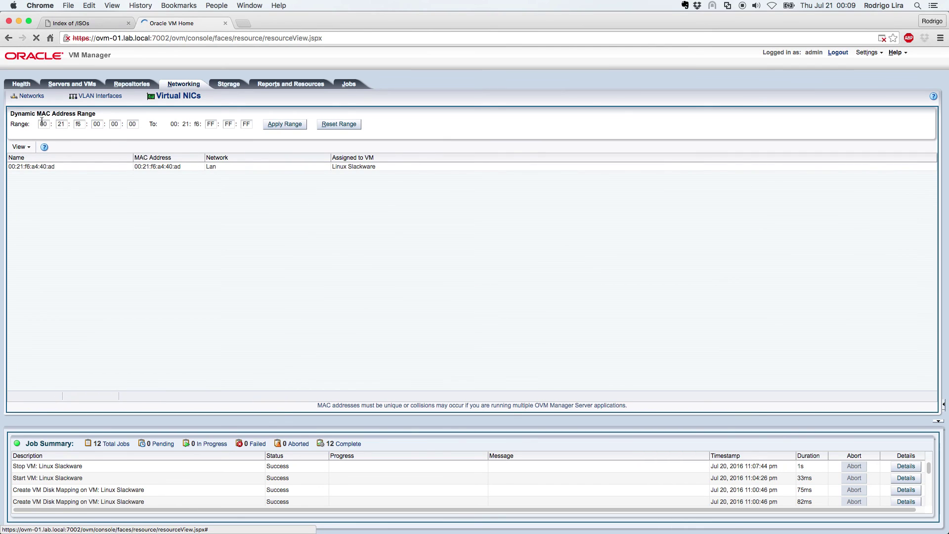
pyautogui.click(132, 124)
pyautogui.click(211, 124)
pyautogui.click(228, 124)
pyautogui.click(245, 125)
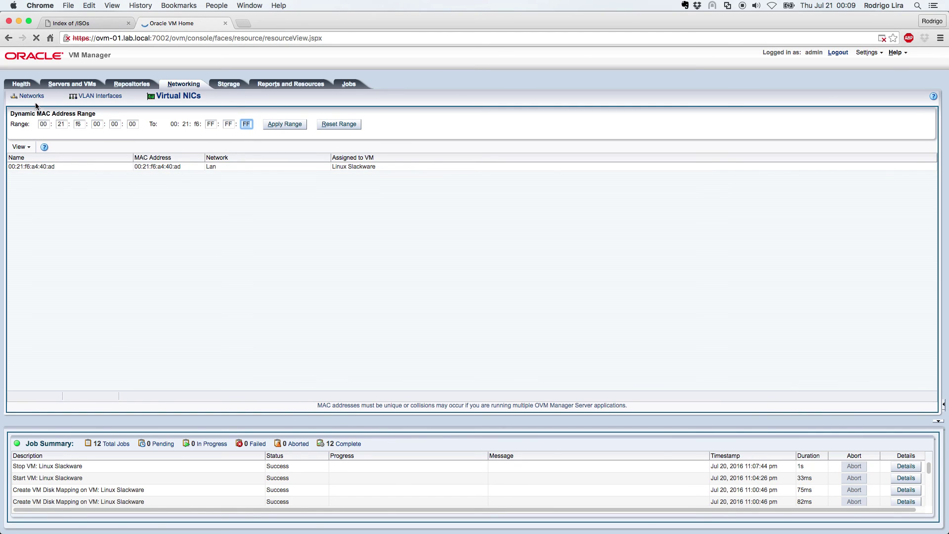
# - Return to the servers and VMs view and show the virtual machines of Pool_01
pyautogui.click(67, 85)
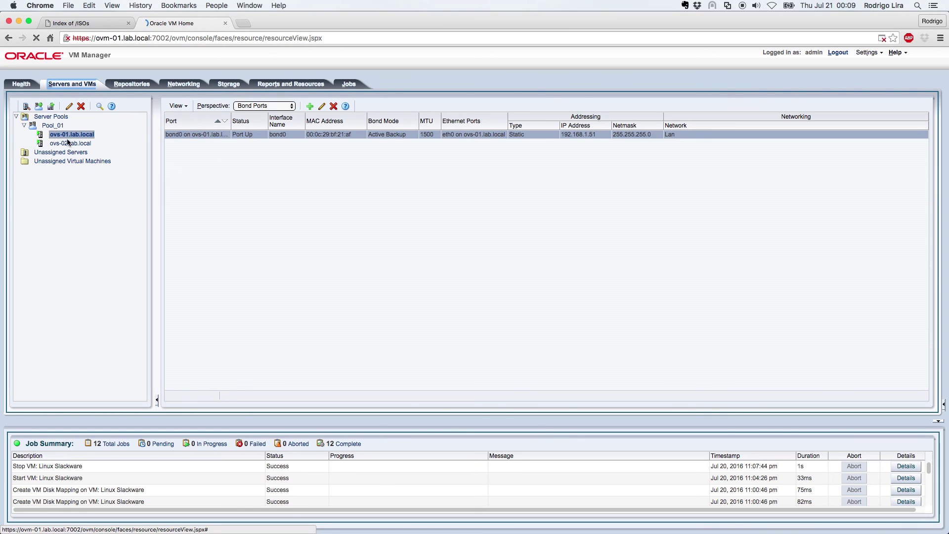
pyautogui.click(52, 126)
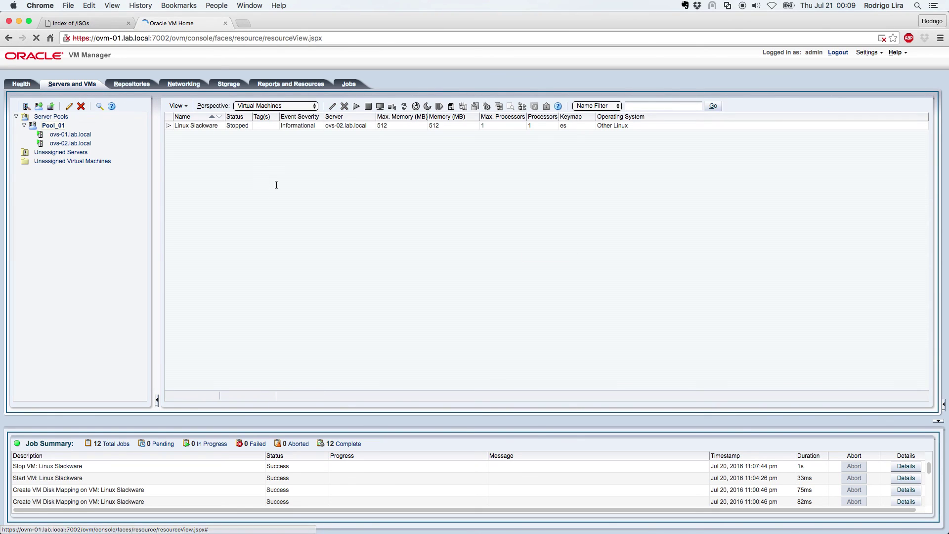